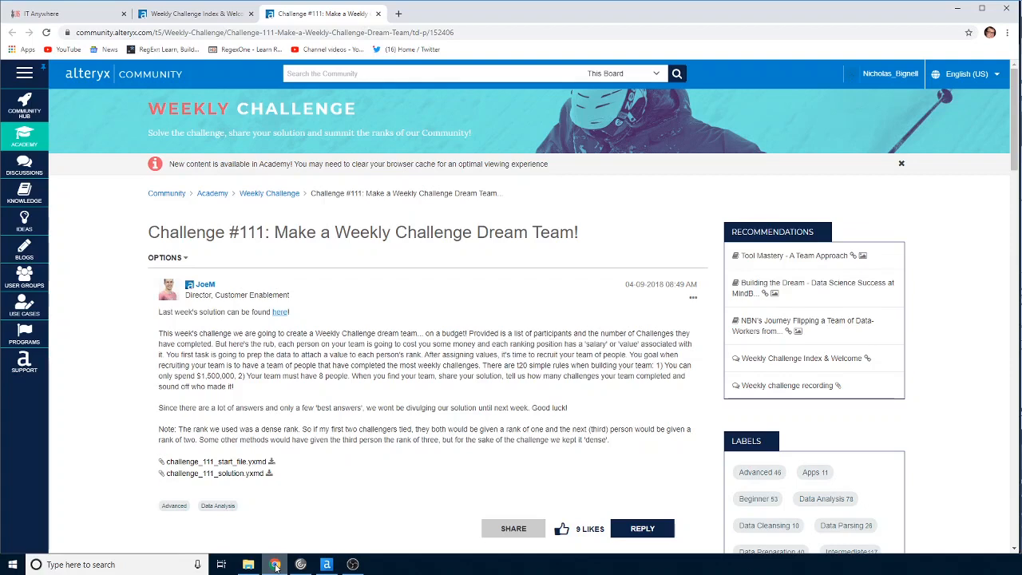
Step: Switch to Alteryx Designer and review the list of authors and completed challenges in the upper Text Input
click(326, 565)
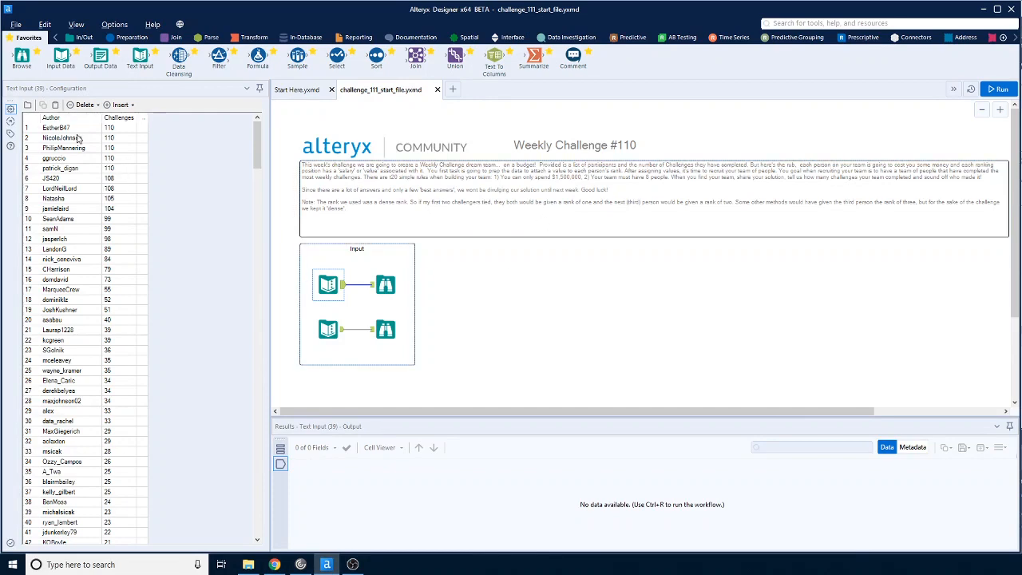
scroll(74, 205, down, 14)
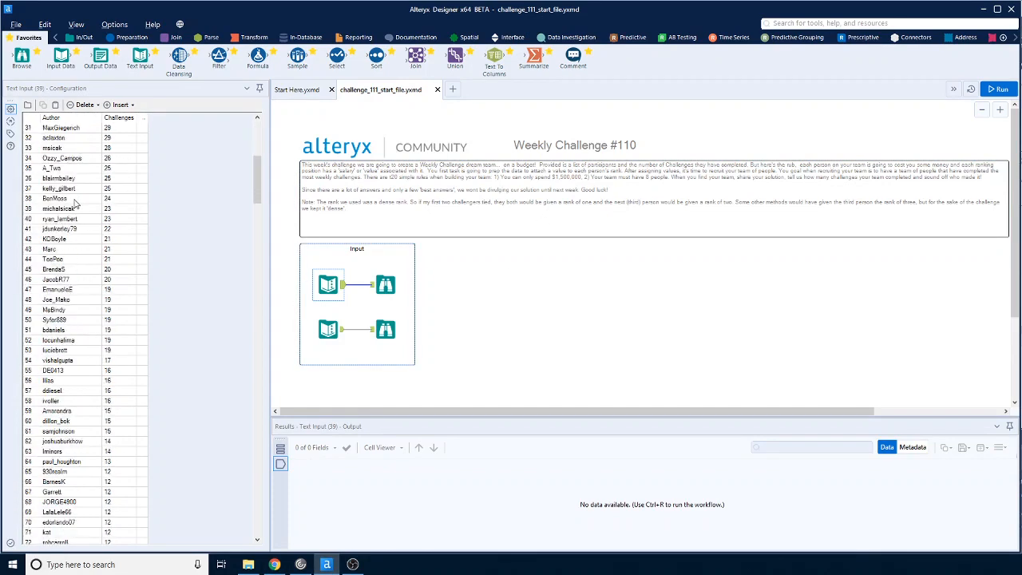
scroll(74, 205, down, 13)
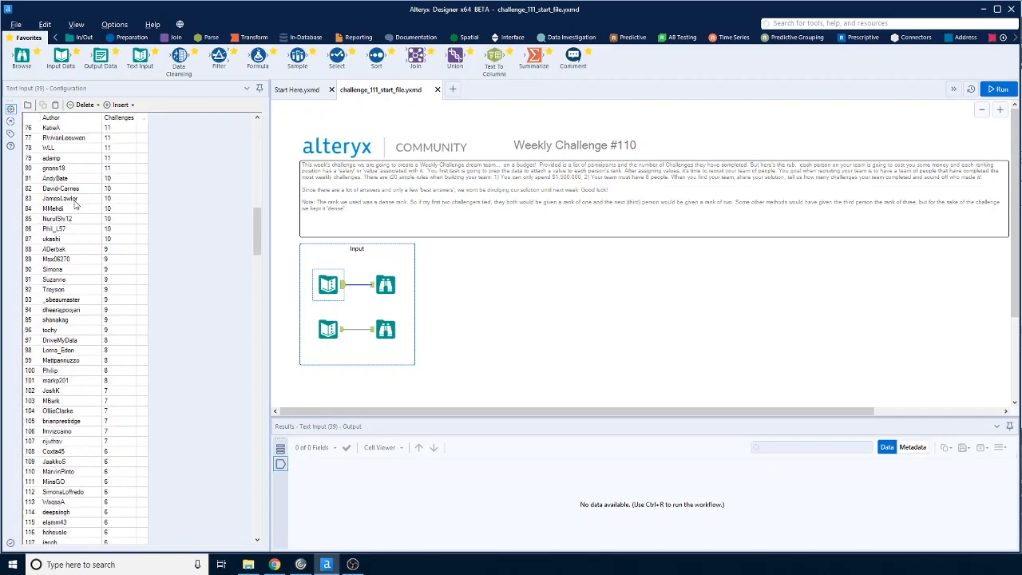
scroll(74, 205, up, 20)
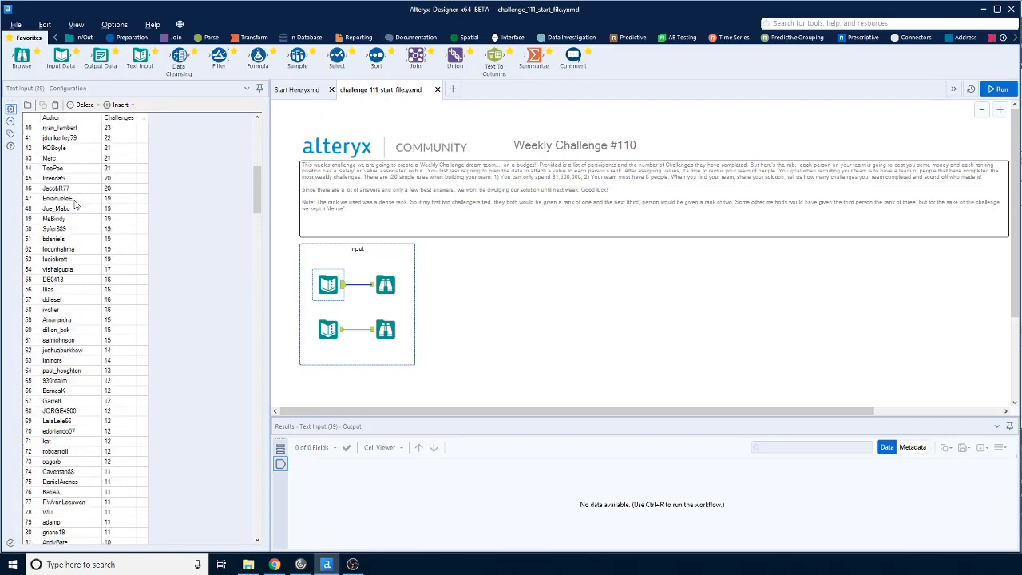
scroll(74, 205, up, 7)
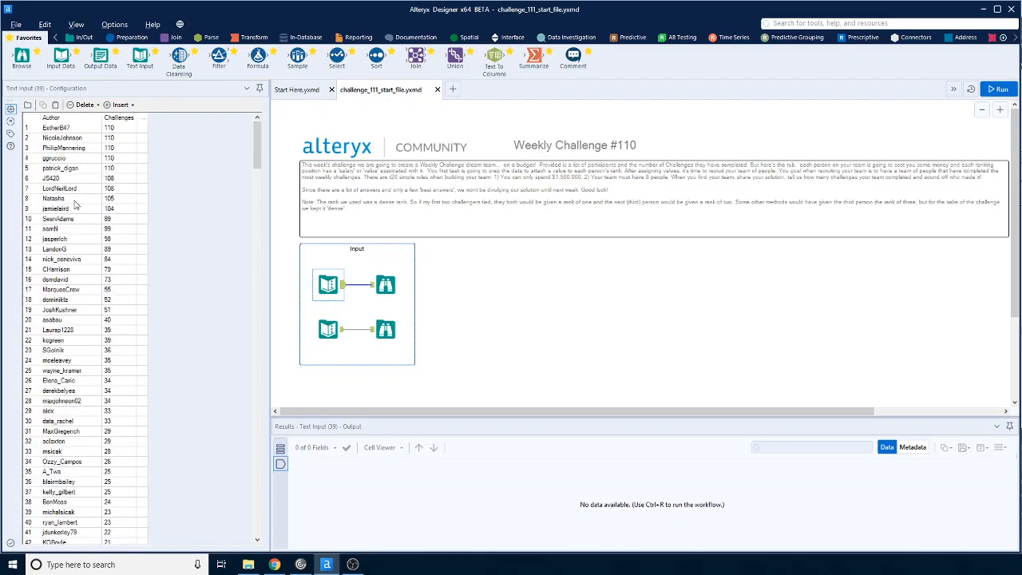
Step: Compare the Rank and Price table in the lower Text Input with the tied Challenges values in the upper one
click(332, 341)
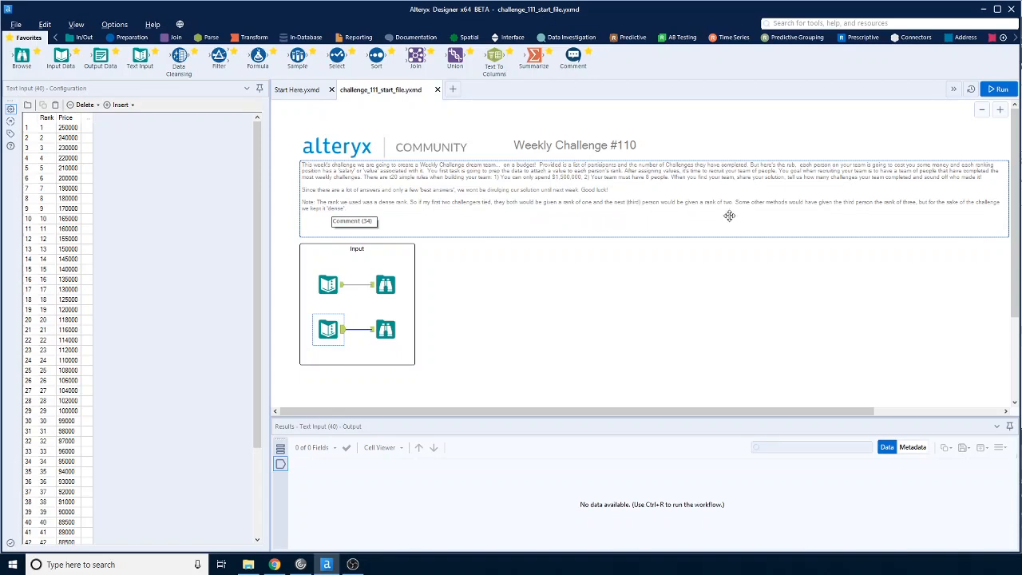
click(334, 285)
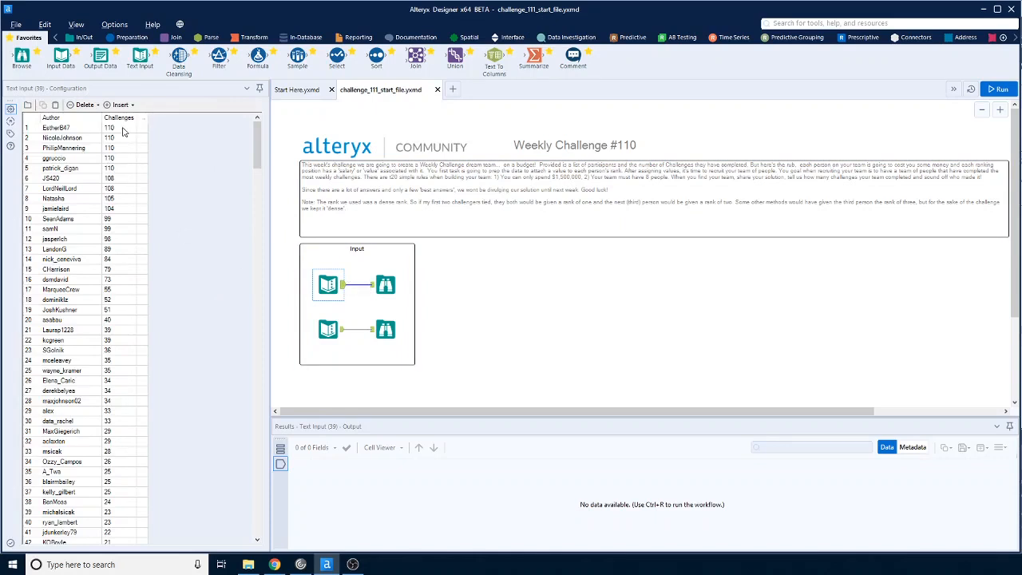
drag(124, 130, 117, 171)
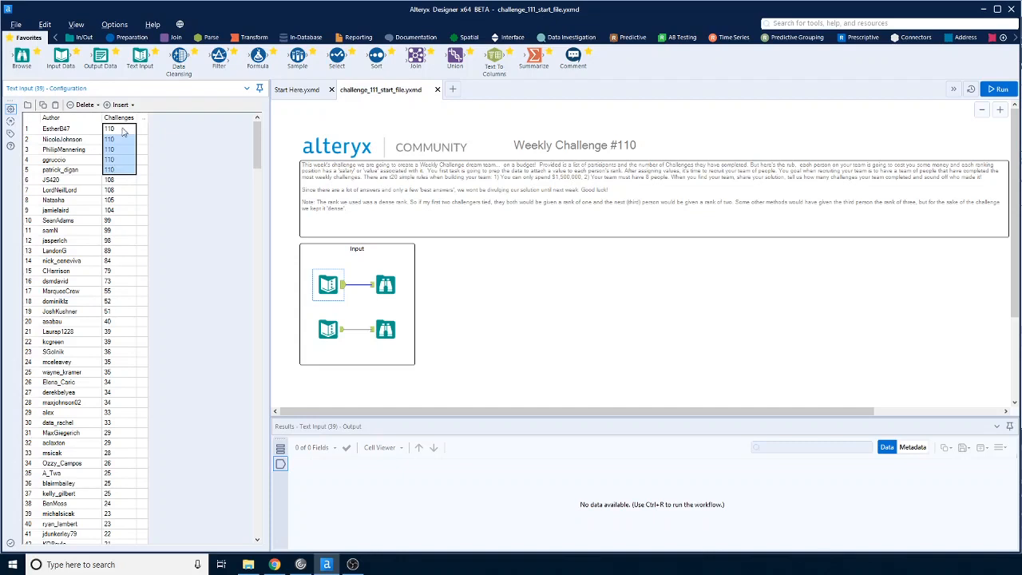
drag(119, 181, 118, 192)
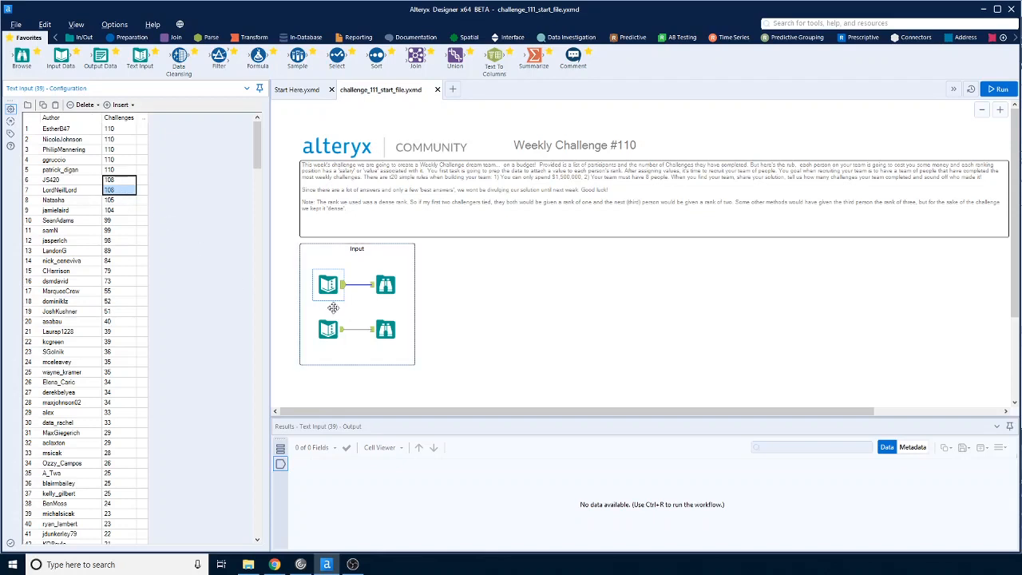
click(341, 332)
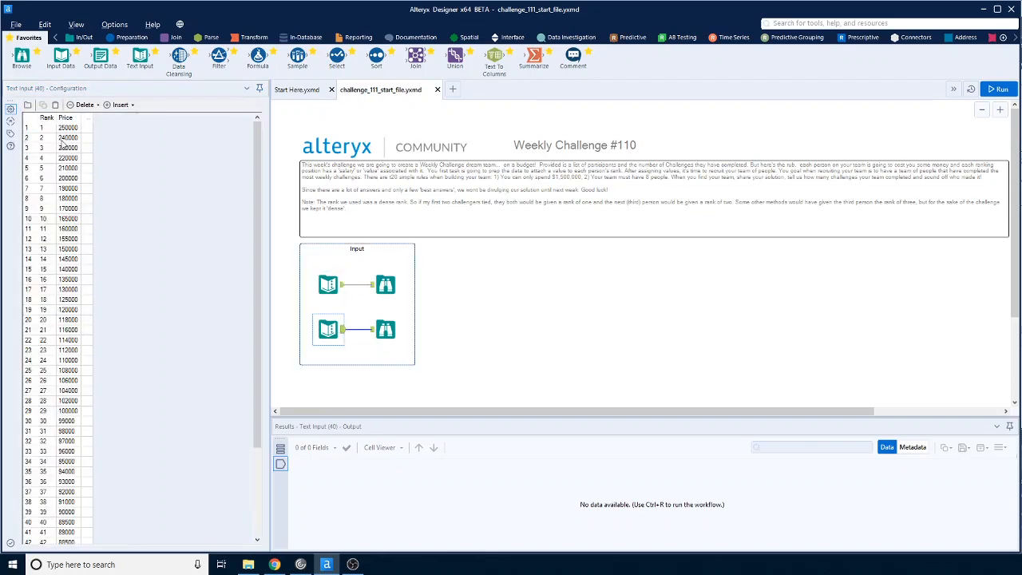
click(68, 140)
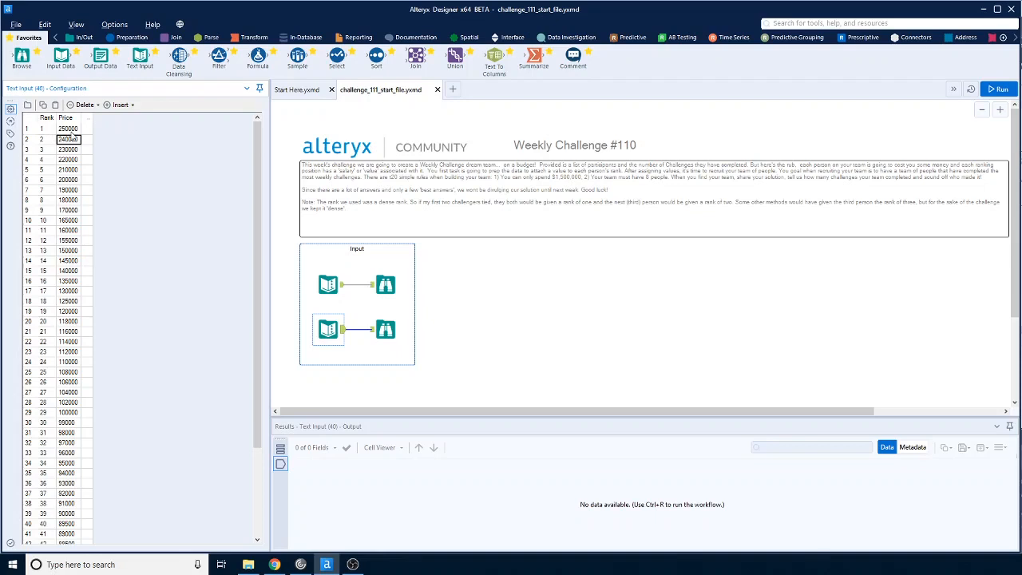
click(69, 131)
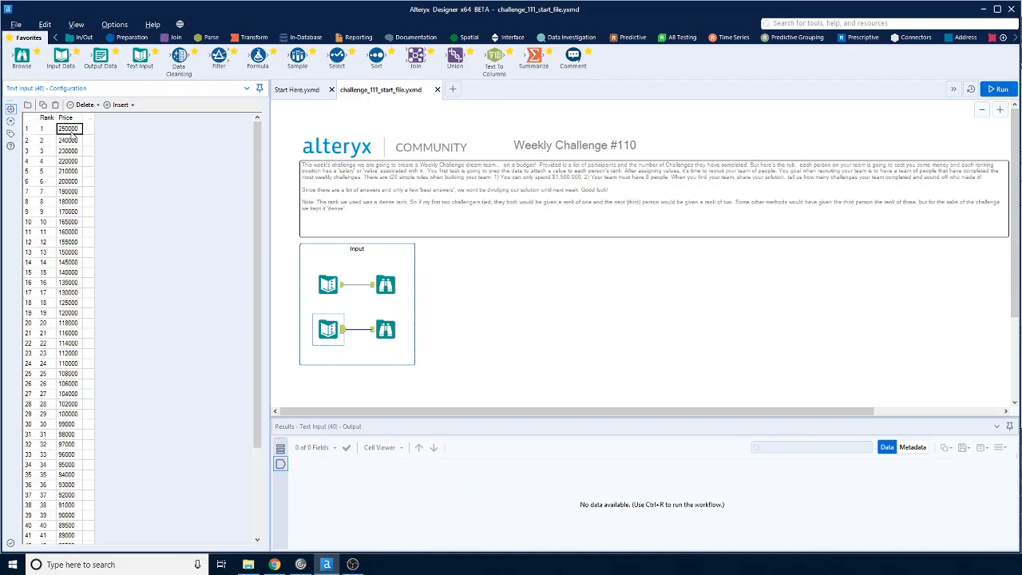
click(328, 285)
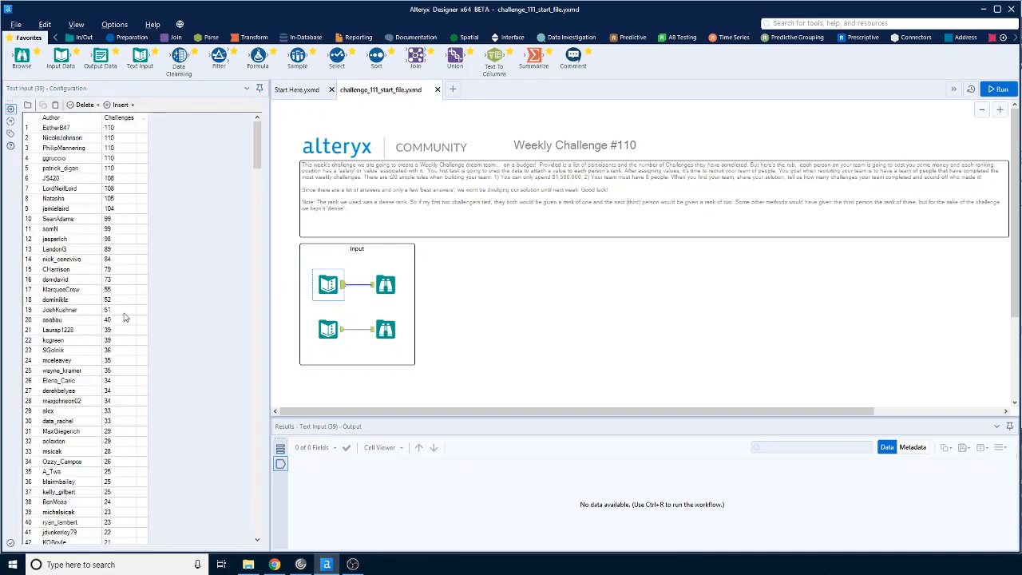
scroll(124, 319, down, 3)
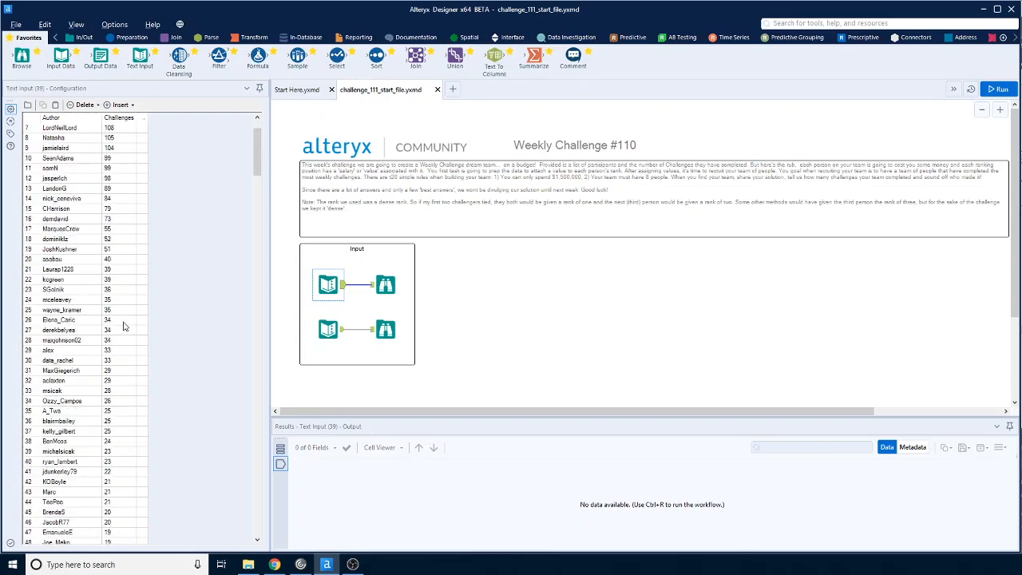
scroll(136, 181, up, 3)
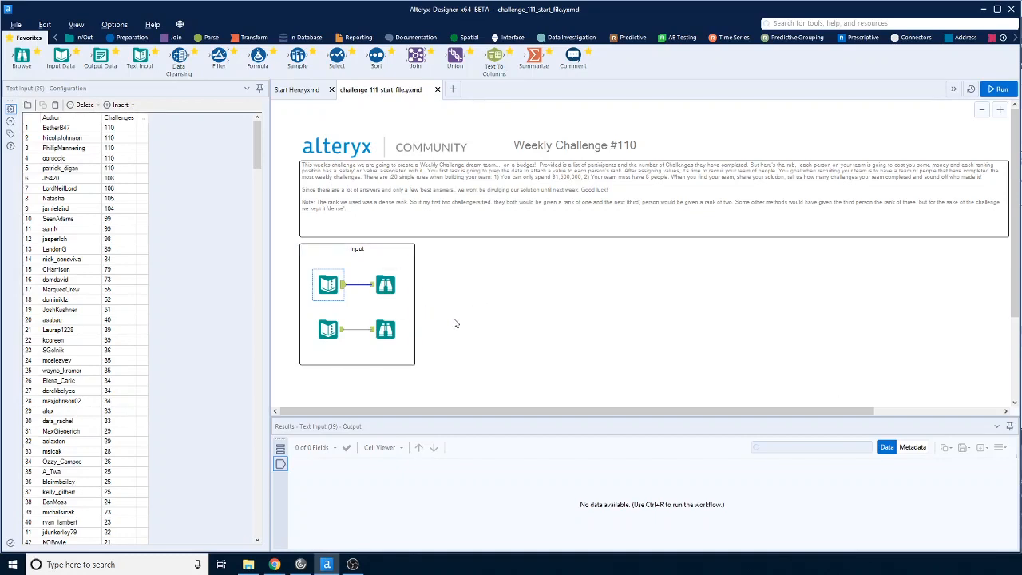
Step: Add a Multi-Row Formula tool outside the Input container and connect the upper Text Input's output to it
click(134, 38)
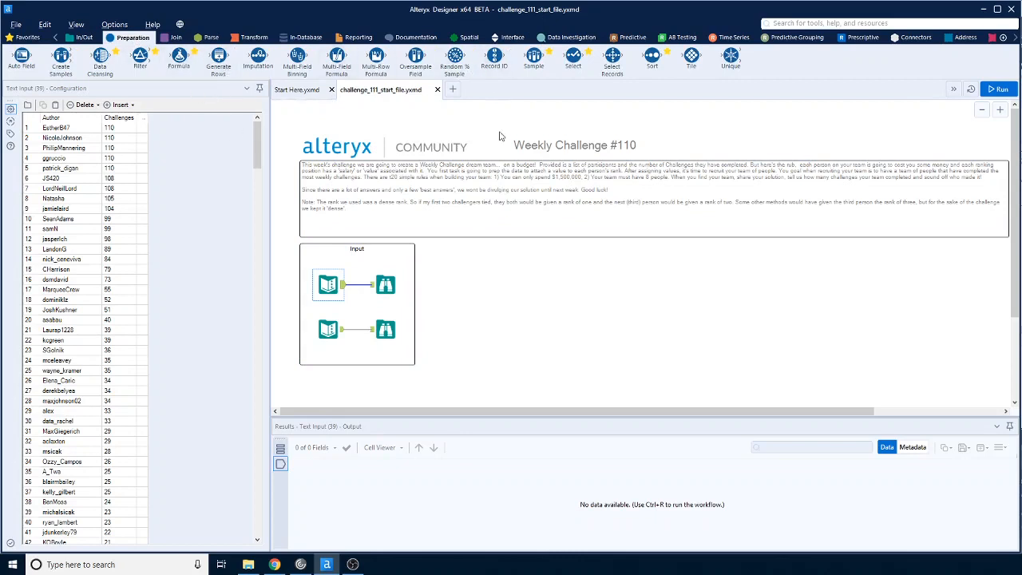
drag(379, 61, 514, 290)
drag(342, 285, 500, 292)
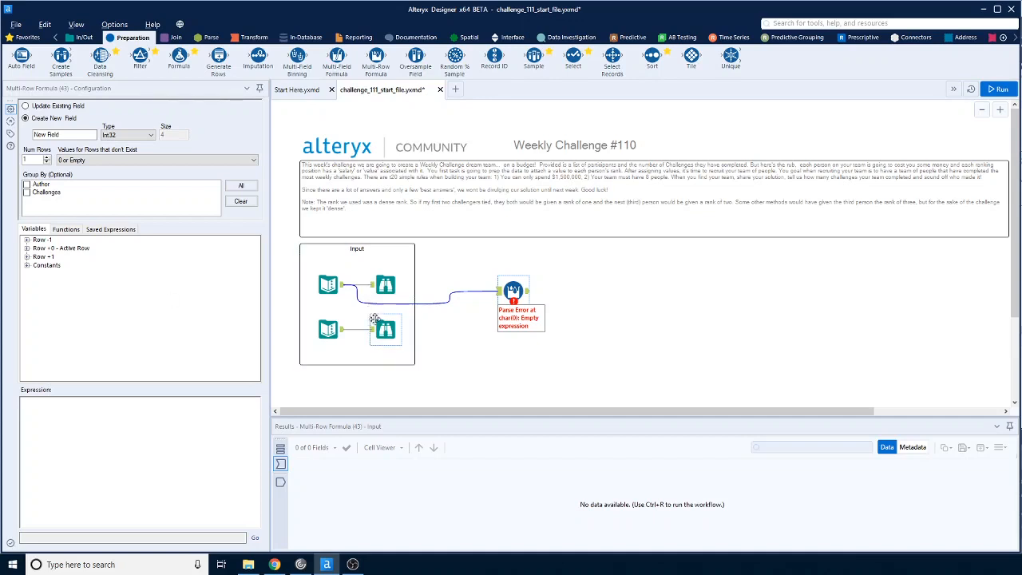
Step: Name the Multi-Row Formula's new field Rank
click(64, 134)
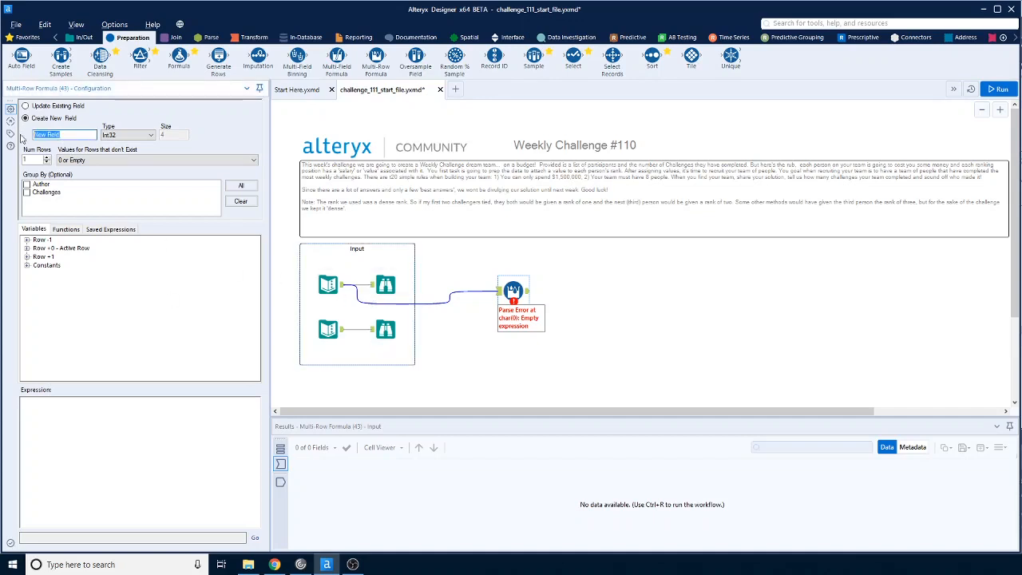
text(Rank)
click(58, 408)
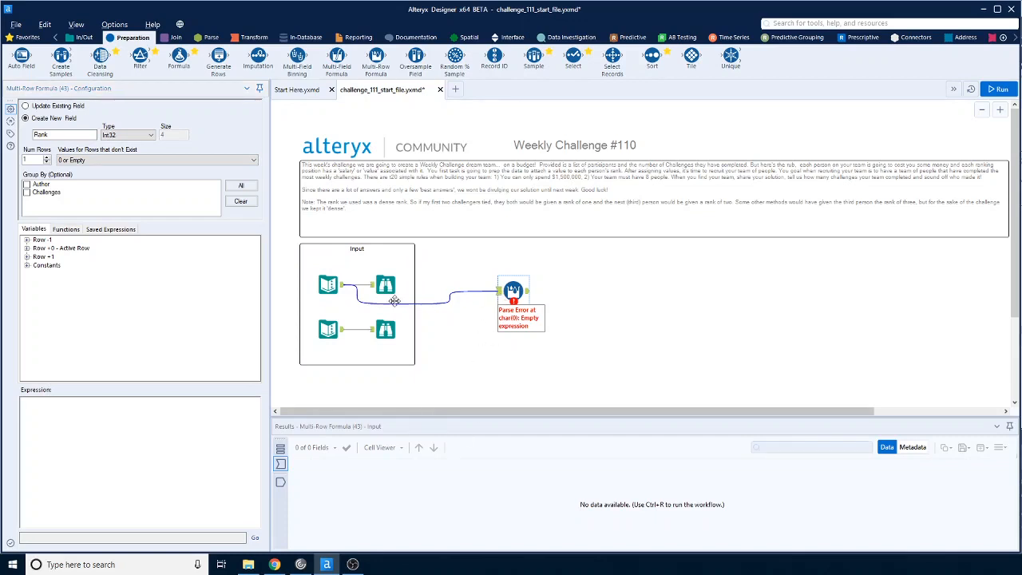
Step: Run the workflow and reopen the Multi-Row Formula tool's configuration with its input data
click(341, 288)
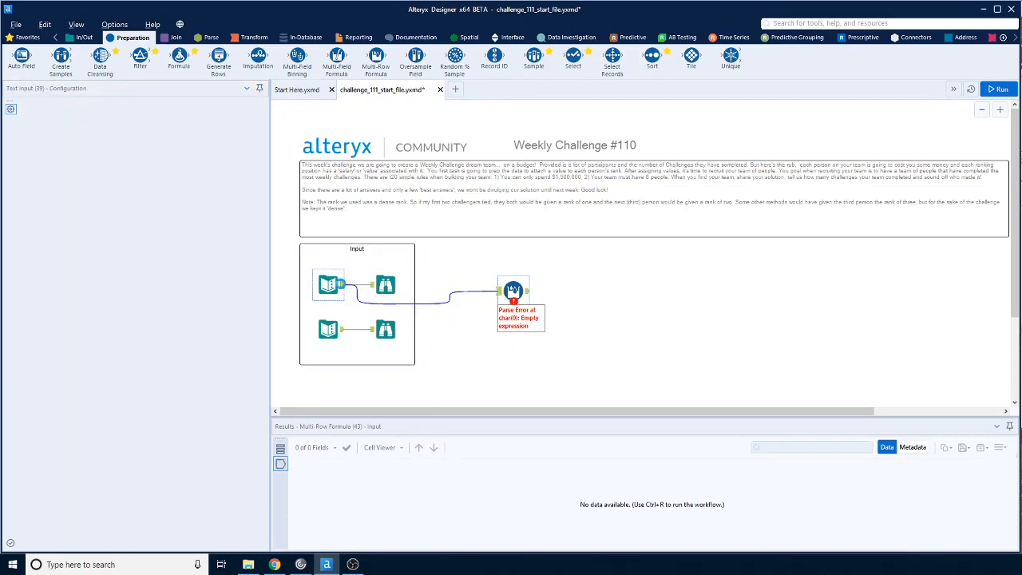
key(ctrl+r)
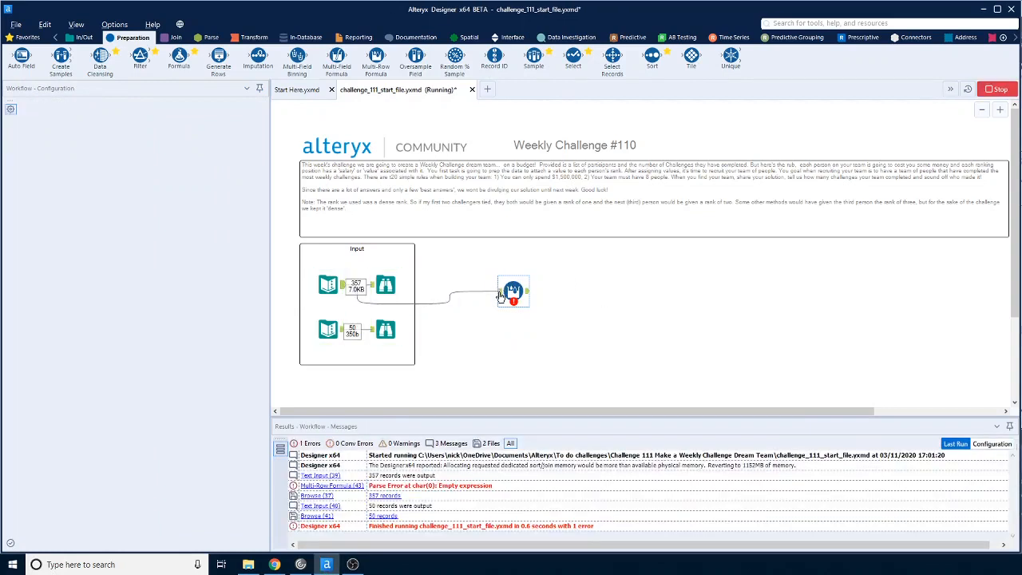
click(499, 295)
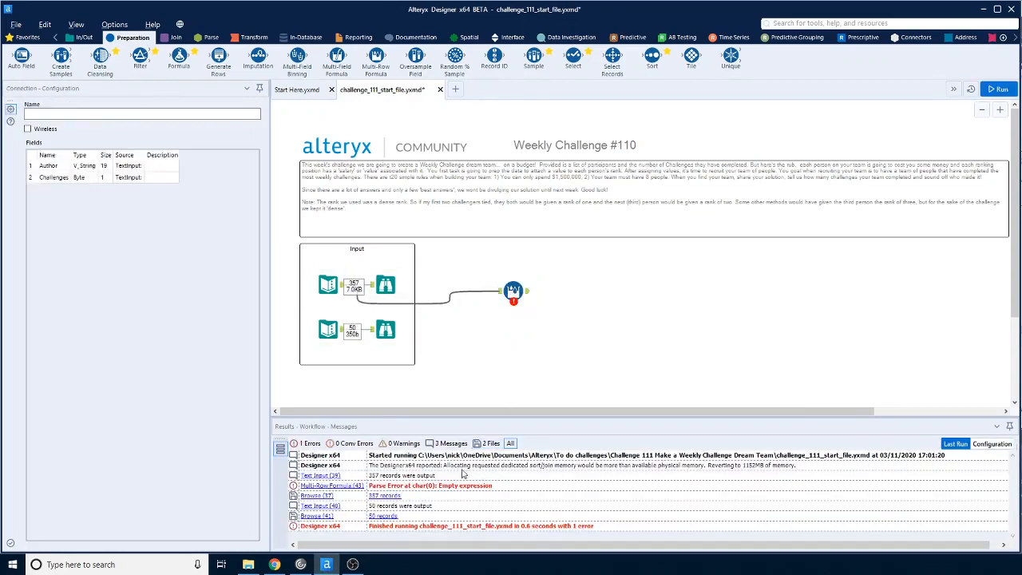
click(512, 295)
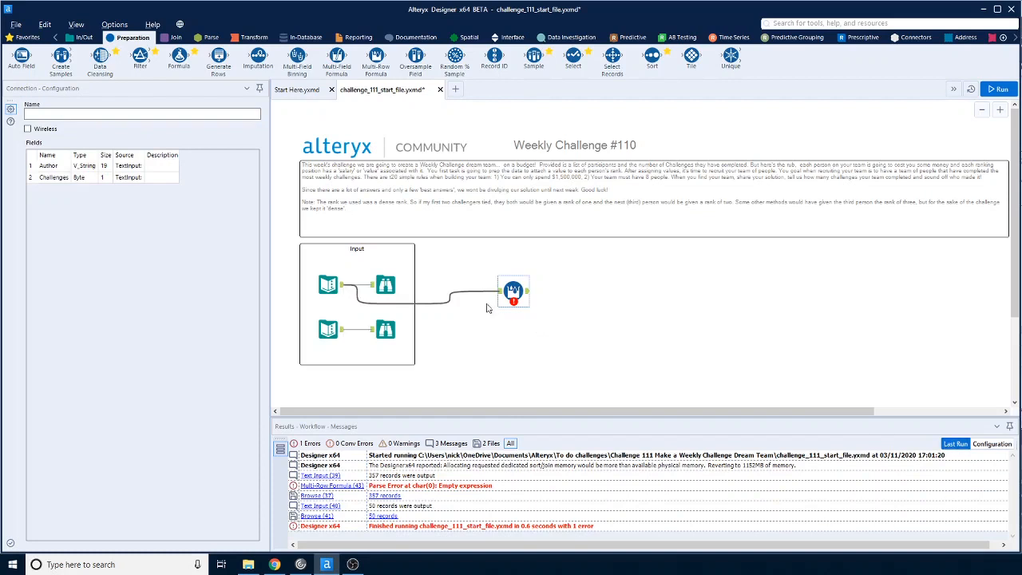
click(511, 293)
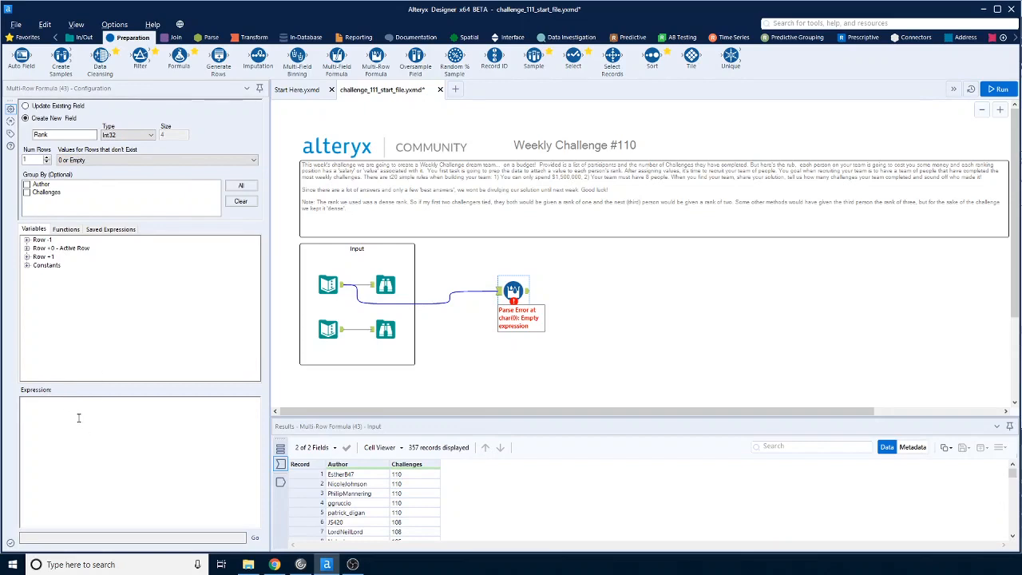
Step: Insert the conditional template IF c THEN t ELSE f ENDIF into the Rank expression
click(60, 231)
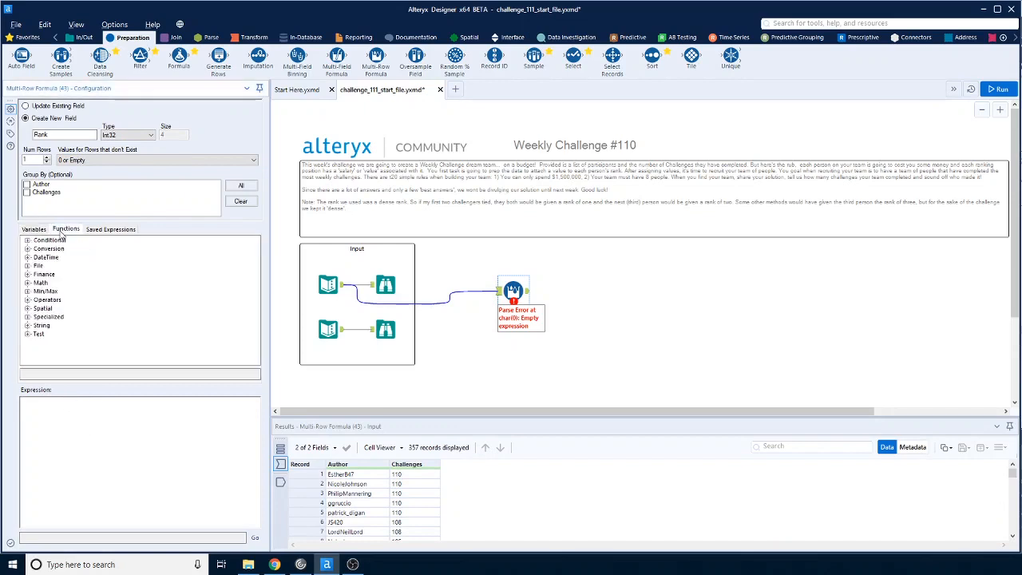
double_click(36, 241)
double_click(68, 250)
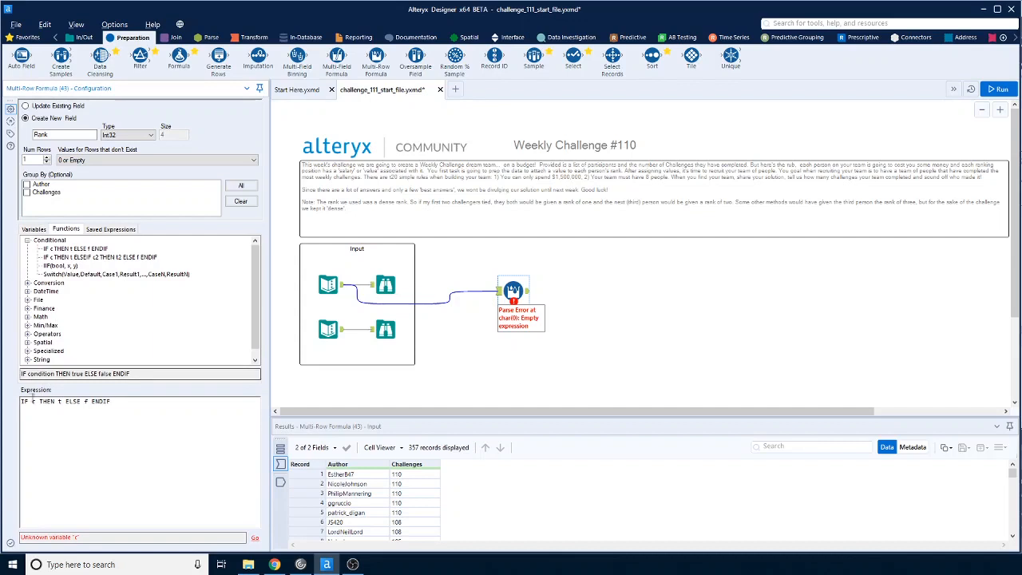
Step: Replace the condition placeholder in the Rank expression with [Row-1:Challenges]=[Challenges]
double_click(34, 400)
key(BackSpace)
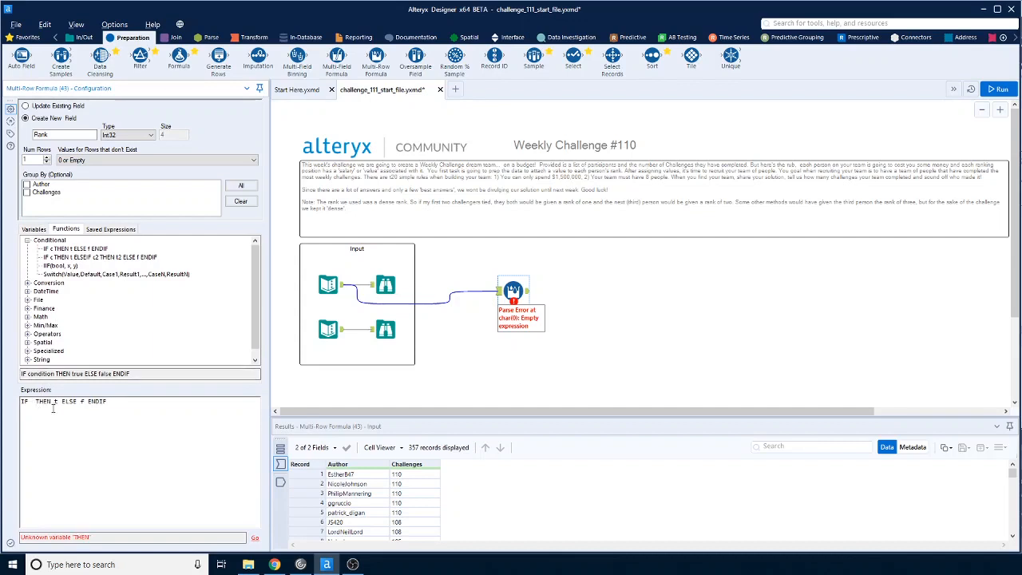
text([)
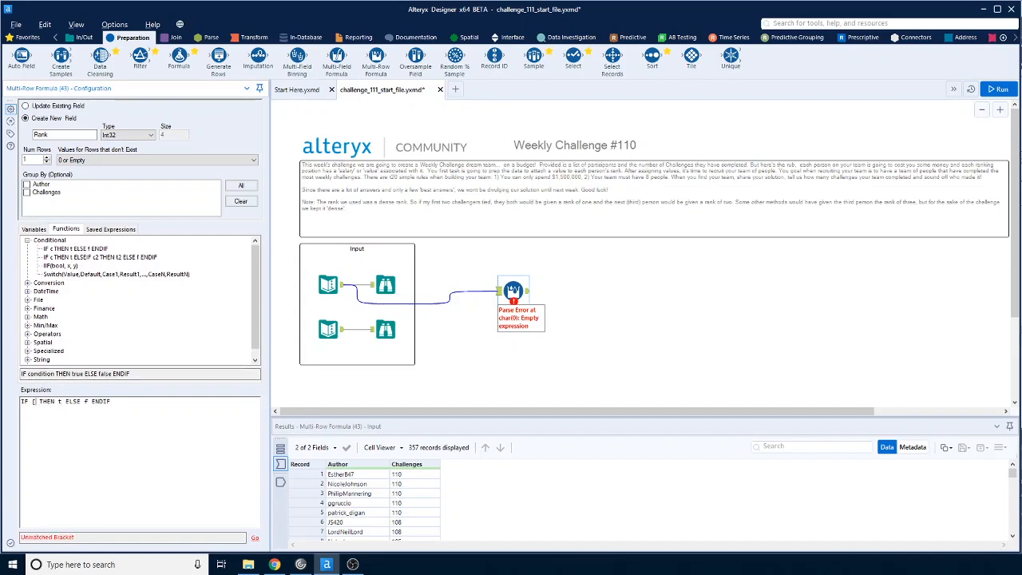
click(34, 229)
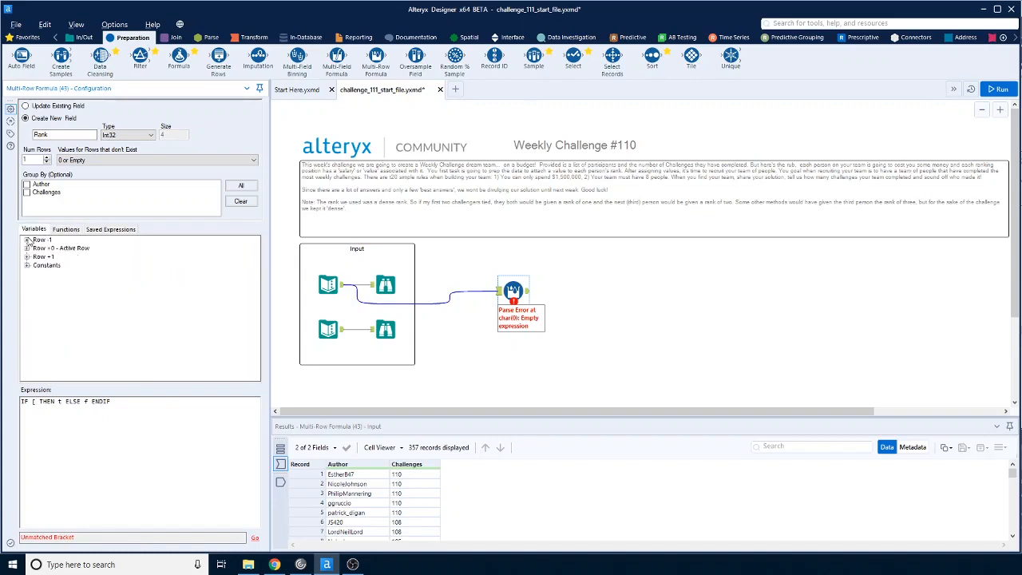
click(27, 239)
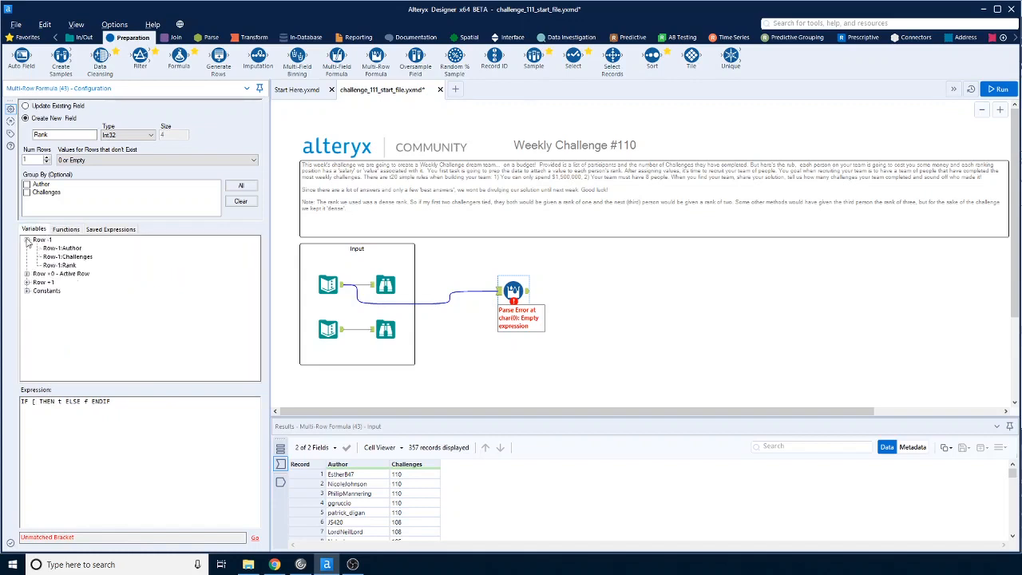
double_click(73, 257)
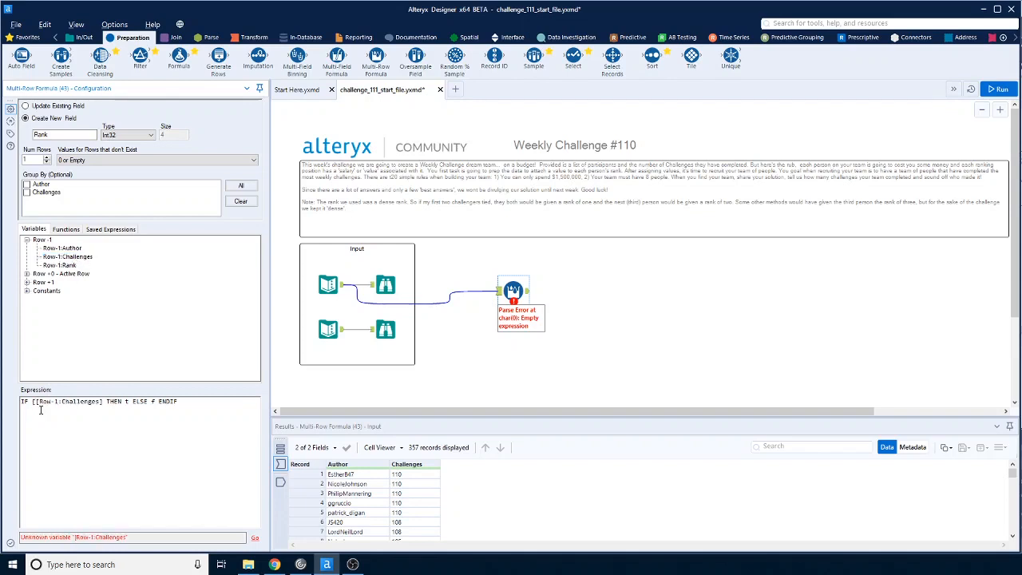
key(BackSpace)
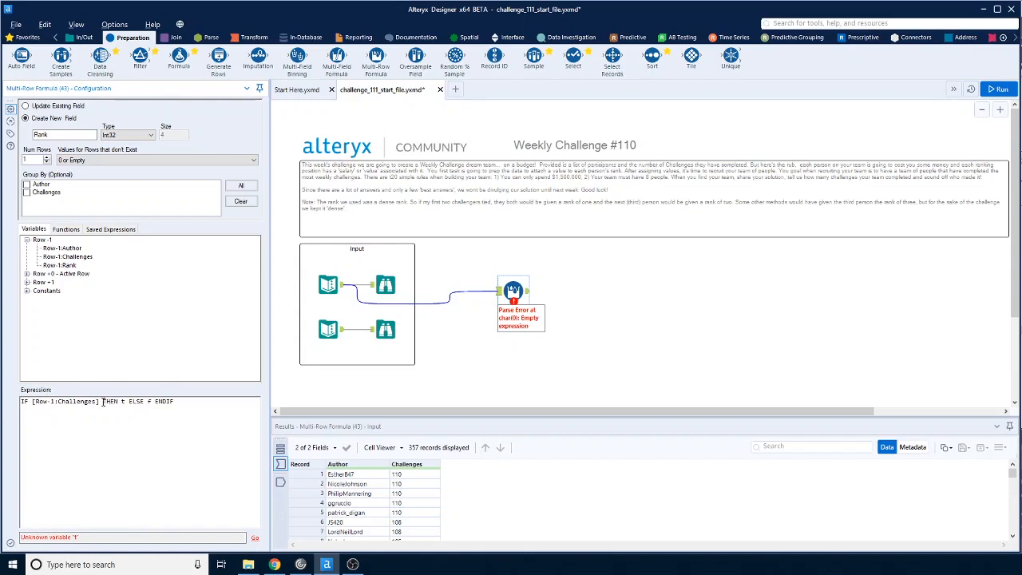
text(=)
click(27, 273)
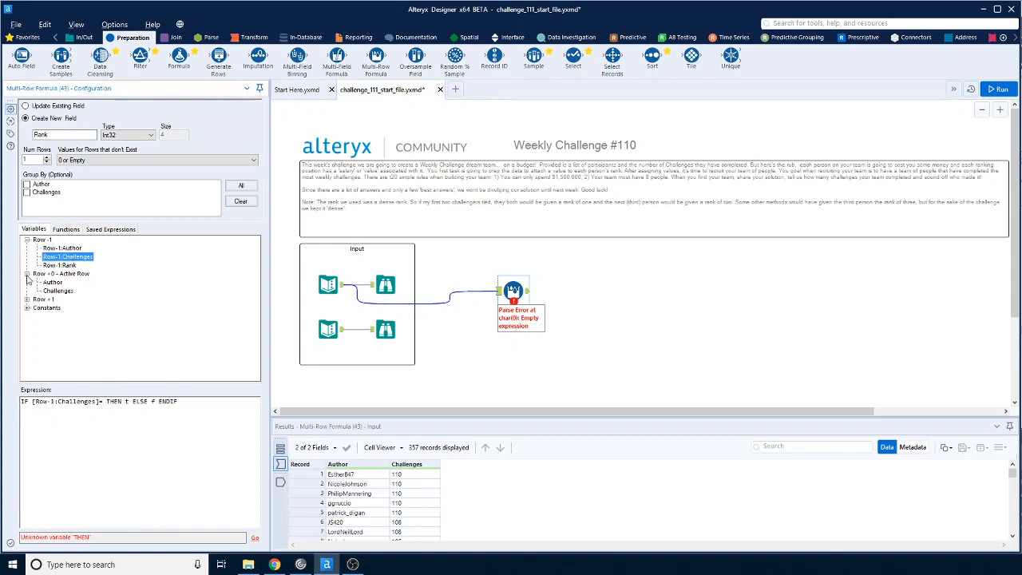
click(59, 291)
double_click(66, 292)
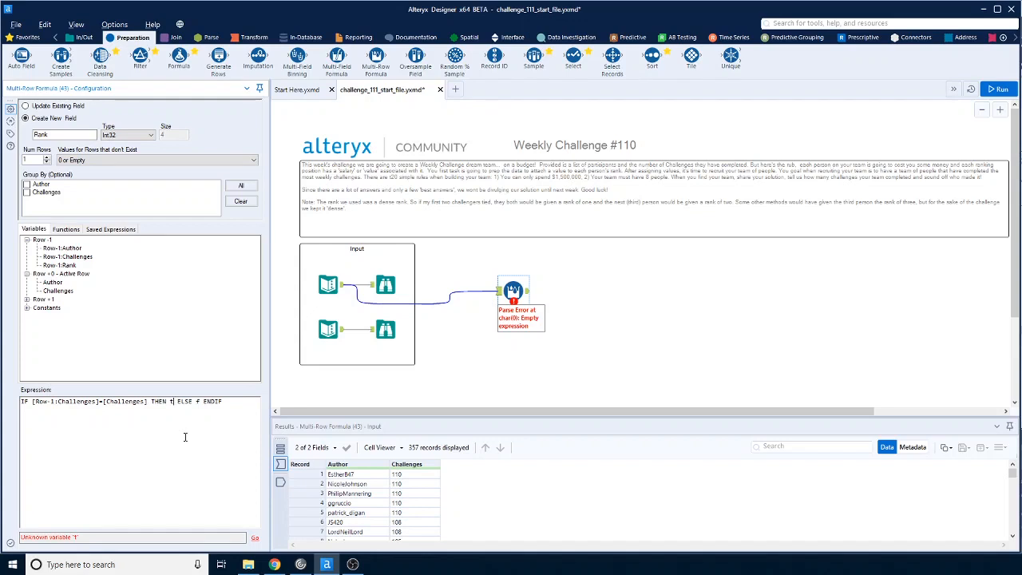
Step: Complete the Rank expression so it returns [Row-1:Rank] when the condition is true and [Row-1:Rank]+1 otherwise
key(BackSpace)
click(27, 299)
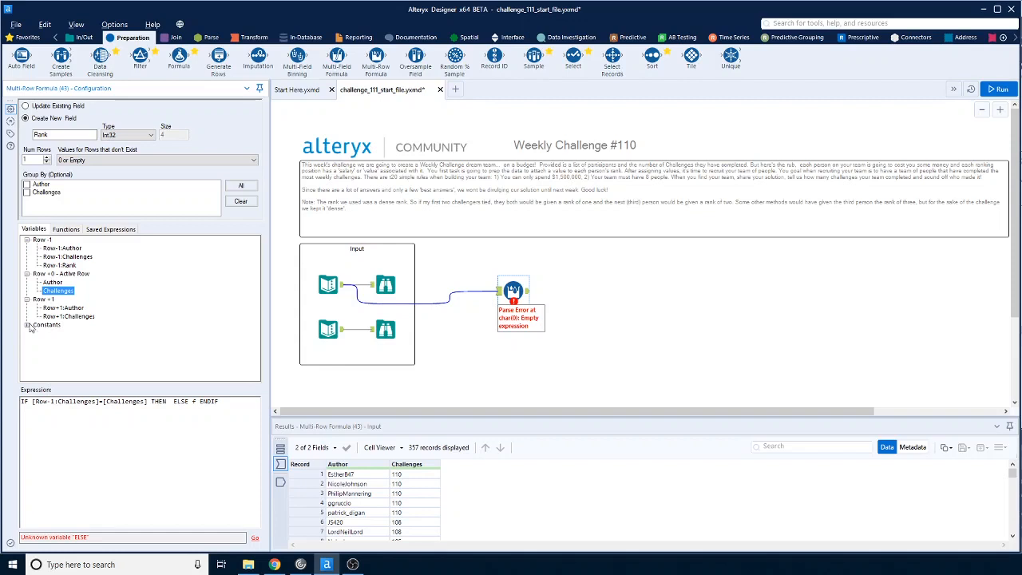
double_click(67, 270)
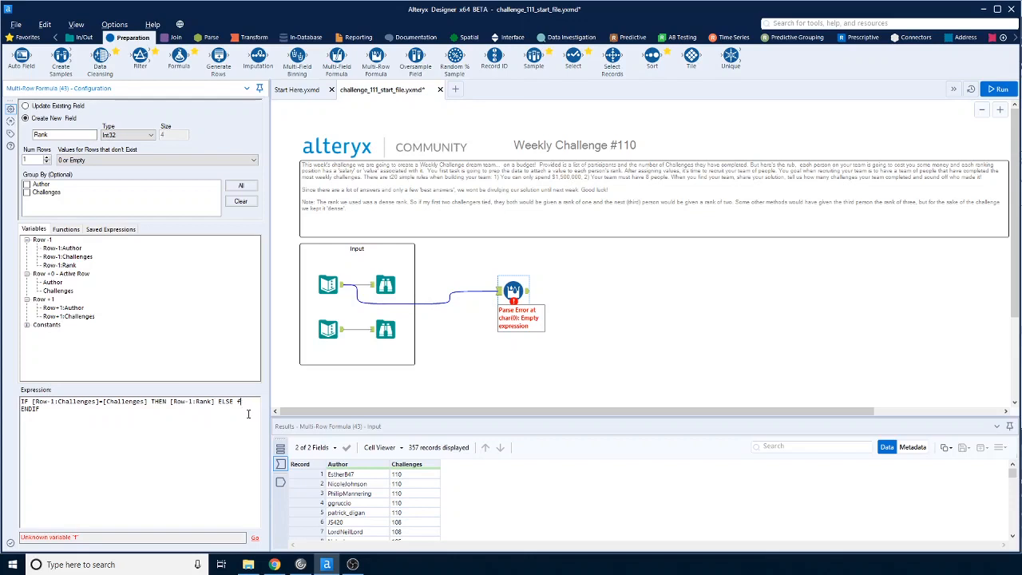
key(BackSpace)
double_click(68, 268)
text(+1)
click(600, 387)
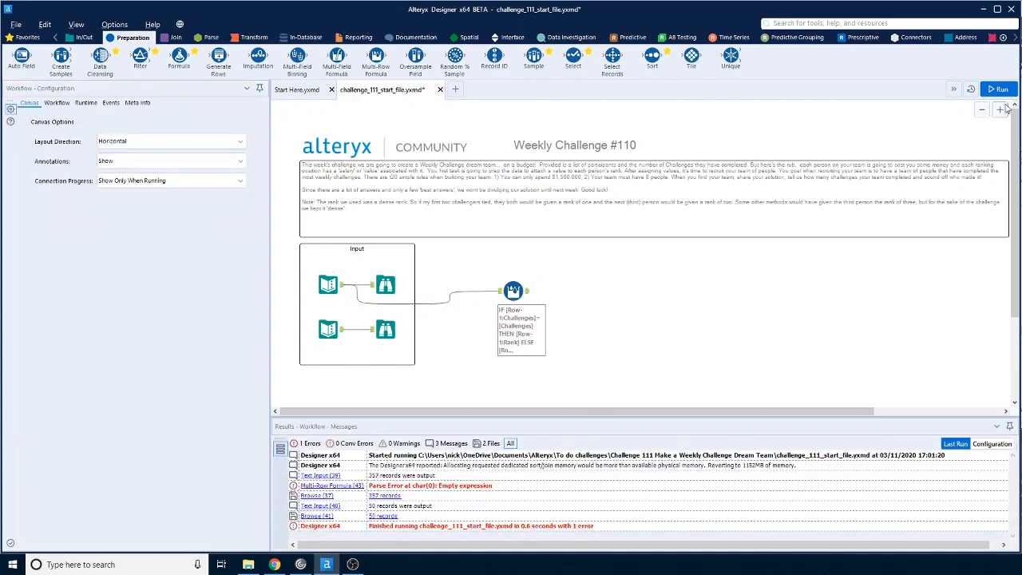
Step: Run the workflow and check the Rank values in the Multi-Row Formula tool's output
click(998, 89)
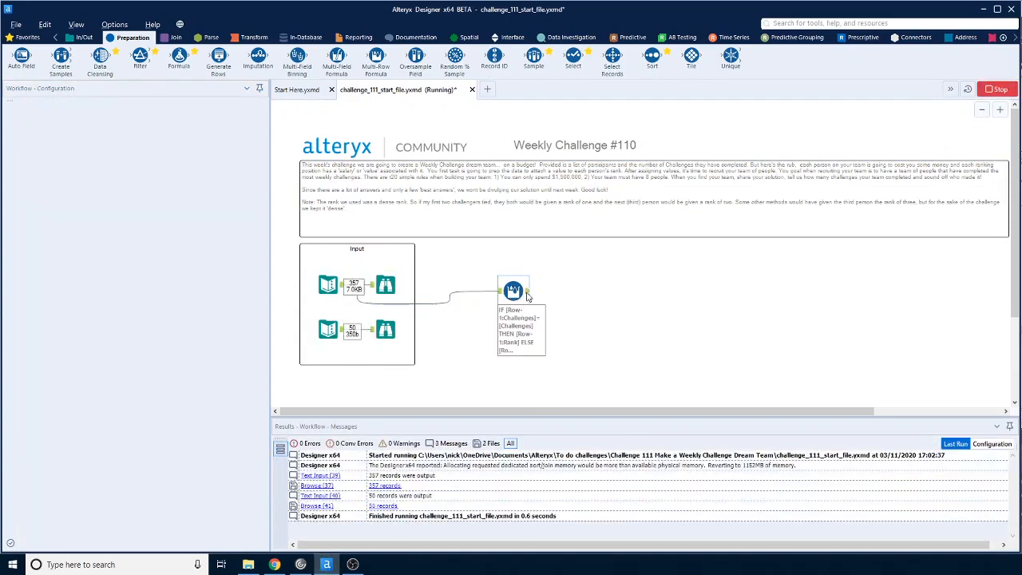
click(515, 294)
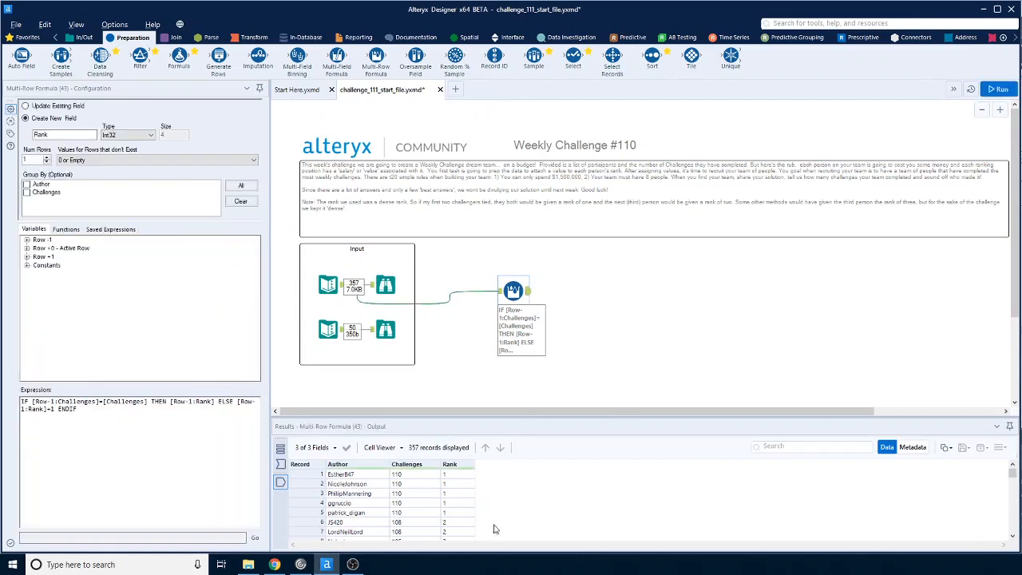
scroll(459, 479, up, 2)
scroll(460, 527, down, 1)
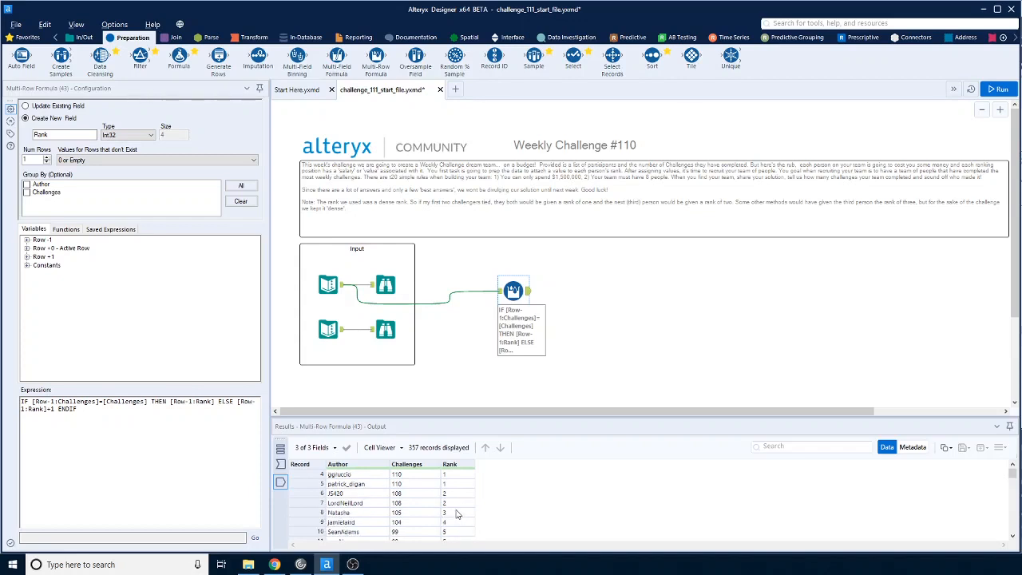
scroll(456, 529, up, 1)
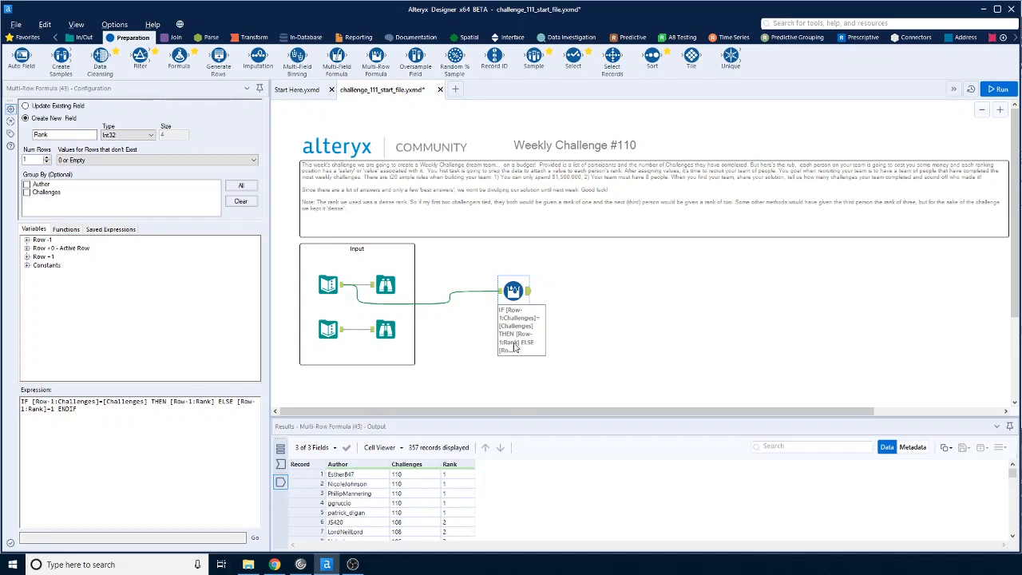
Step: Add a Join tool after the Multi-Row Formula and connect the second Text Input to its right input
click(175, 38)
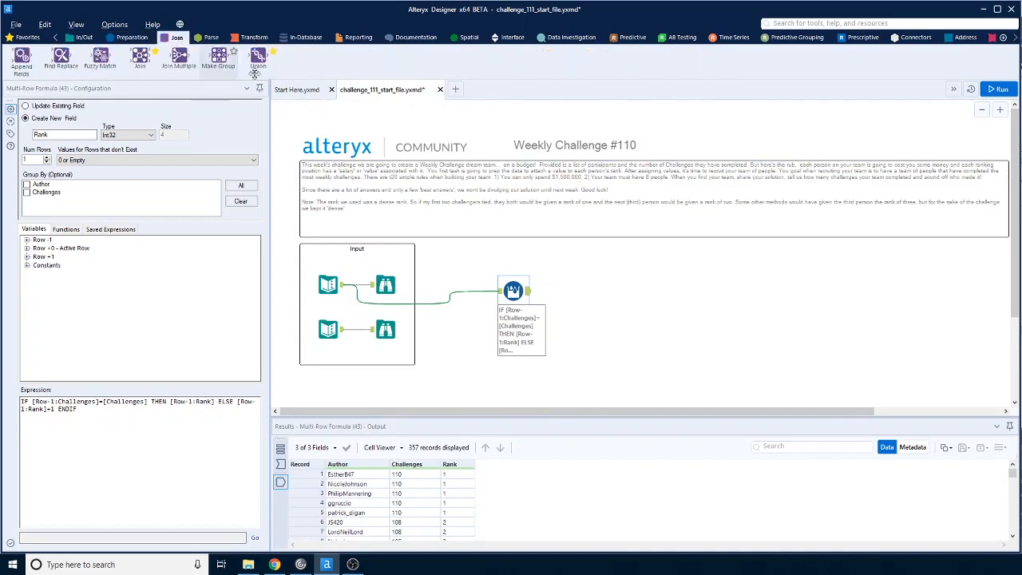
drag(139, 57, 569, 299)
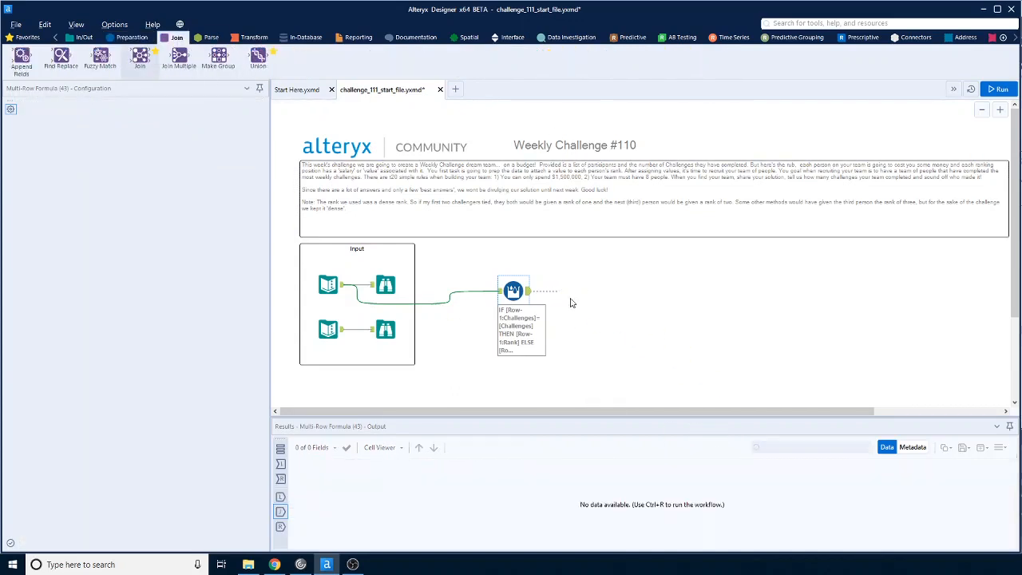
drag(350, 334, 563, 305)
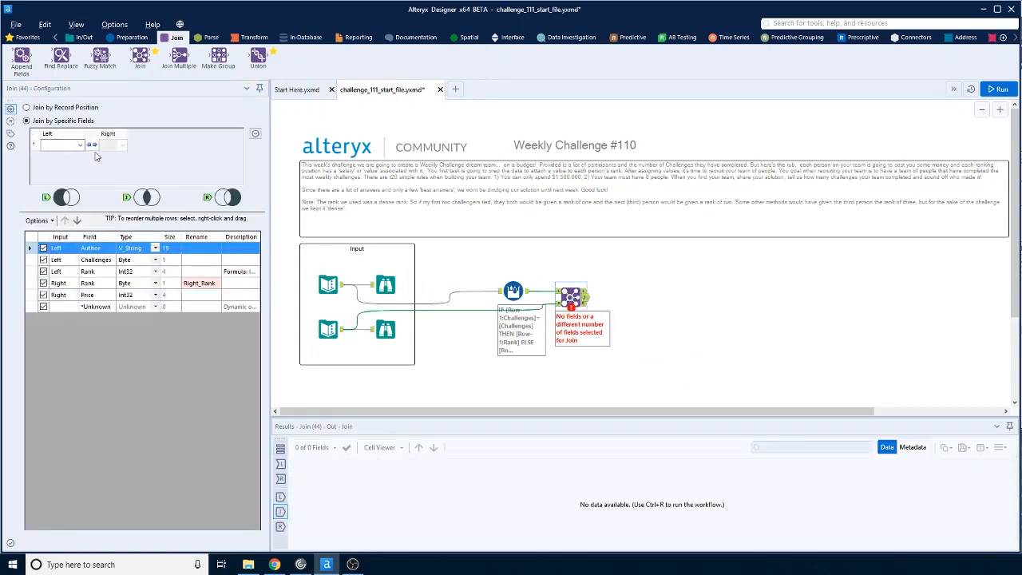
Step: Join both inputs on the Rank field and exclude the right input's duplicate Rank field from the output
click(80, 144)
click(63, 172)
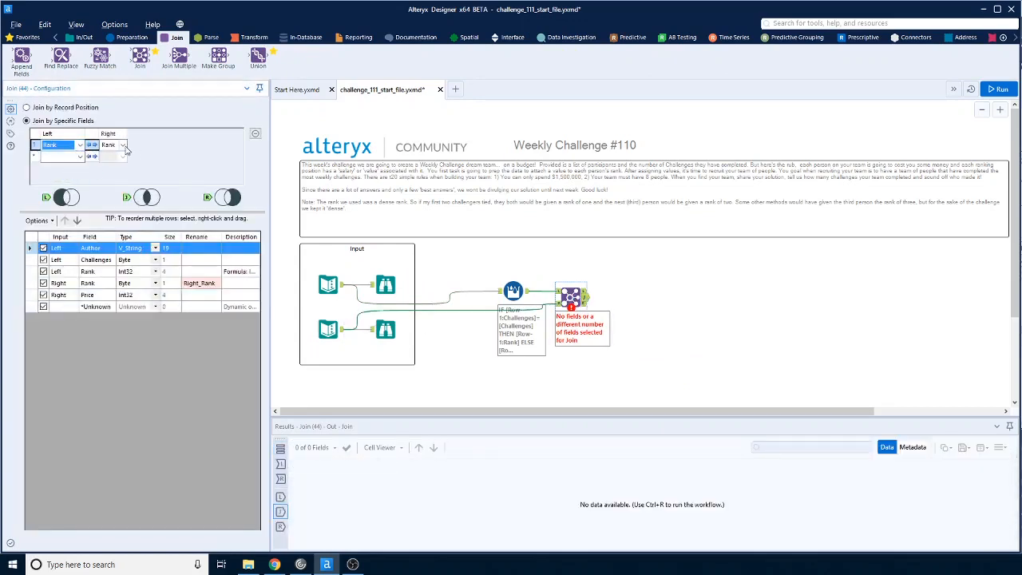
click(43, 282)
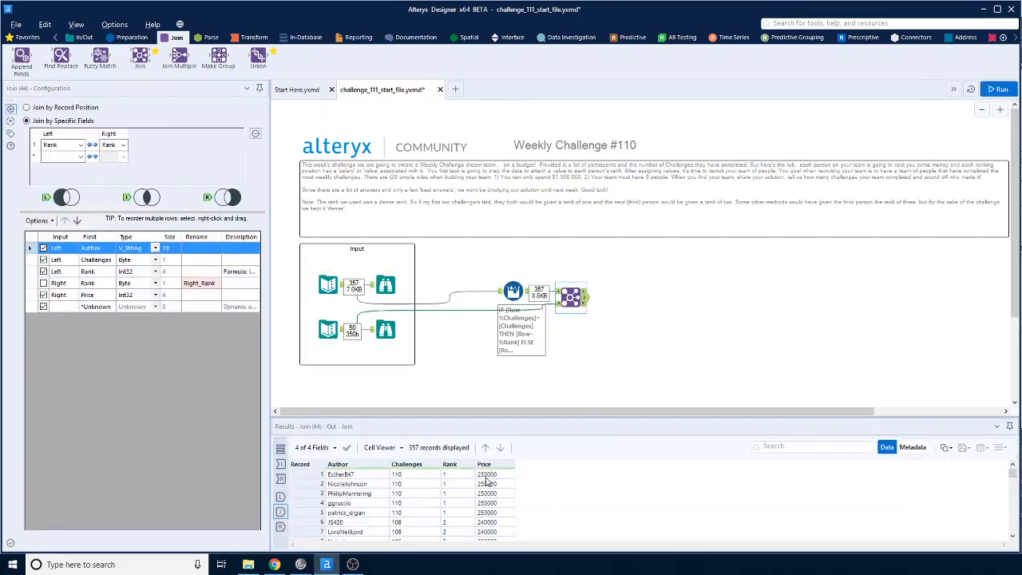
Step: Add a Formula tool to the Join's joined output and create a new column named Value per challenge
click(131, 38)
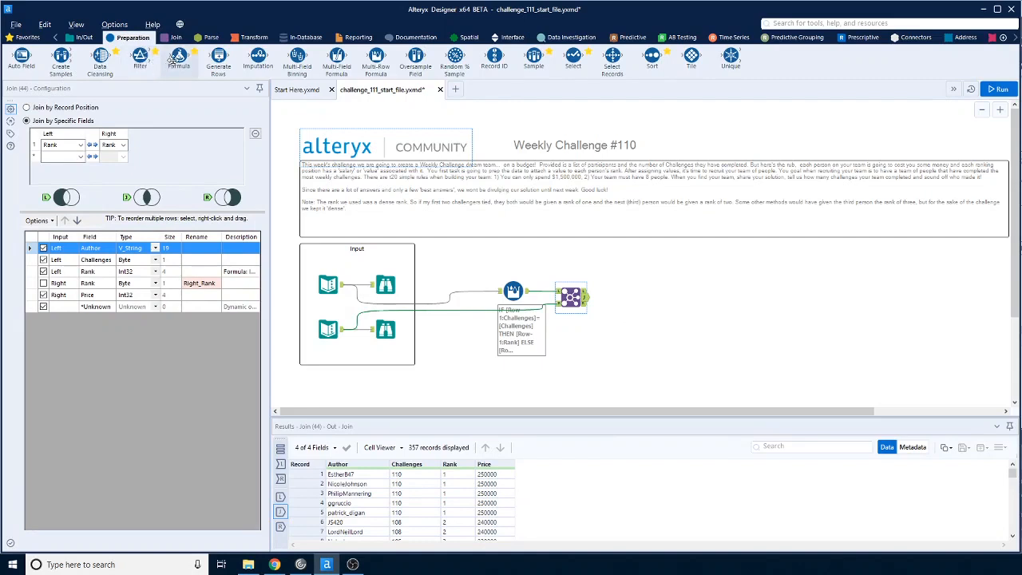
drag(178, 58, 627, 300)
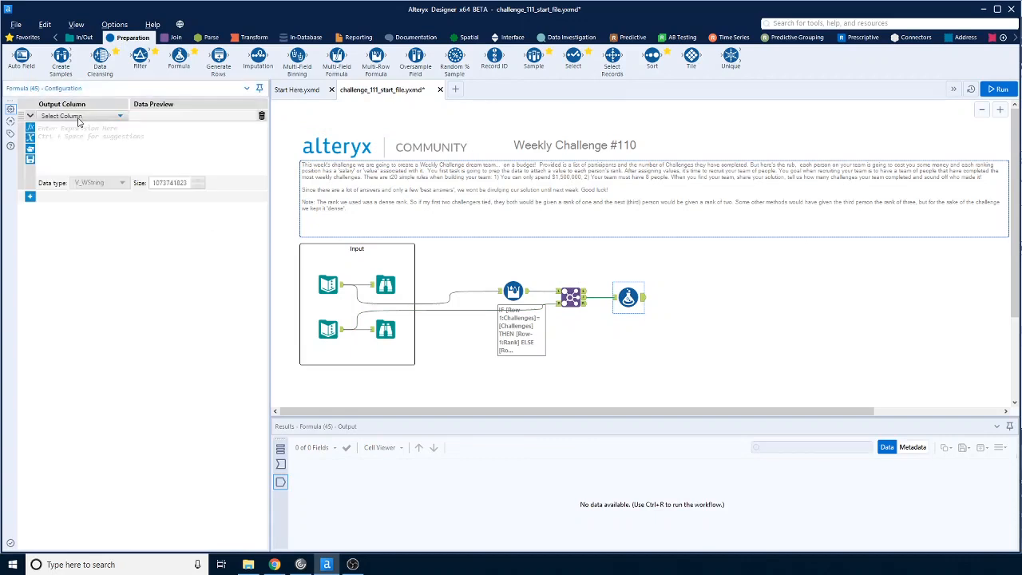
click(79, 117)
click(68, 130)
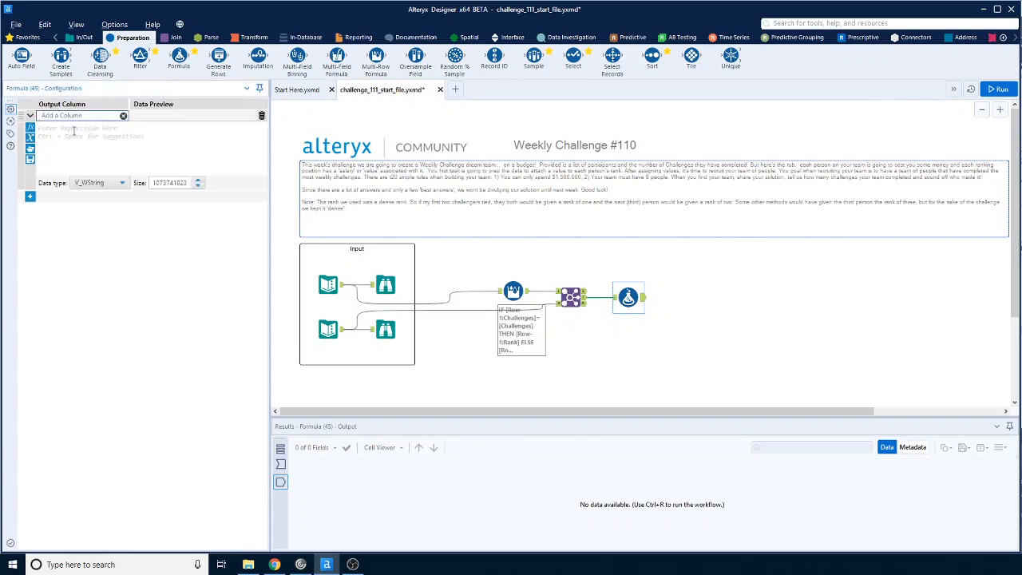
text(Value per challenge)
Step: Define Value per challenge as [Price]/[Challenges] and set its data type to Double
click(73, 130)
text([)
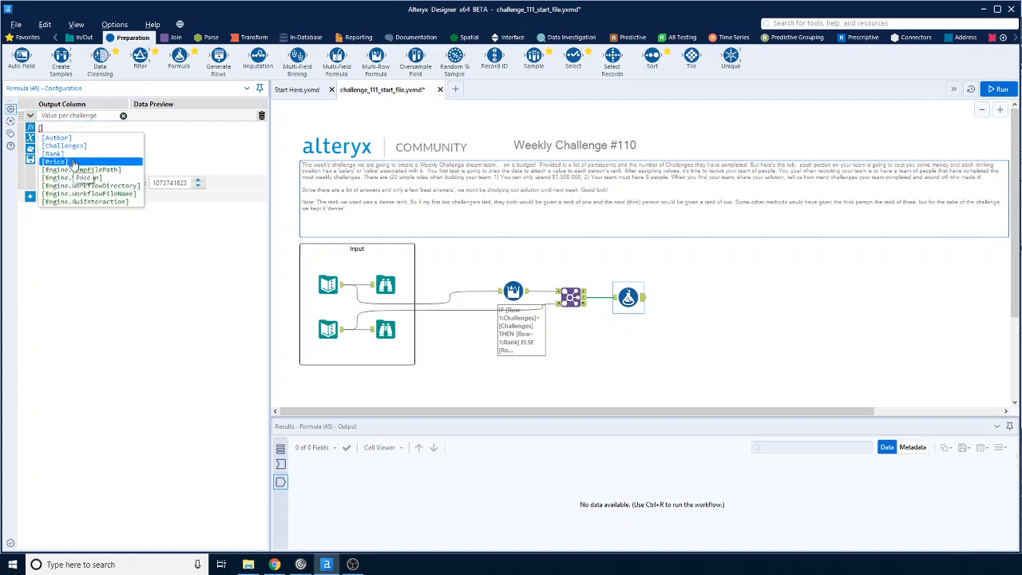
click(73, 163)
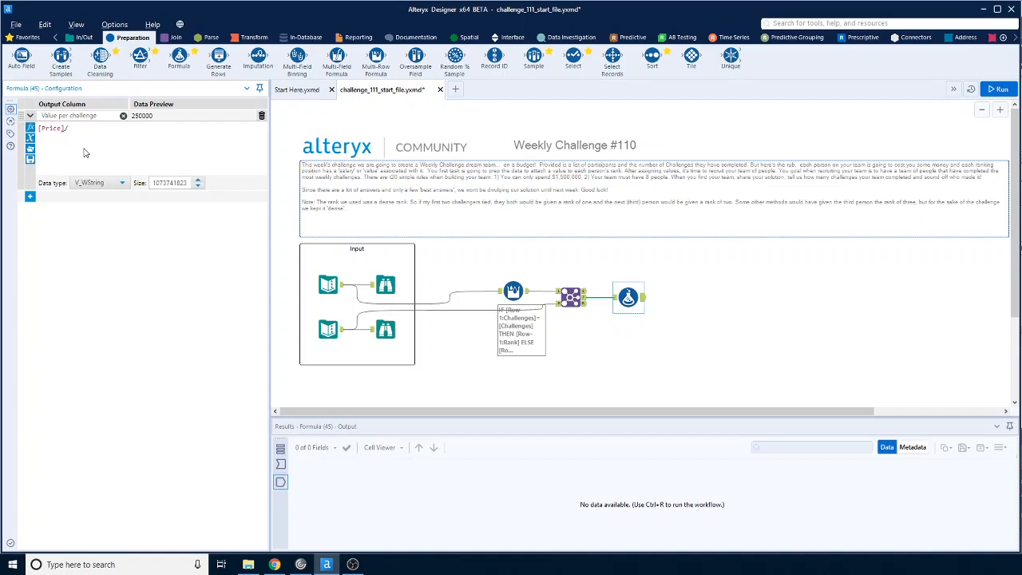
text(/[)
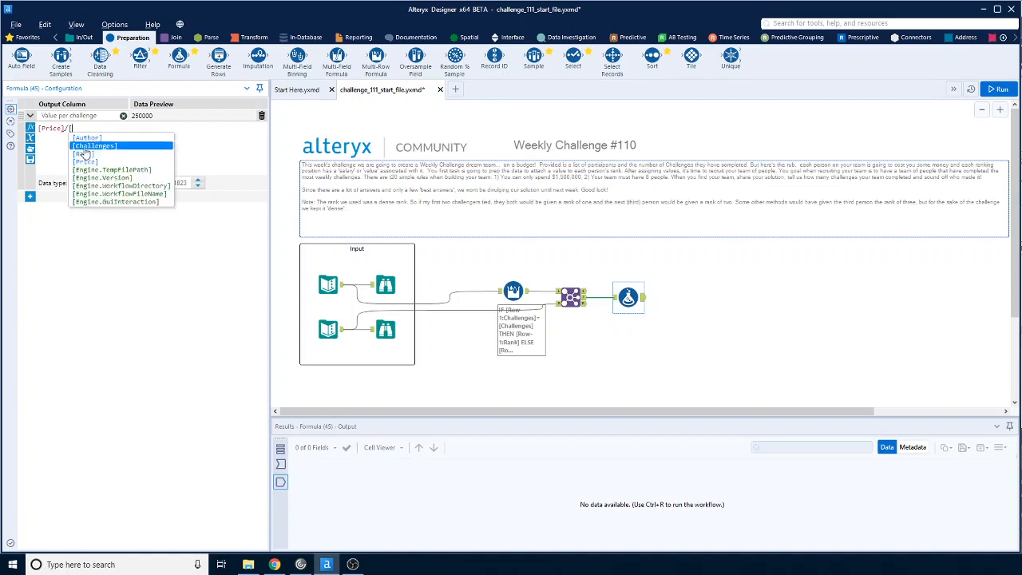
click(105, 149)
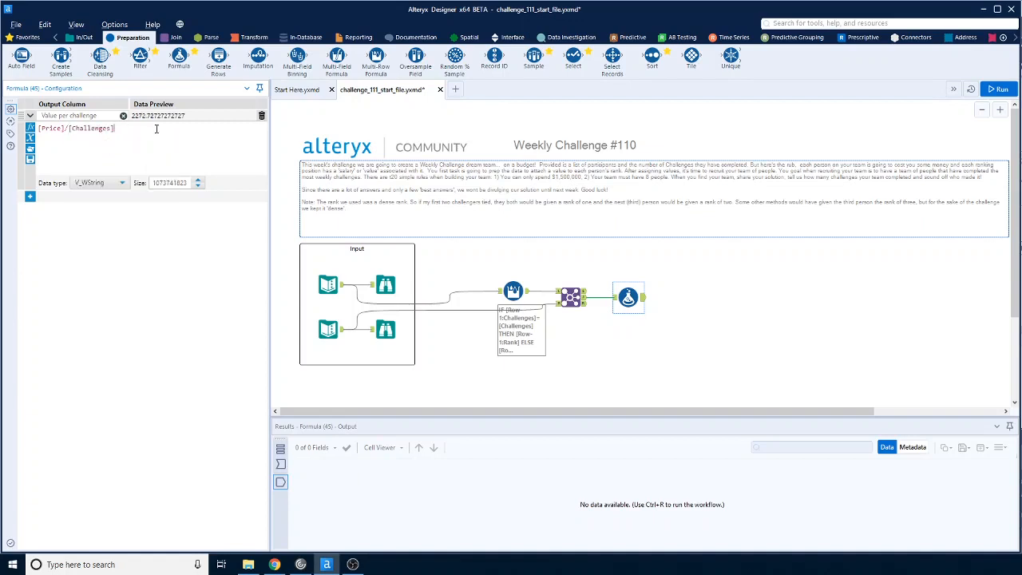
click(99, 183)
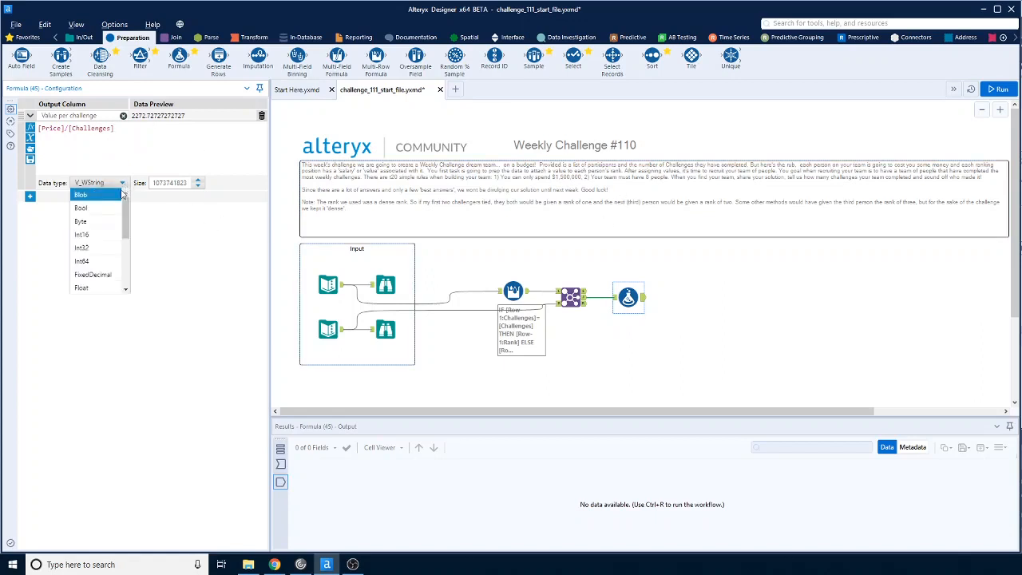
scroll(104, 259, down, 3)
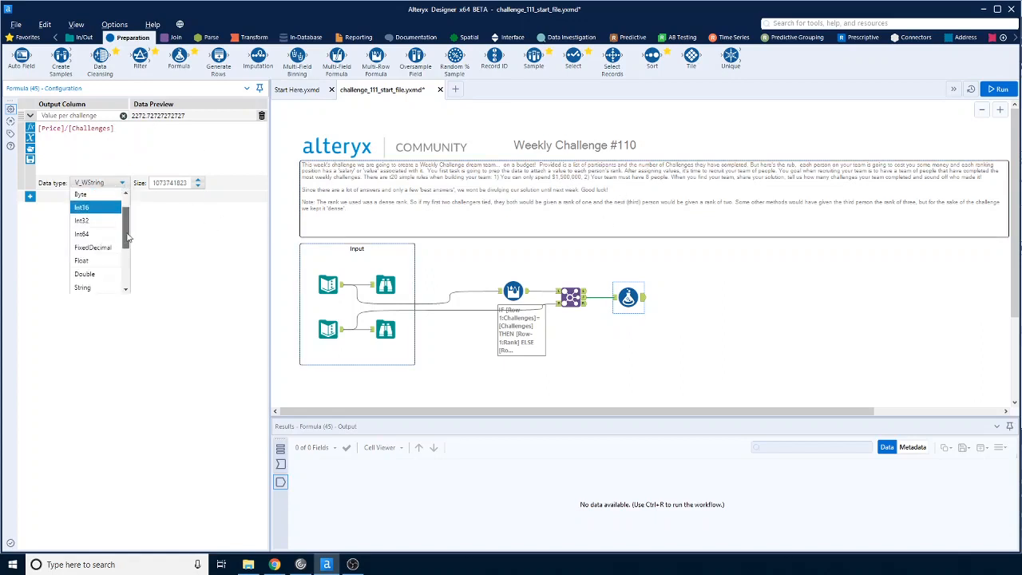
click(106, 272)
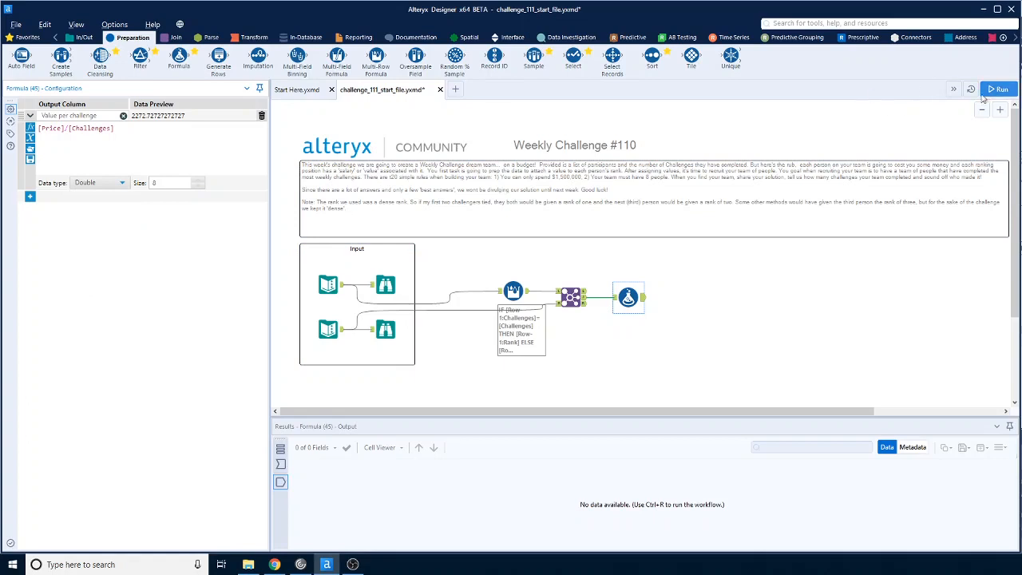
Step: Run the workflow and review the Value per challenge figures in the Formula tool's output
key(ctrl+r)
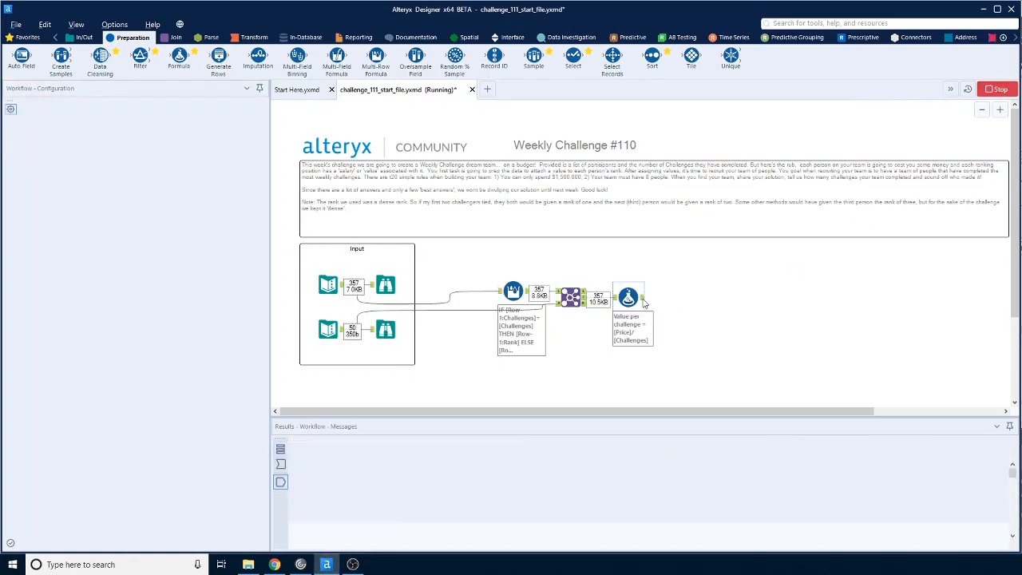
click(644, 300)
scroll(559, 494, down, 2)
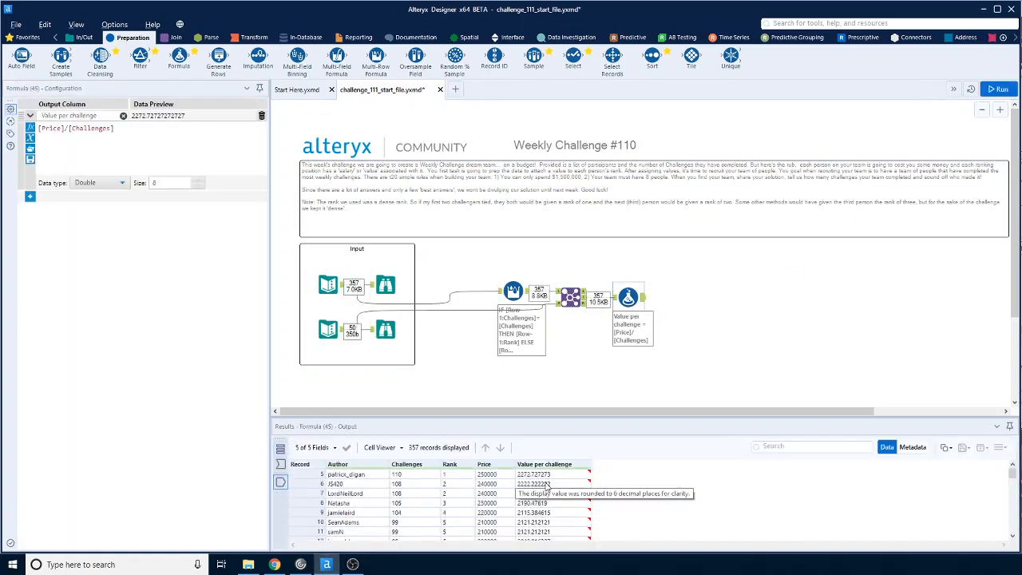
scroll(559, 499, down, 3)
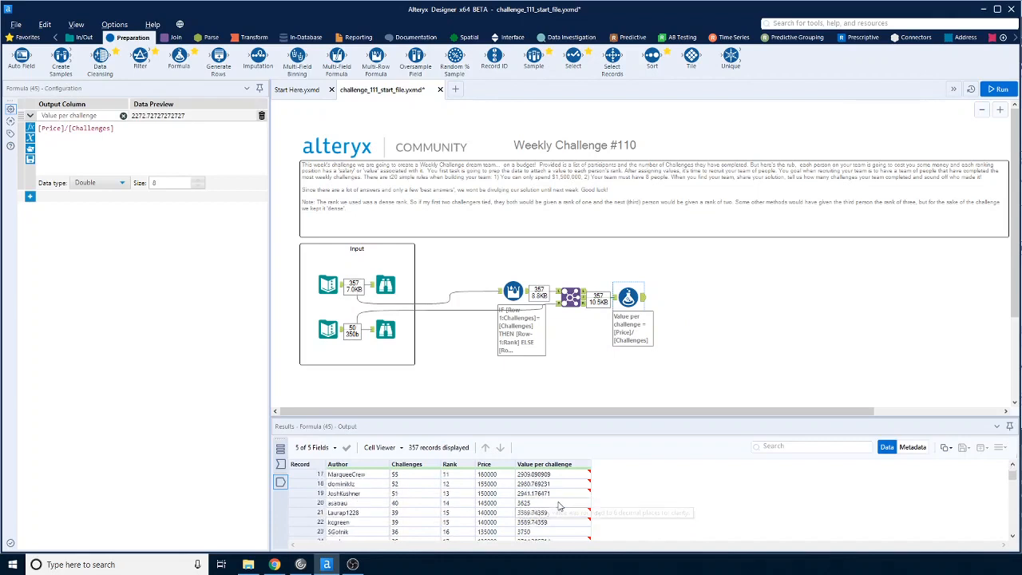
scroll(559, 505, up, 4)
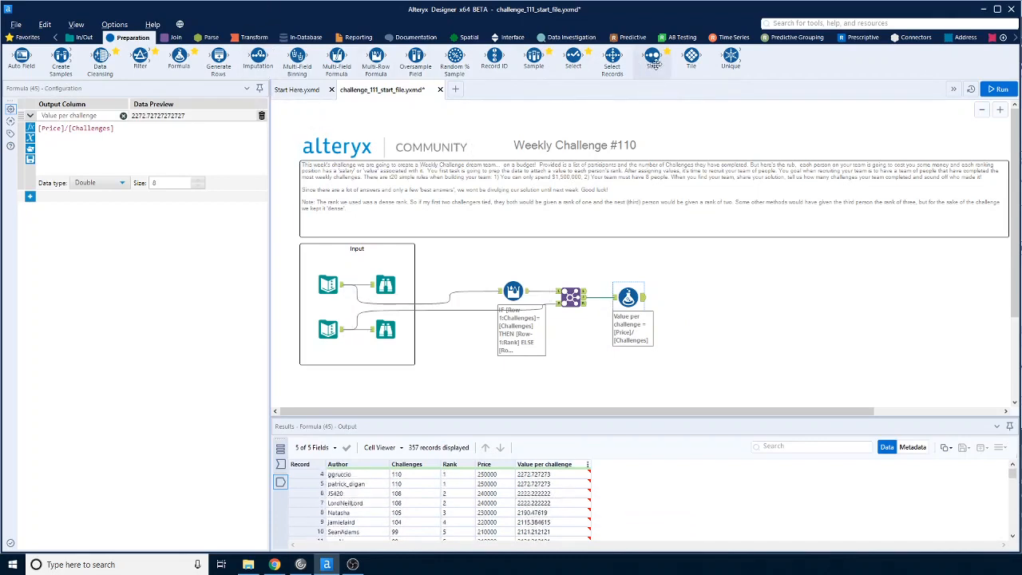
Step: Add a Sort tool after the Formula tool and sort by Value per challenge in Descending order
drag(652, 56, 699, 297)
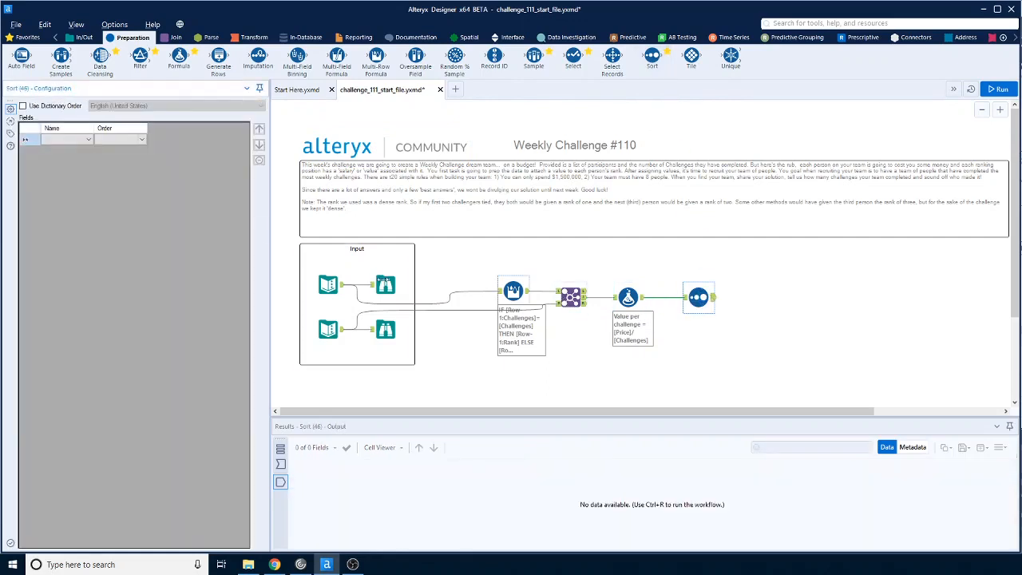
click(88, 140)
click(72, 178)
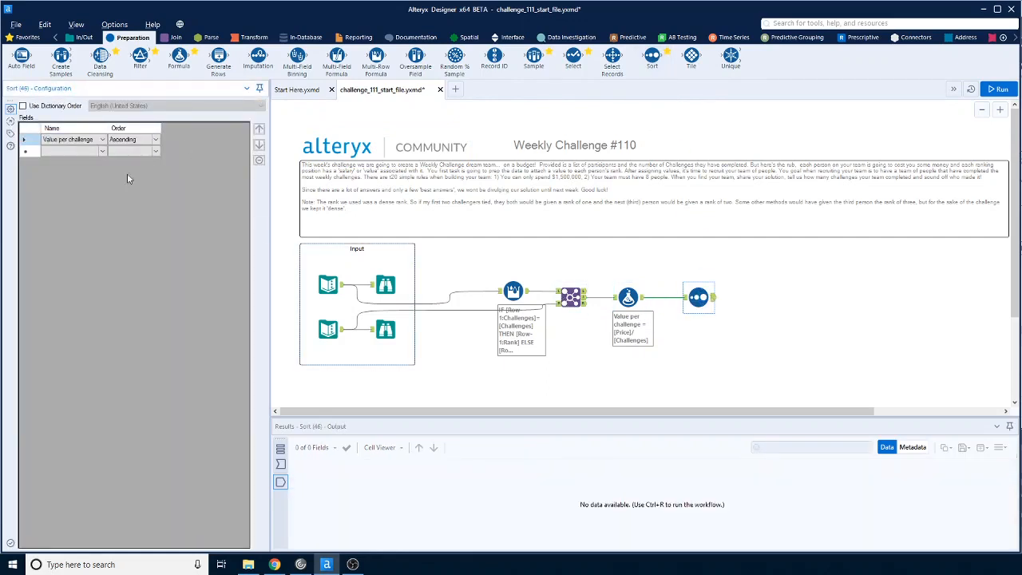
click(152, 140)
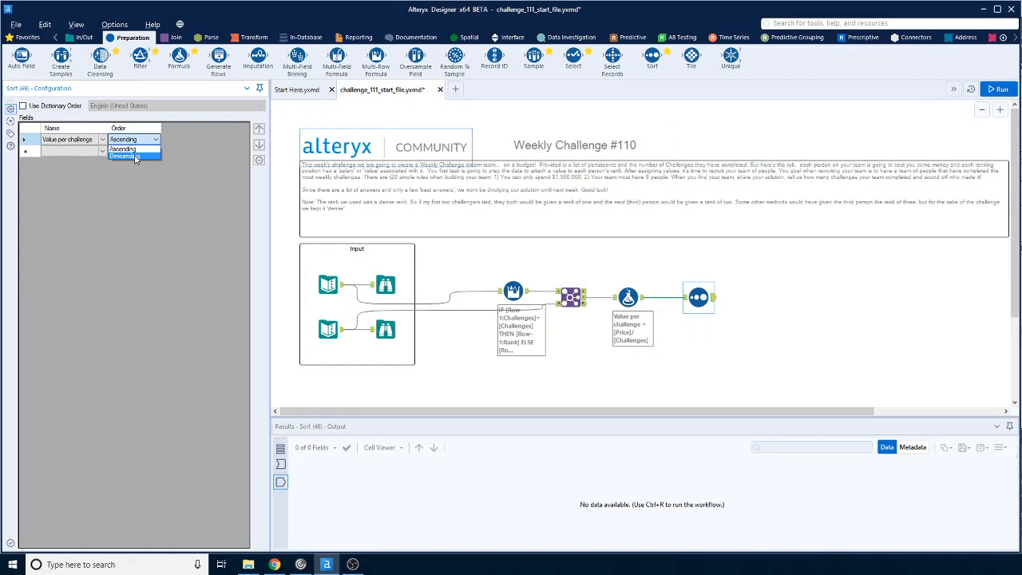
click(135, 158)
click(847, 276)
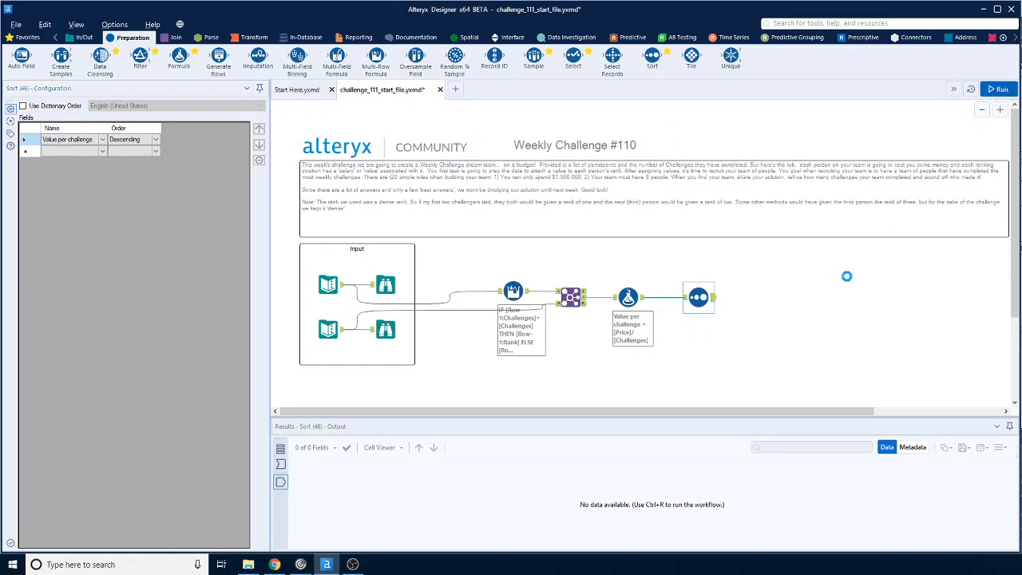
Step: Run the workflow and examine the sorted records' challenges, prices and value per challenge
key(ctrl+r)
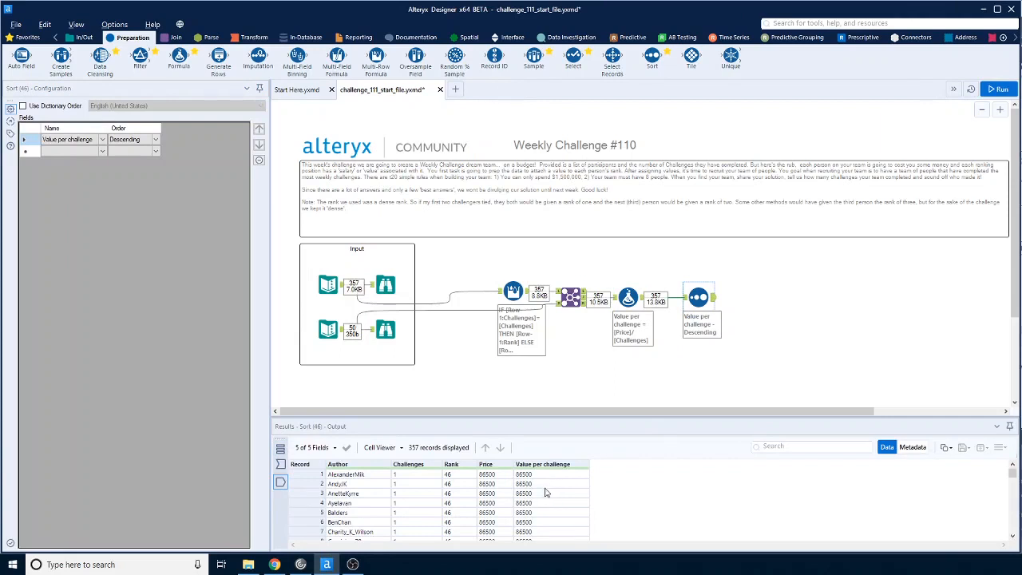
scroll(546, 493, down, 10)
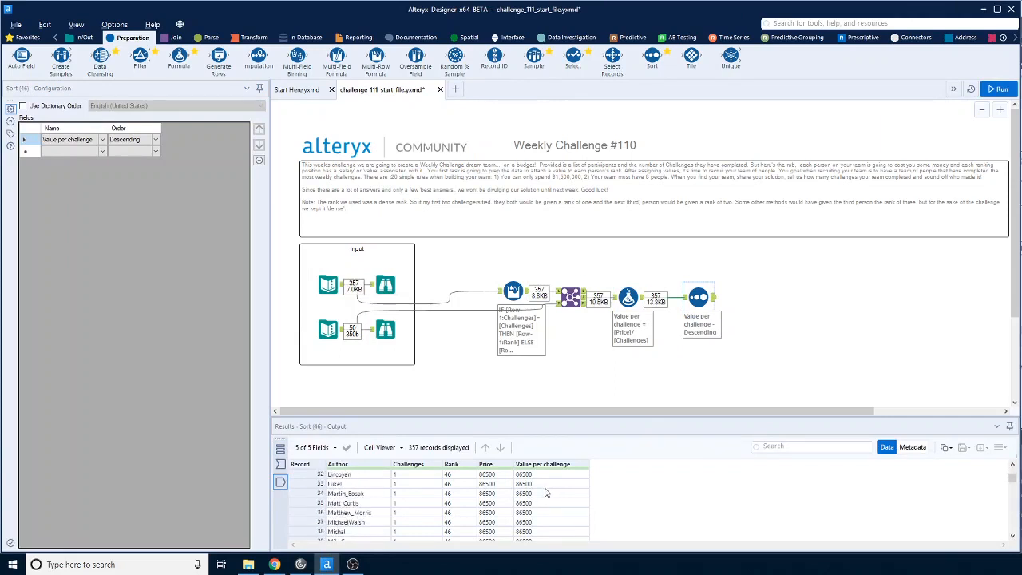
scroll(546, 492, up, 7)
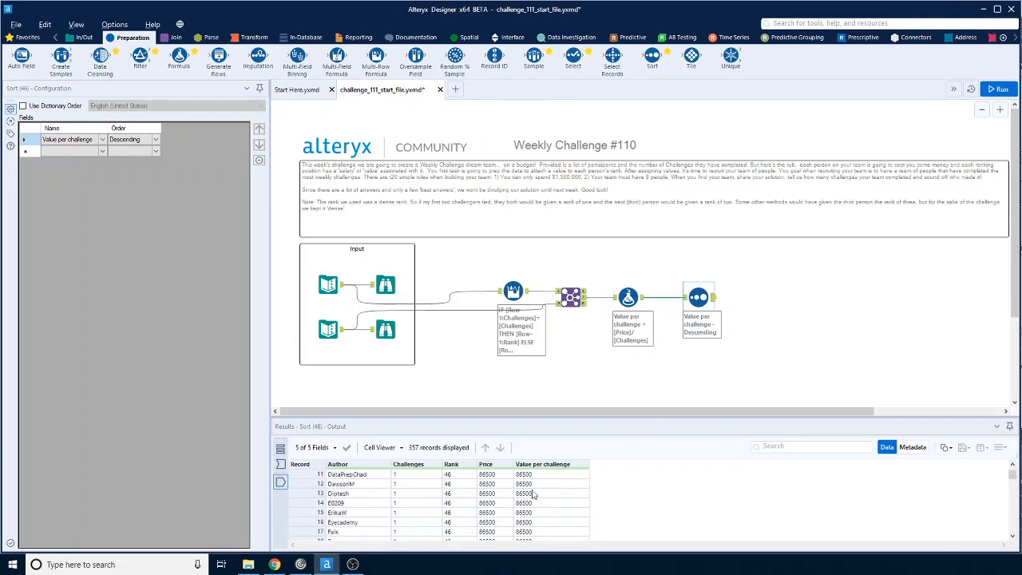
scroll(533, 495, up, 4)
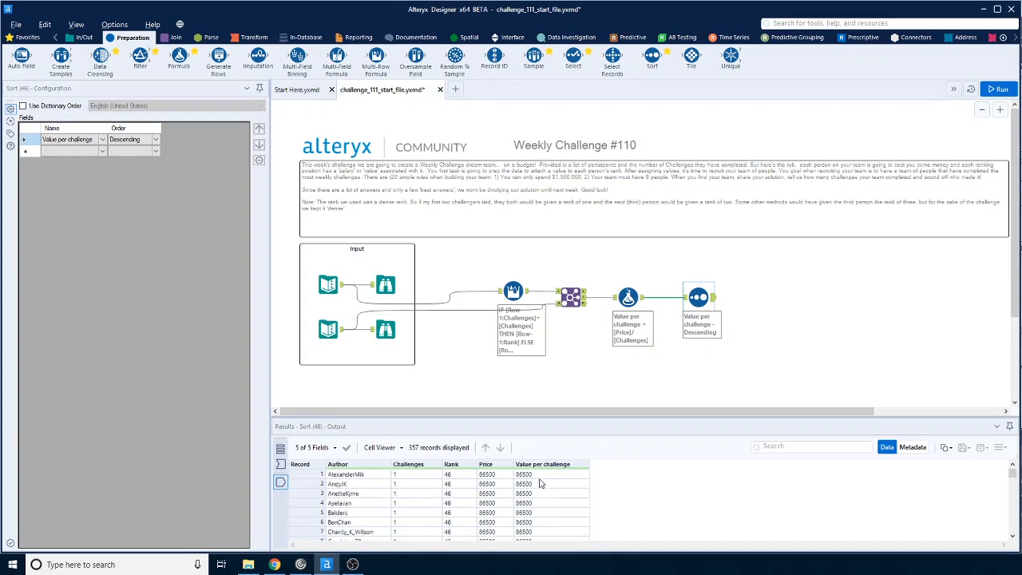
scroll(538, 480, down, 20)
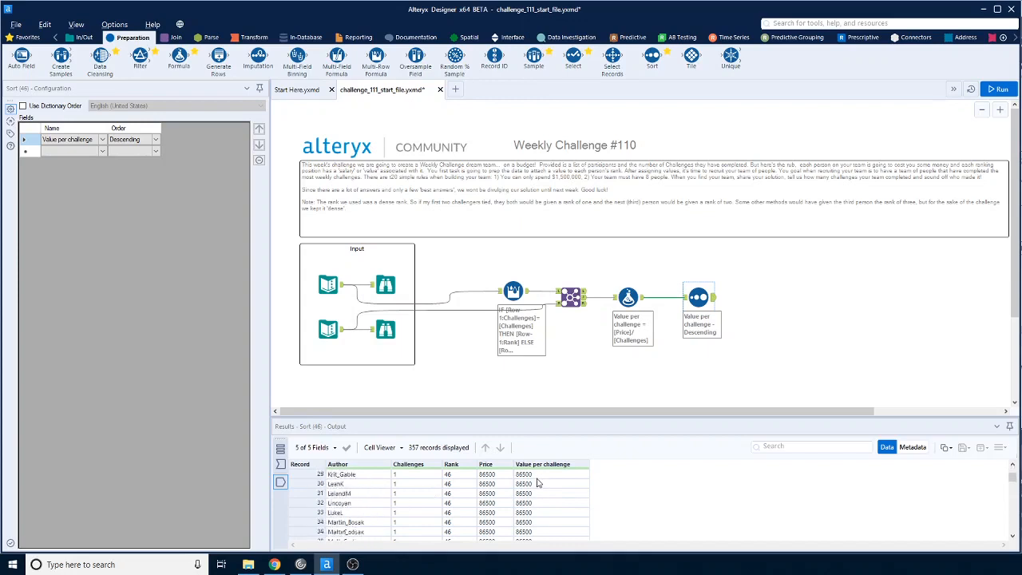
Step: Compare the challenges, prices and value per challenge of the records near the end of the sorted output
scroll(538, 484, up, 5)
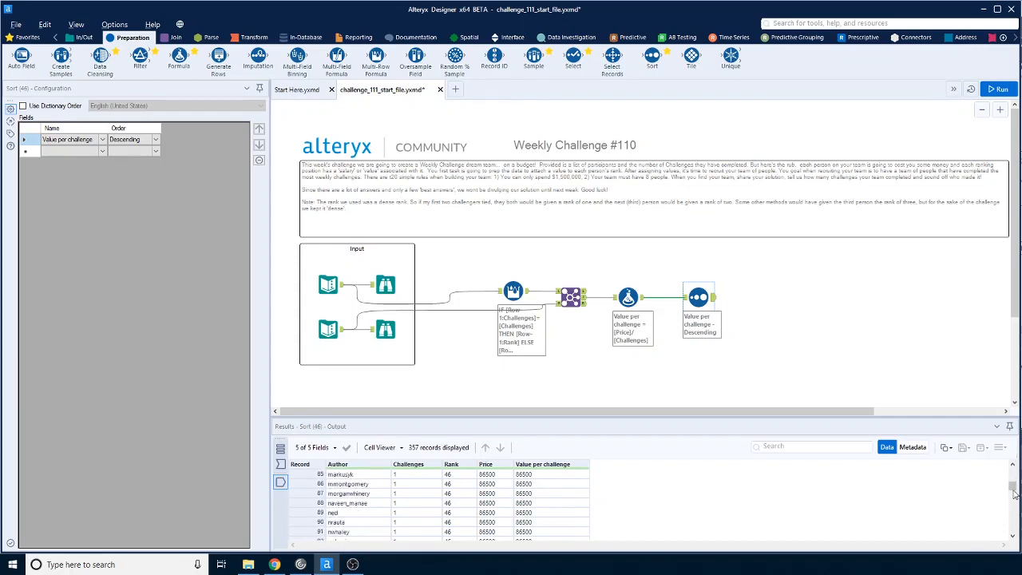
drag(1013, 484, 1013, 526)
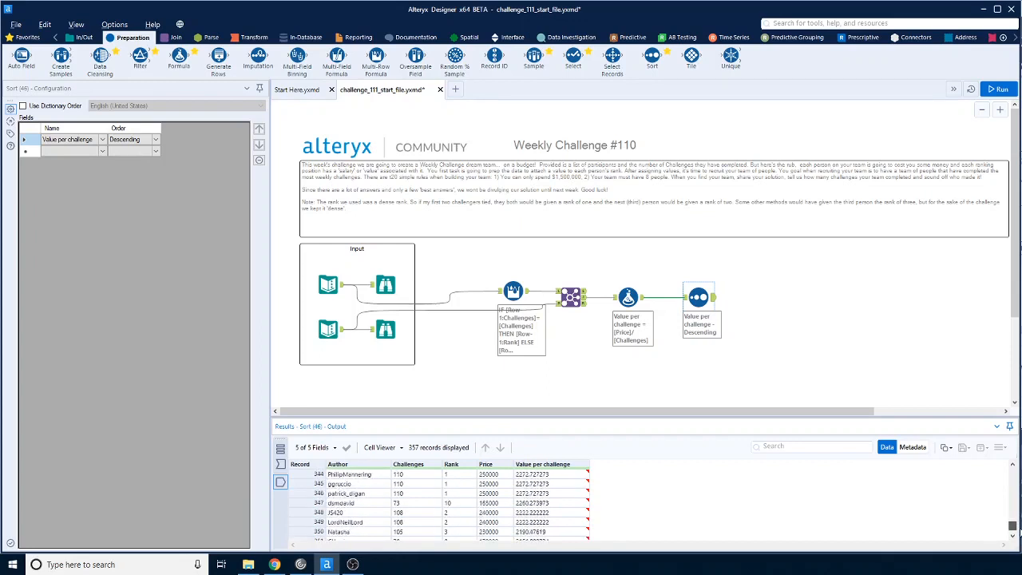
scroll(413, 484, up, 1)
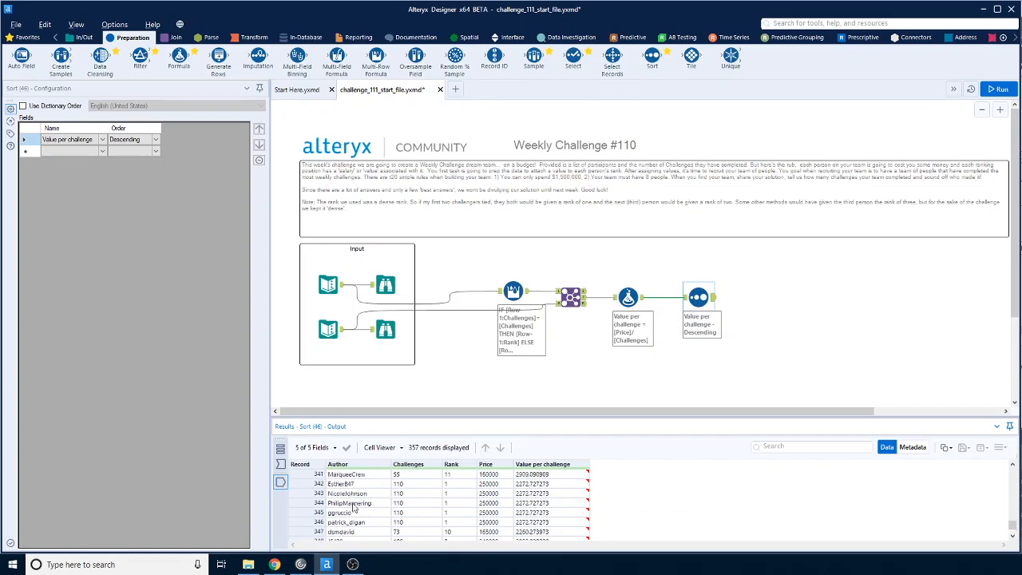
drag(369, 504, 591, 505)
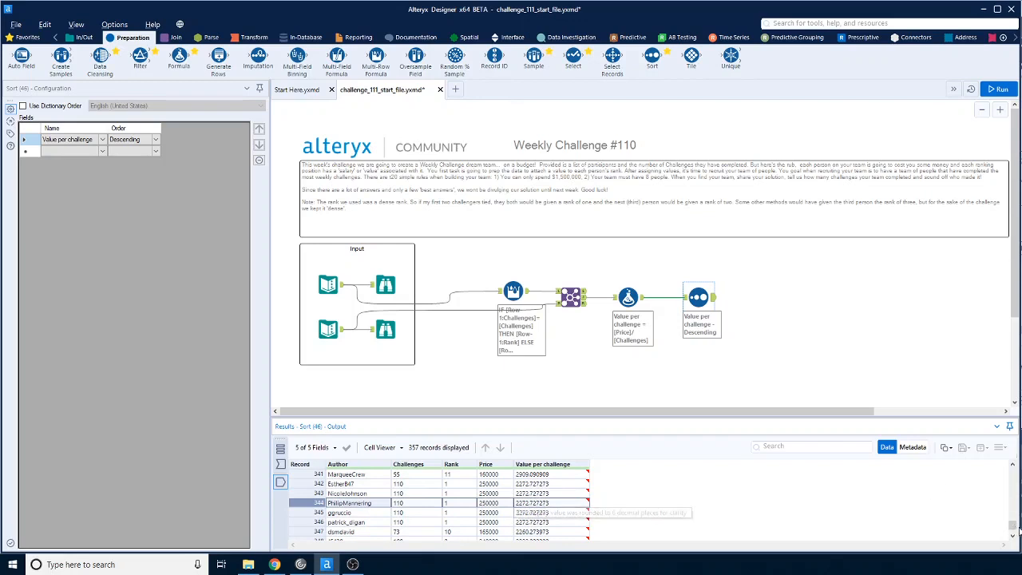
scroll(1015, 527, up, 4)
mouse_move(1014, 525)
mouse_down()
mouse_move(1015, 495)
mouse_move(1015, 527)
mouse_up()
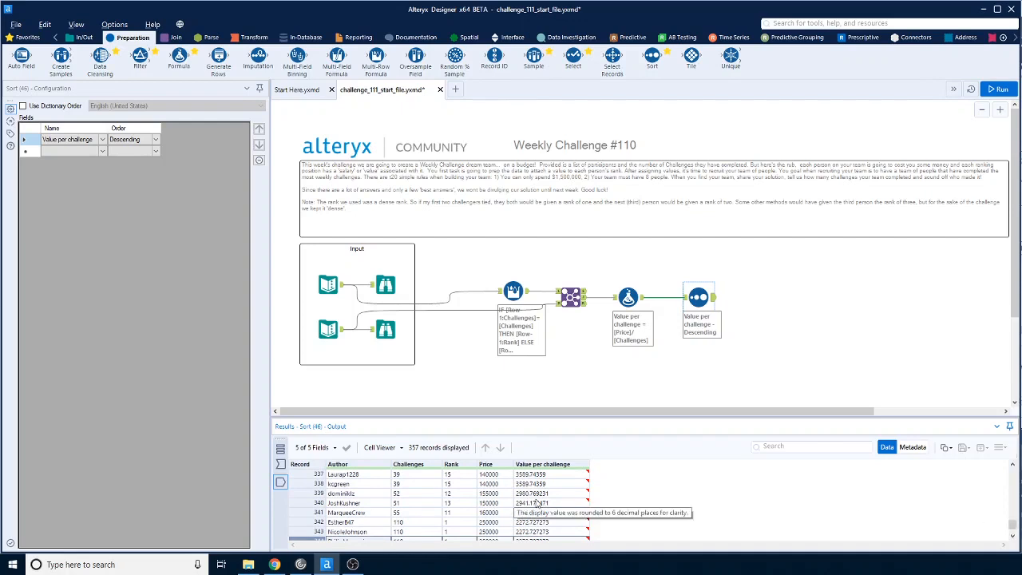
scroll(529, 496, up, 1)
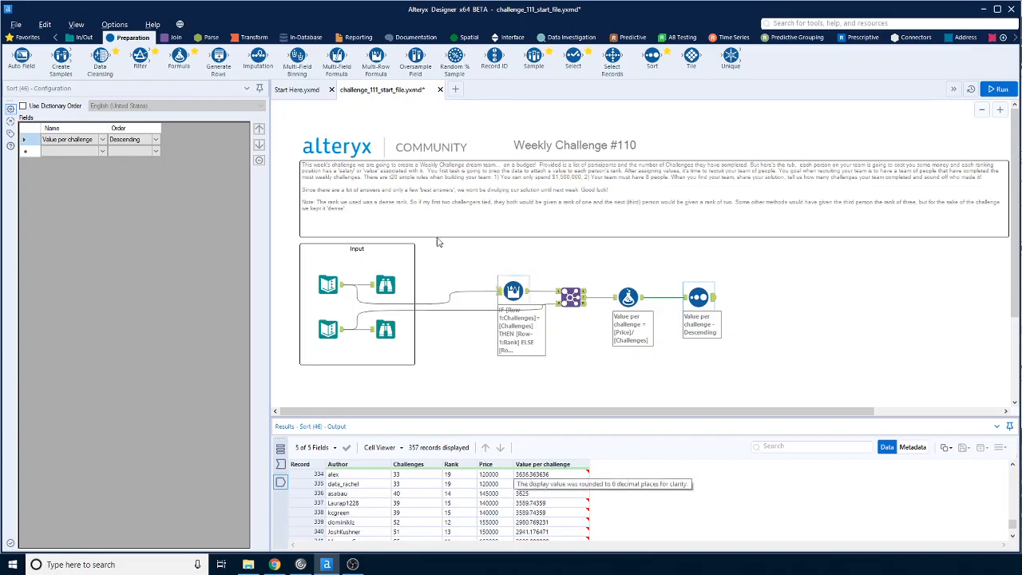
Step: Add a Filter tool after the Sort tool with the basic condition Challenges >= 50
drag(140, 58, 757, 302)
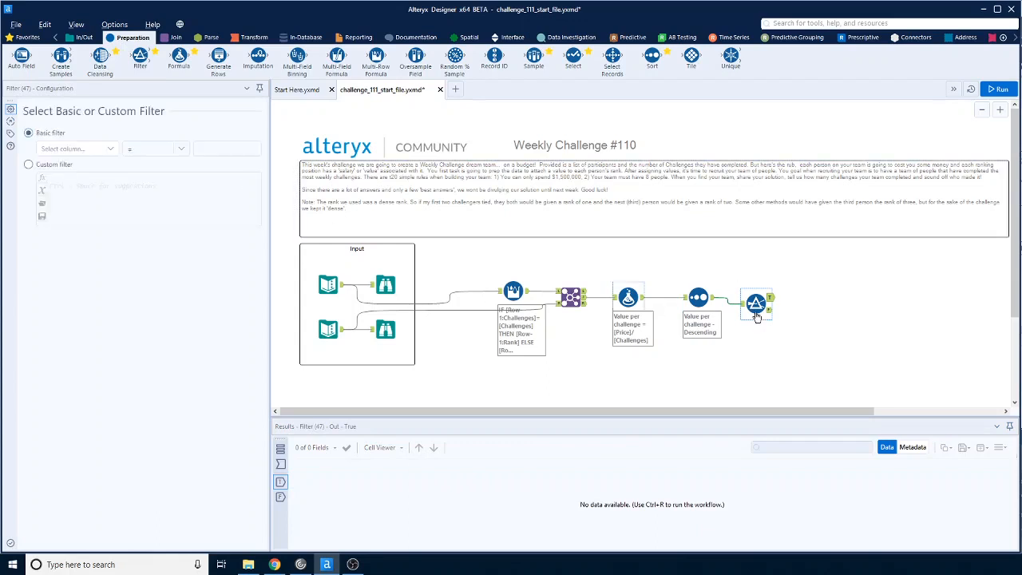
click(112, 148)
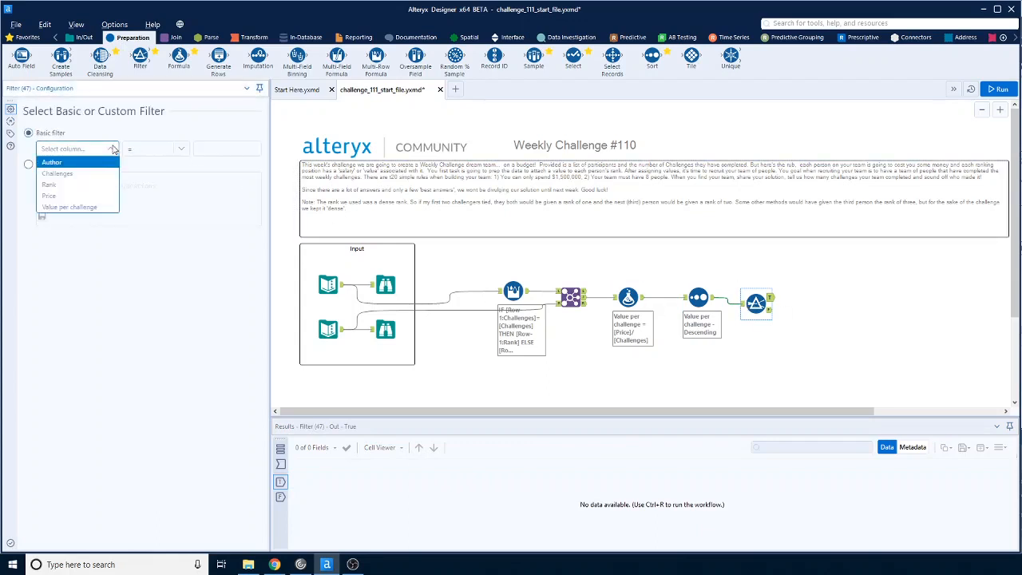
click(96, 174)
click(183, 149)
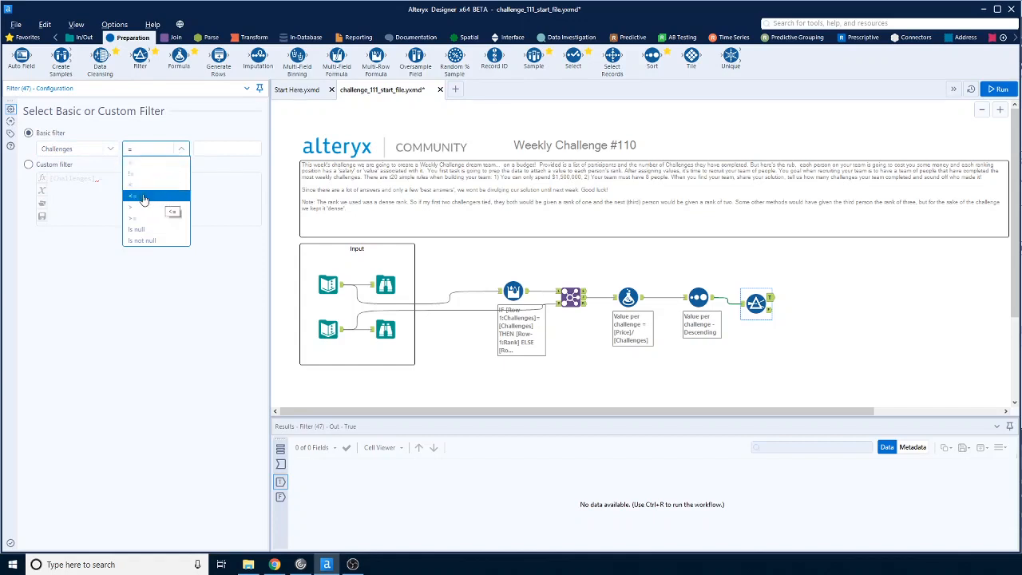
click(140, 218)
click(221, 151)
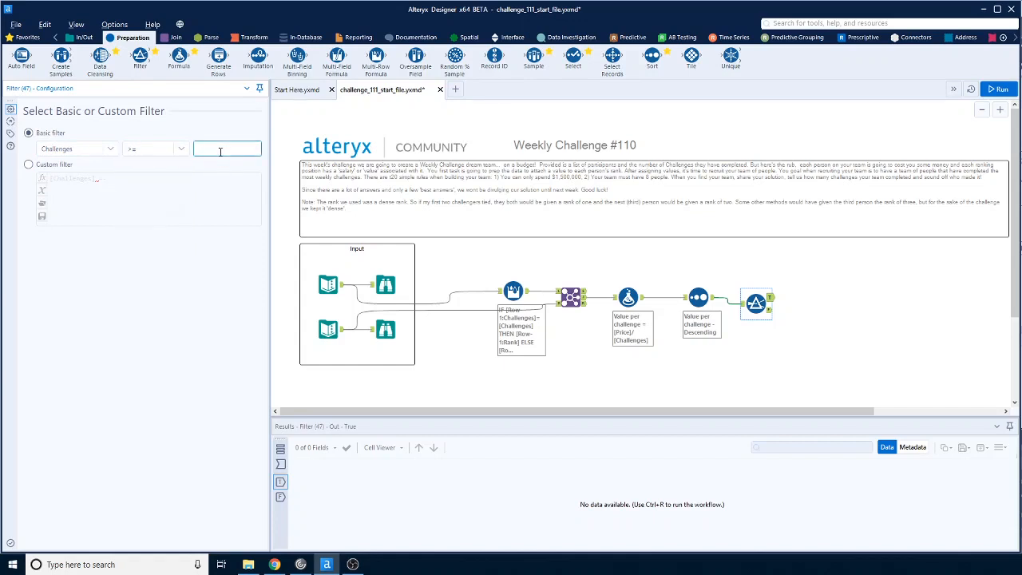
Step: Run the workflow and review the records in the Filter tool's True output
click(1000, 88)
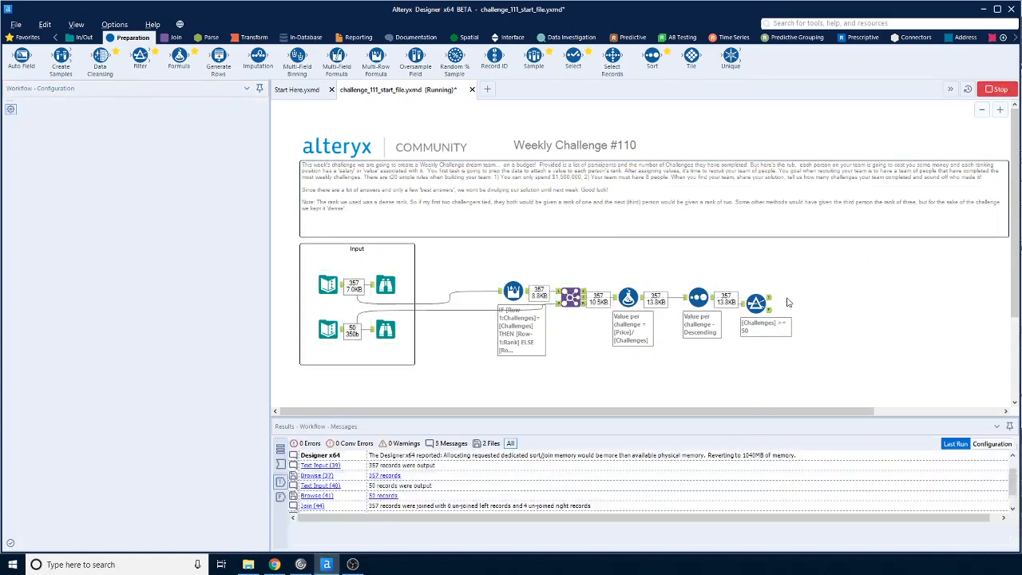
click(758, 301)
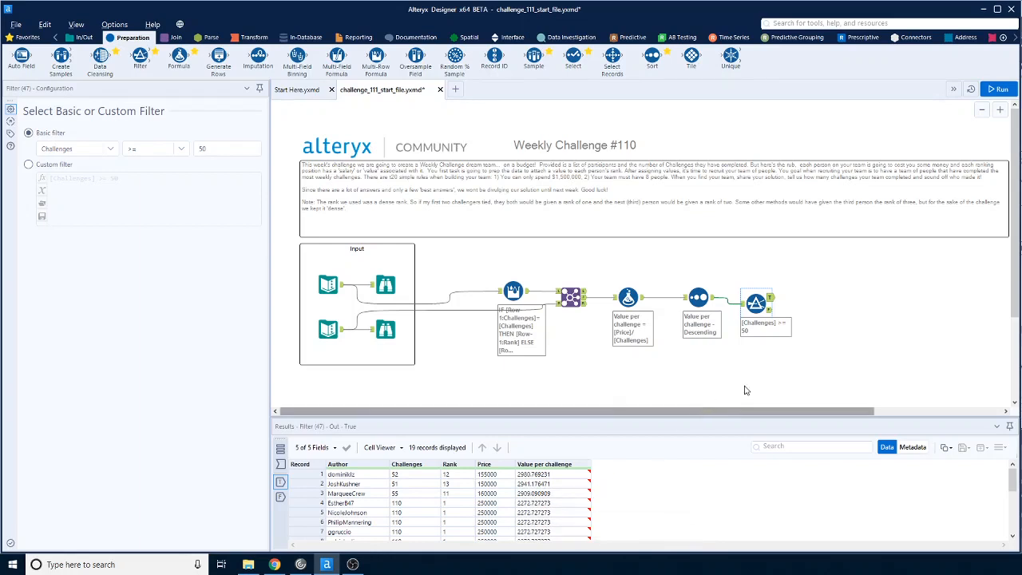
scroll(559, 514, down, 3)
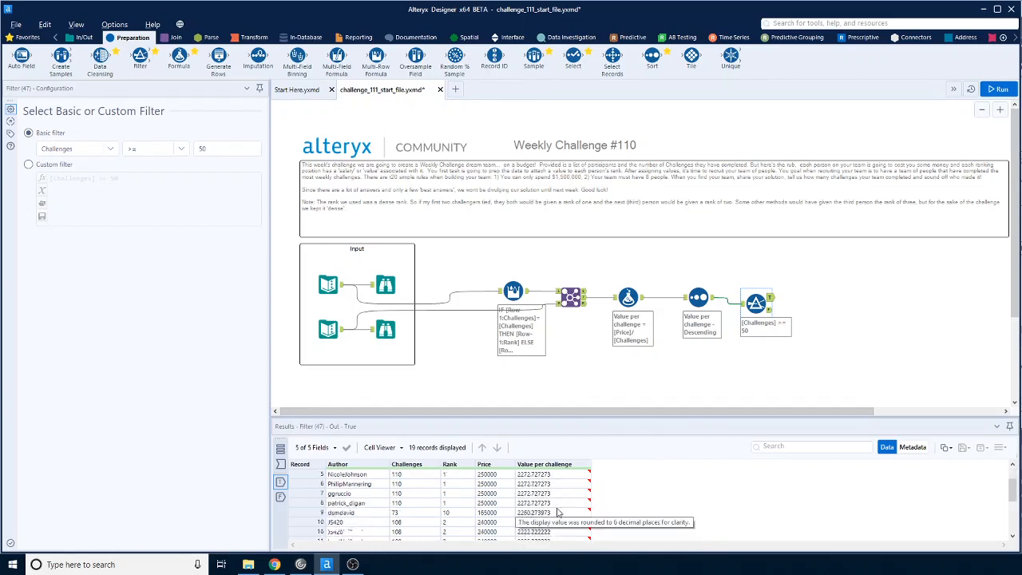
scroll(559, 513, up, 3)
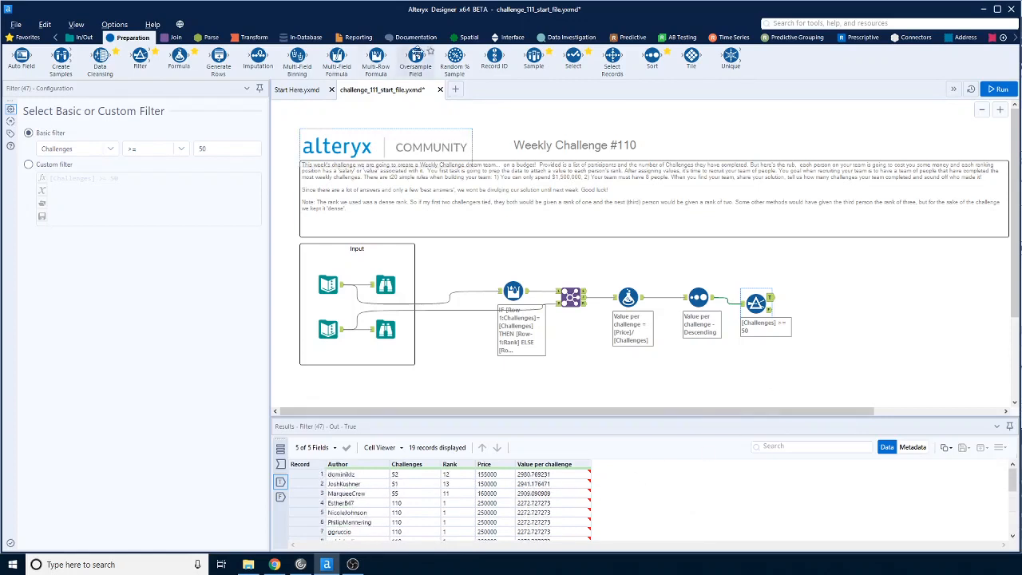
Step: Add a Sample tool to the Filter's True output and keep the first 8 rows
drag(533, 56, 819, 298)
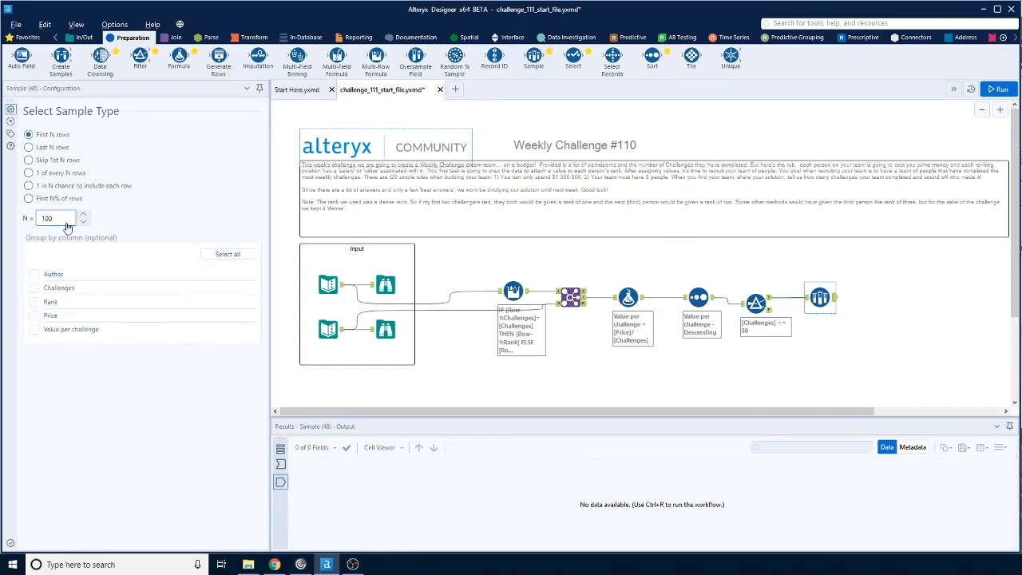
drag(63, 224, 35, 223)
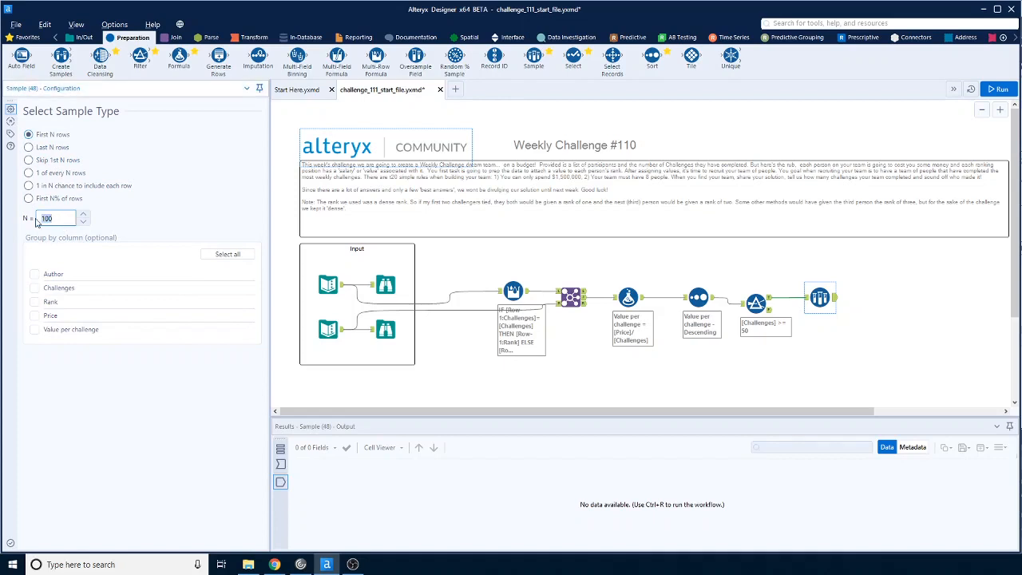
click(906, 341)
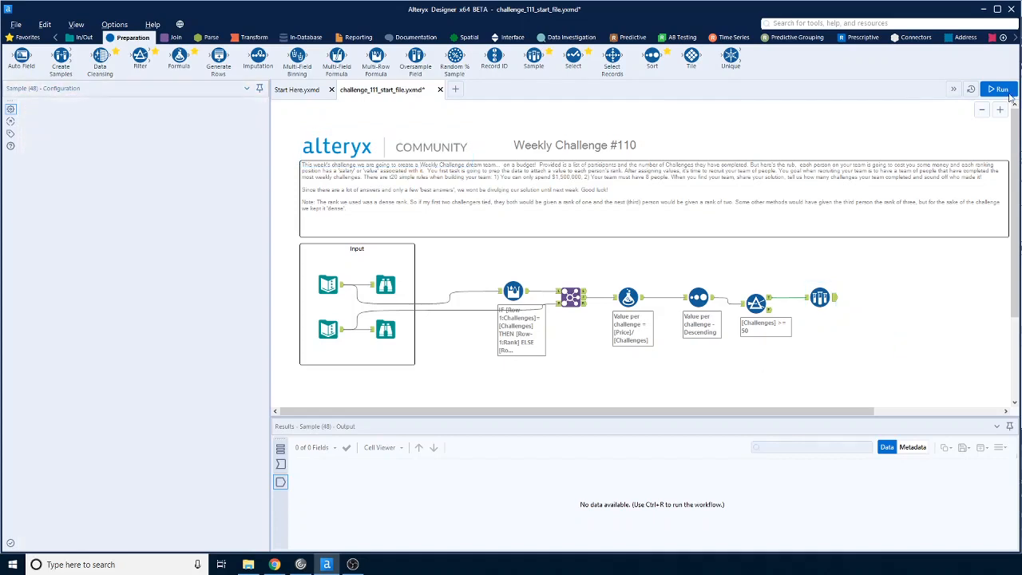
Step: Run the workflow and review the records in the Sample tool's output
key(ctrl+r)
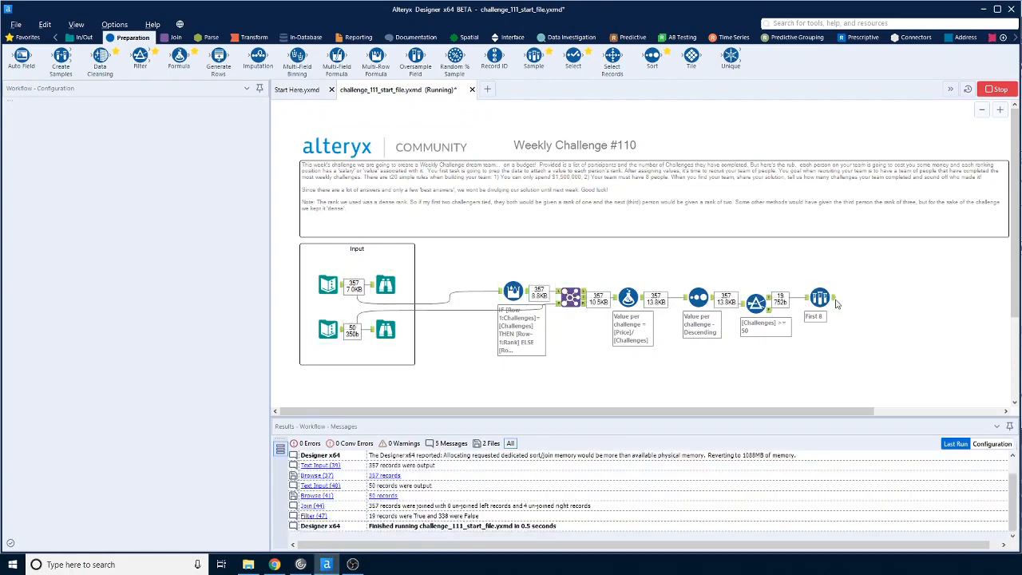
click(831, 297)
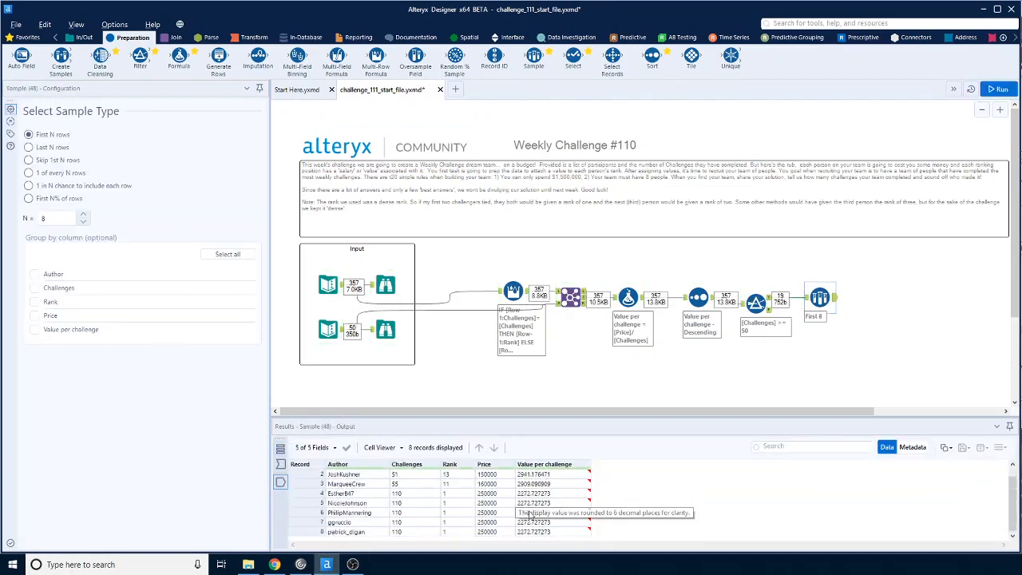
scroll(523, 511, up, 1)
scroll(517, 508, down, 1)
scroll(504, 500, up, 1)
scroll(502, 492, down, 1)
scroll(497, 480, up, 1)
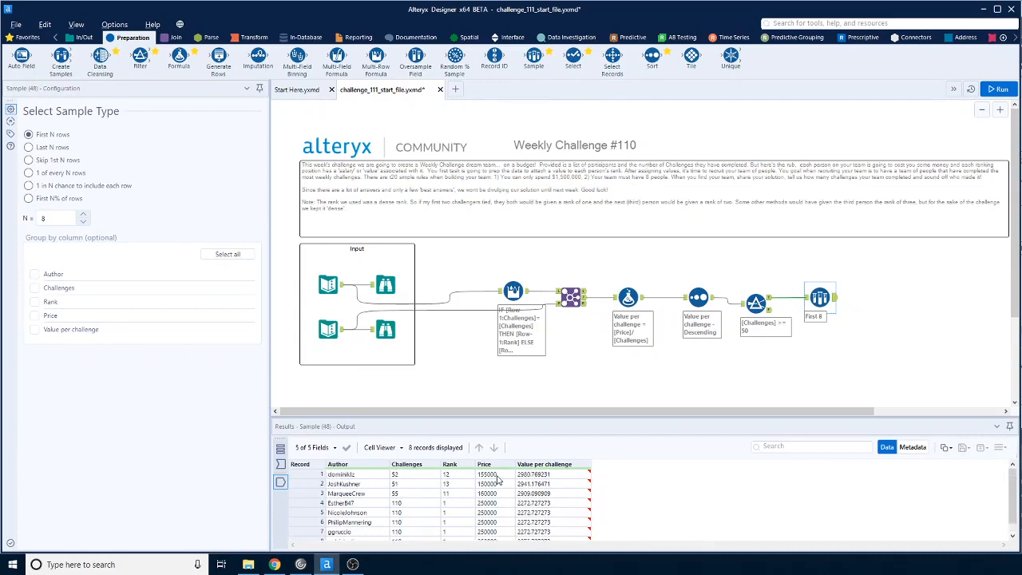
Step: Check the sampled team's prices against the $1,500,000 budget, highlighting the Price values of records 4 to 8 and records 1 to 3
scroll(499, 479, down, 1)
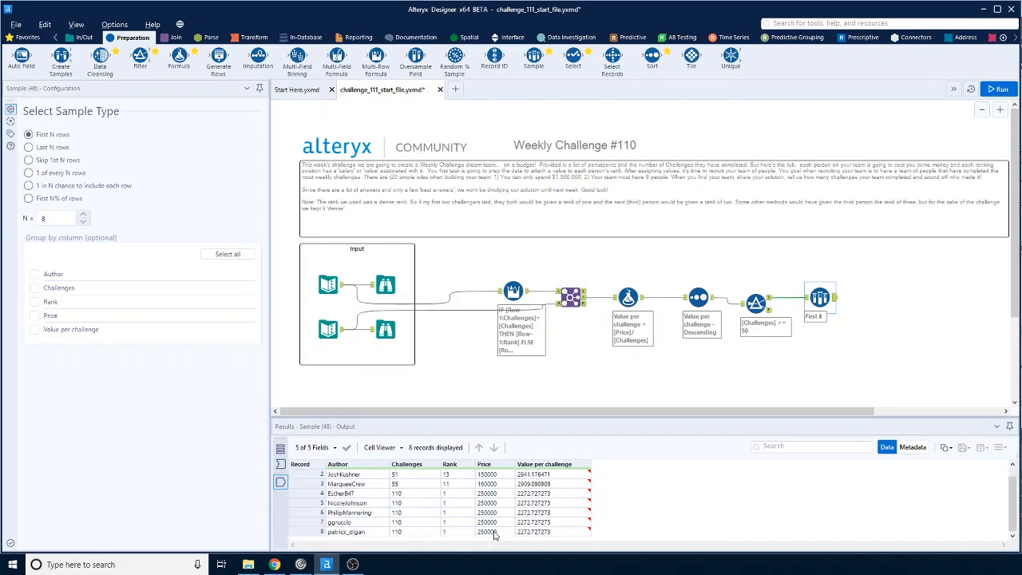
drag(494, 533, 495, 495)
scroll(495, 497, up, 1)
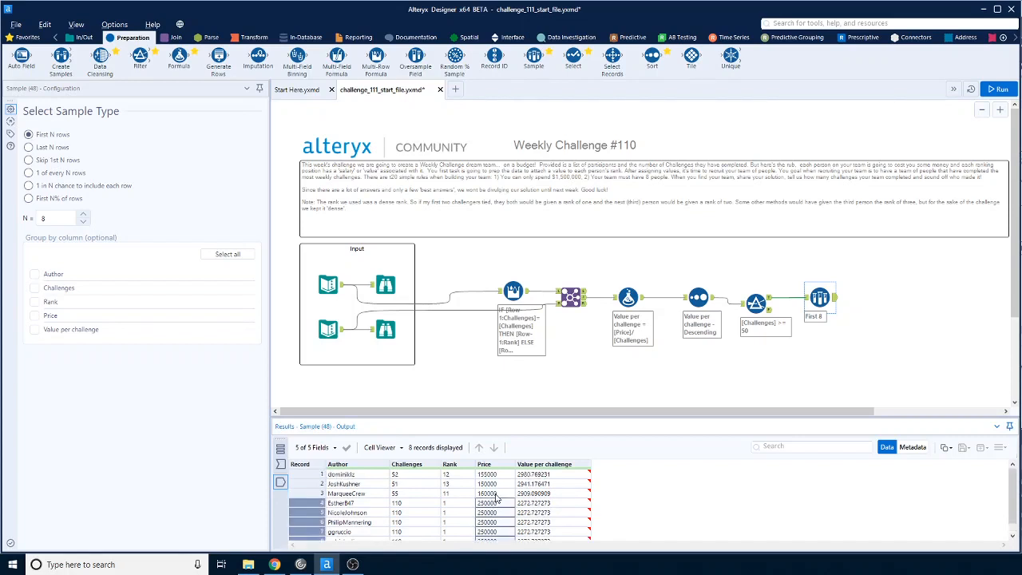
scroll(503, 497, down, 1)
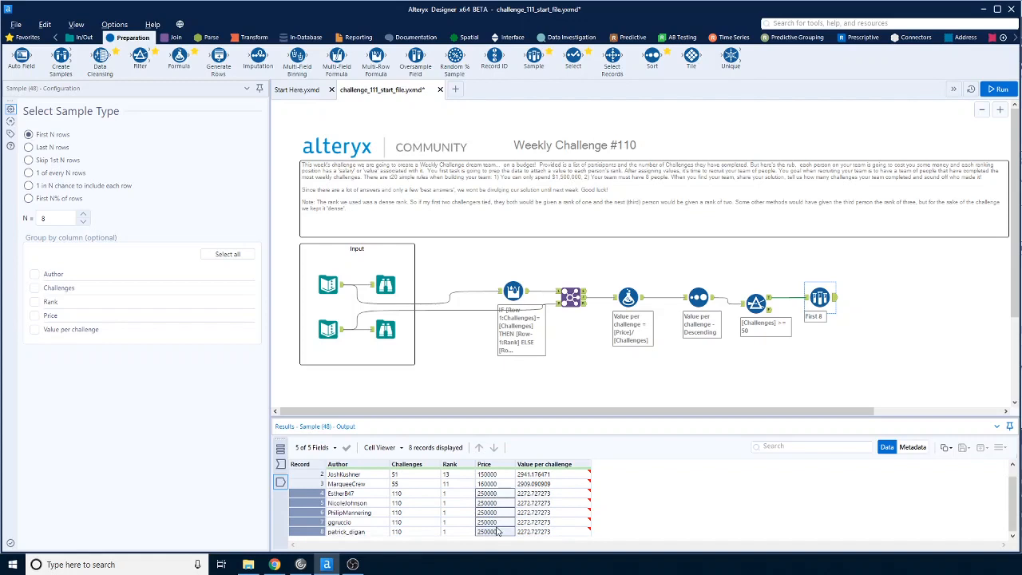
scroll(496, 534, up, 1)
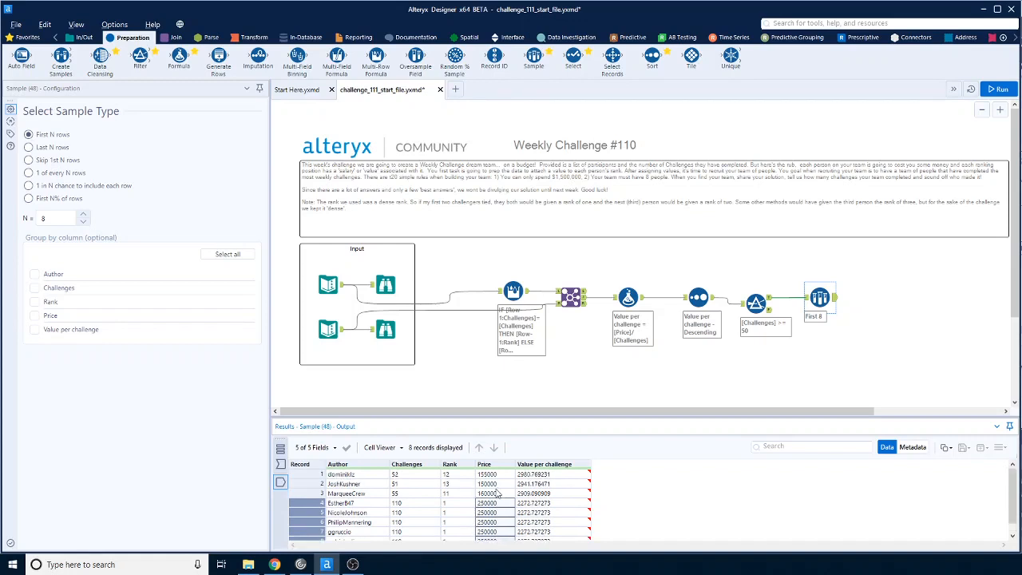
drag(496, 479, 496, 495)
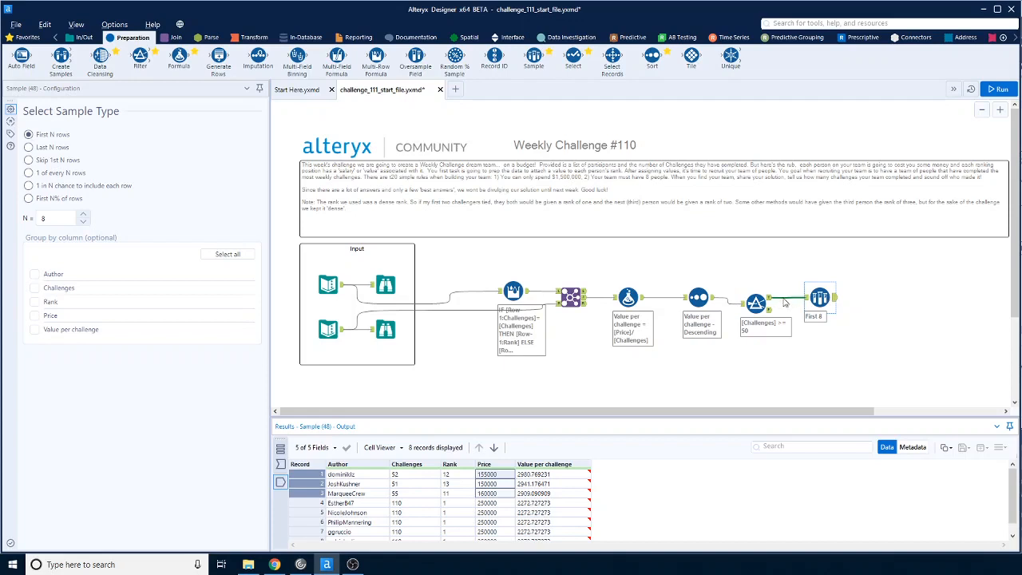
Step: Examine the challenges, prices and value per challenge of all records passing the Filter, and reopen the Sort tool's settings
click(757, 303)
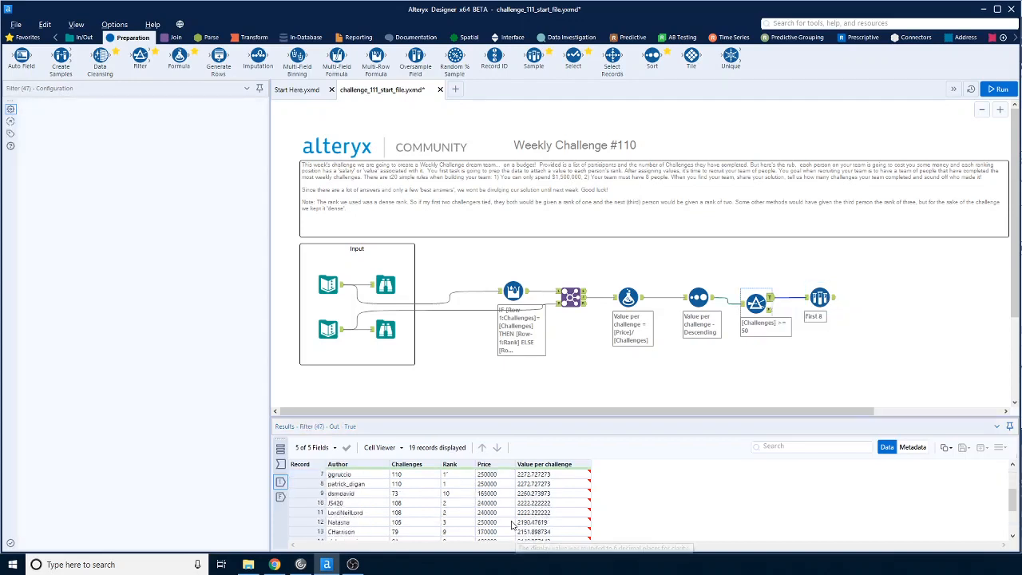
scroll(514, 524, down, 2)
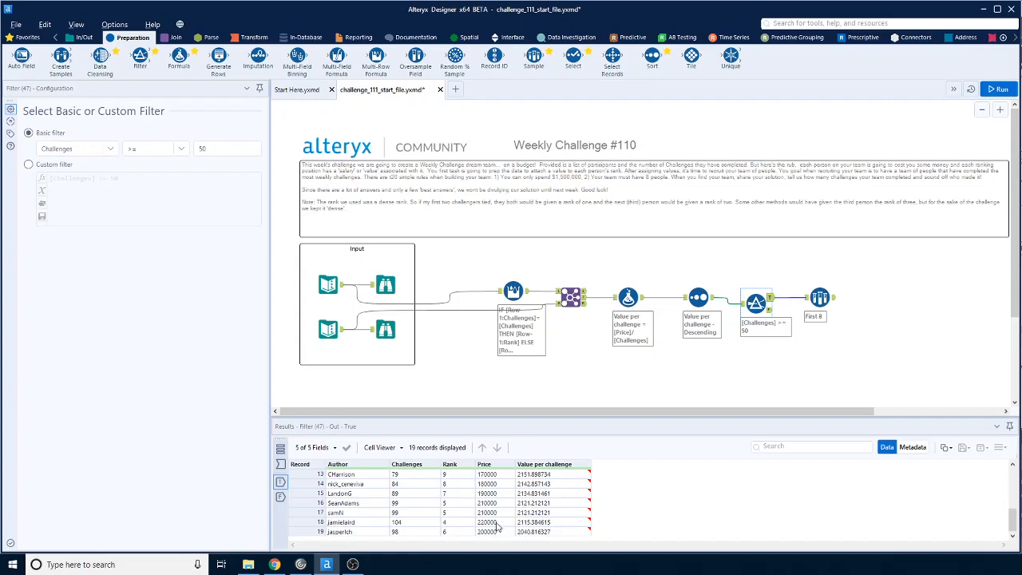
scroll(496, 524, up, 3)
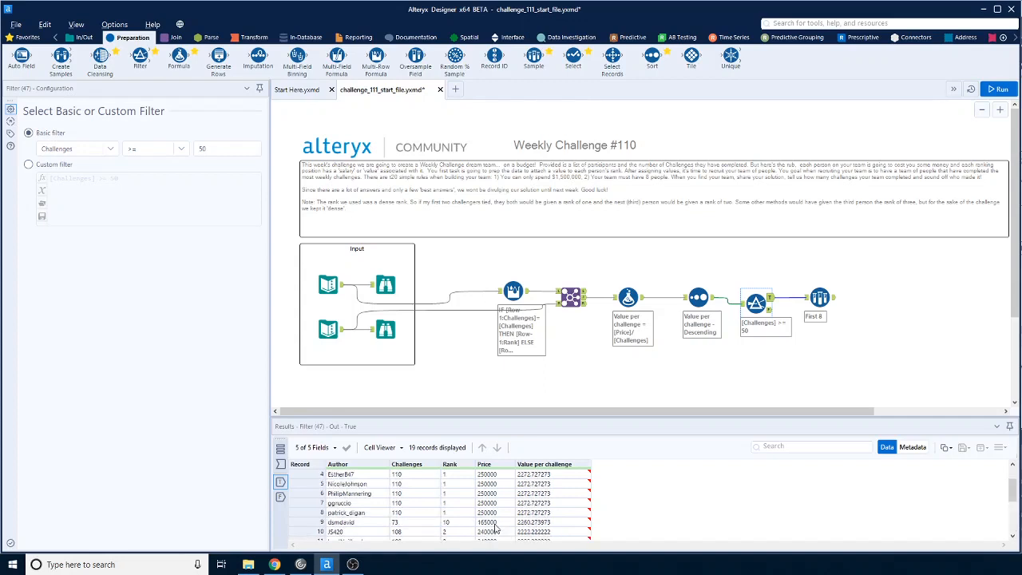
scroll(497, 527, up, 1)
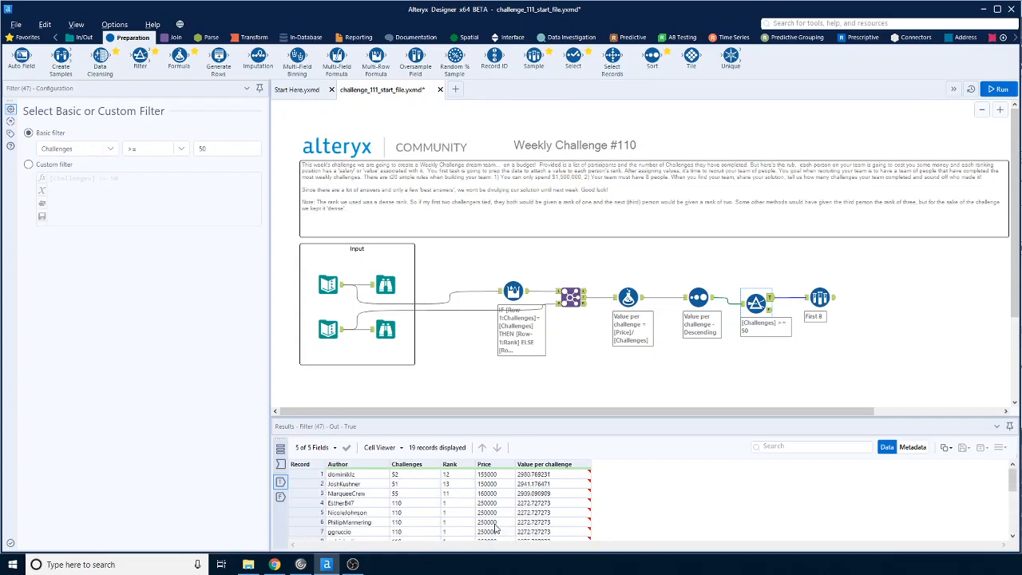
scroll(543, 521, down, 2)
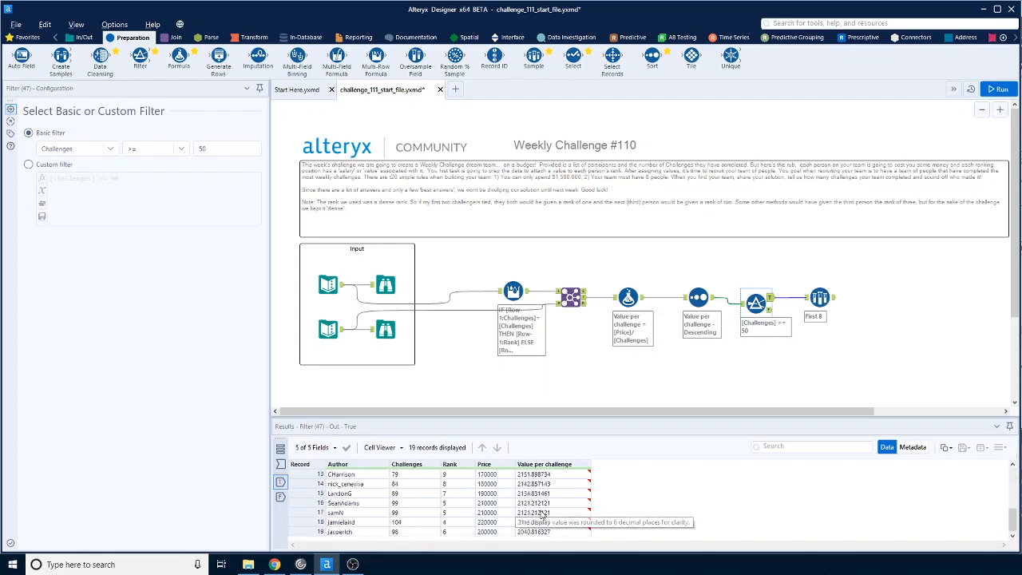
scroll(543, 521, up, 2)
scroll(543, 520, down, 1)
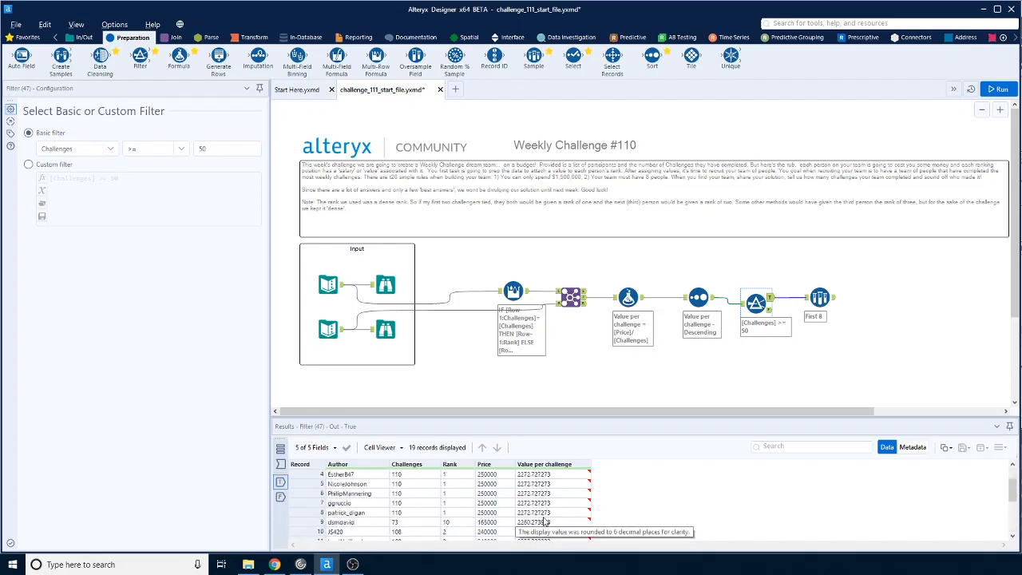
scroll(543, 521, up, 1)
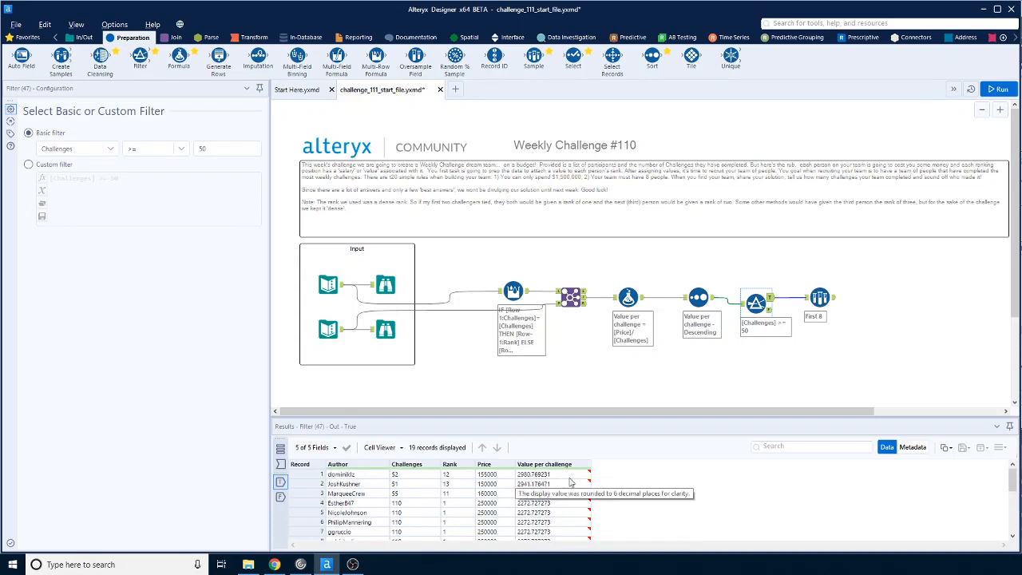
scroll(639, 490, down, 2)
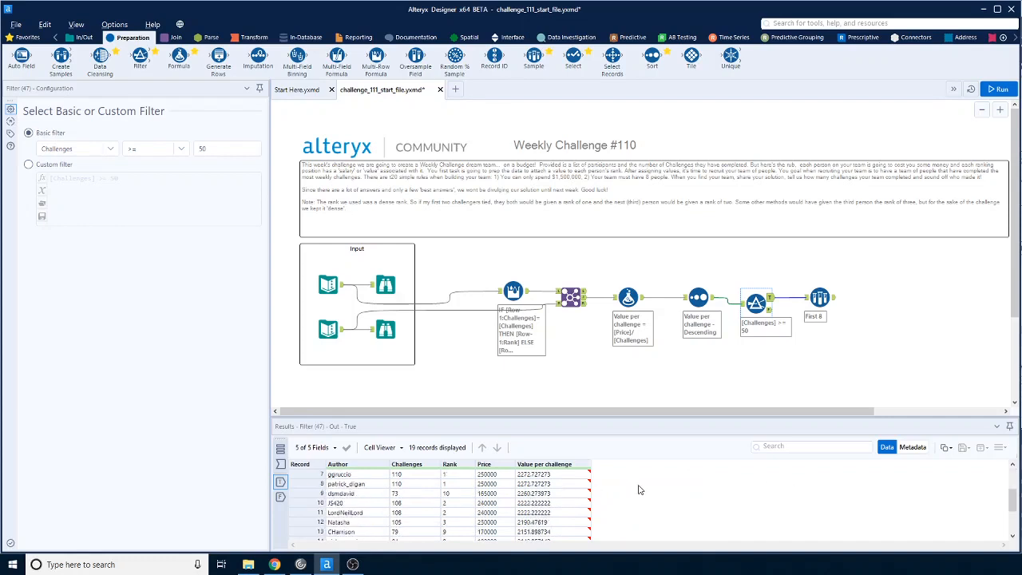
scroll(638, 489, down, 2)
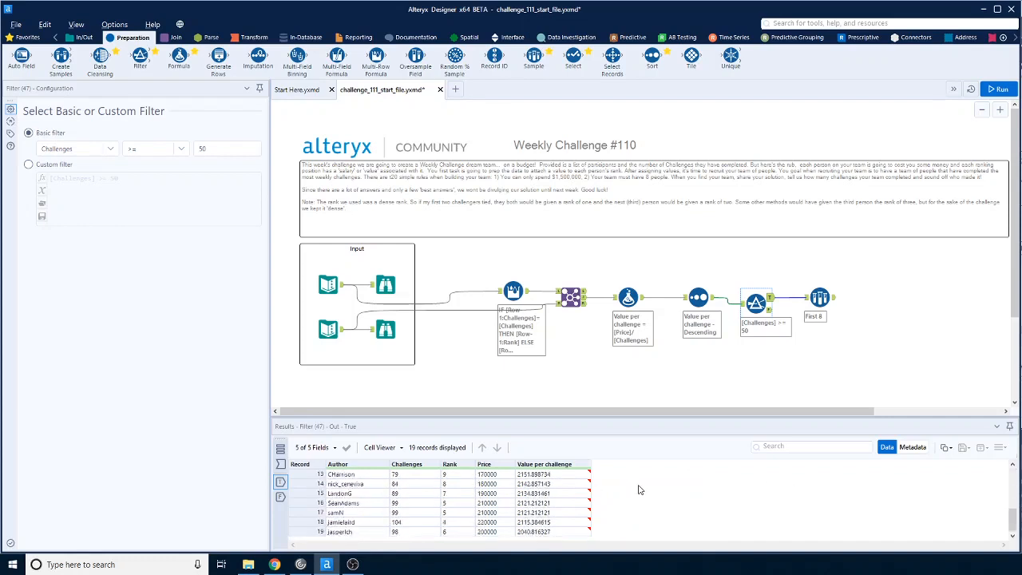
click(699, 297)
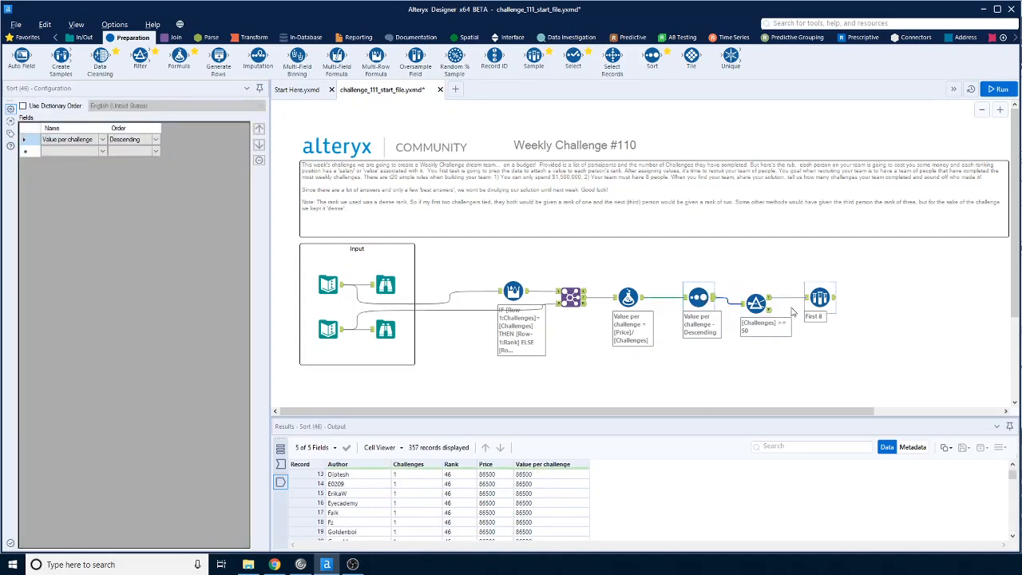
Step: Change the Sort tool's order for Value per challenge to Ascending and run the workflow
click(756, 302)
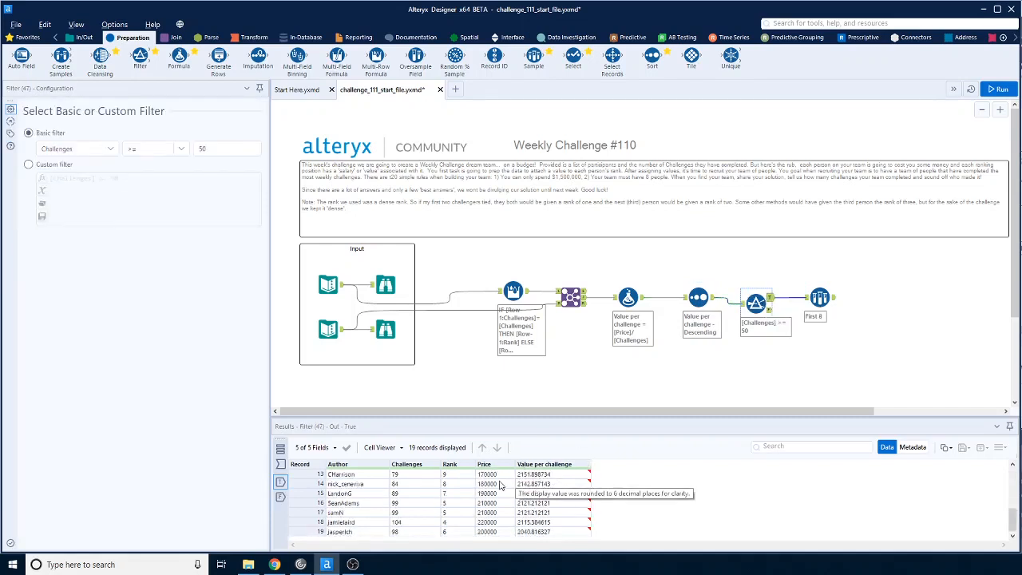
click(700, 300)
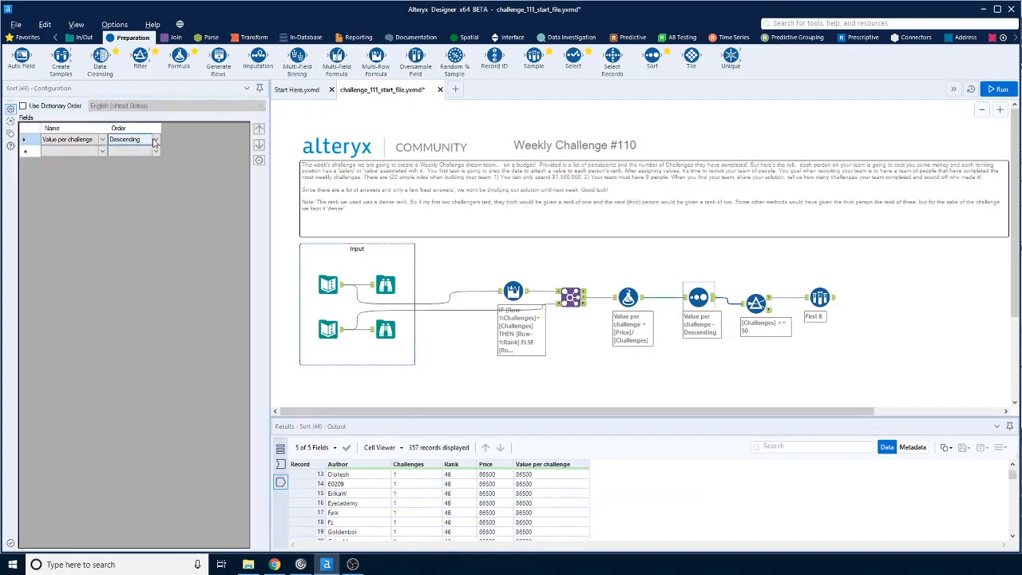
click(155, 142)
click(136, 150)
click(906, 347)
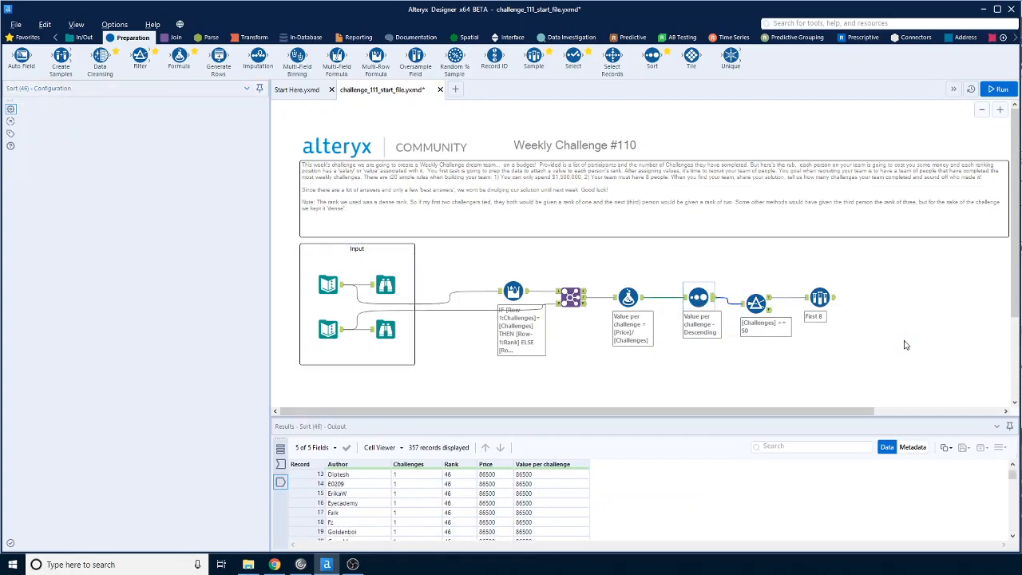
key(ctrl+r)
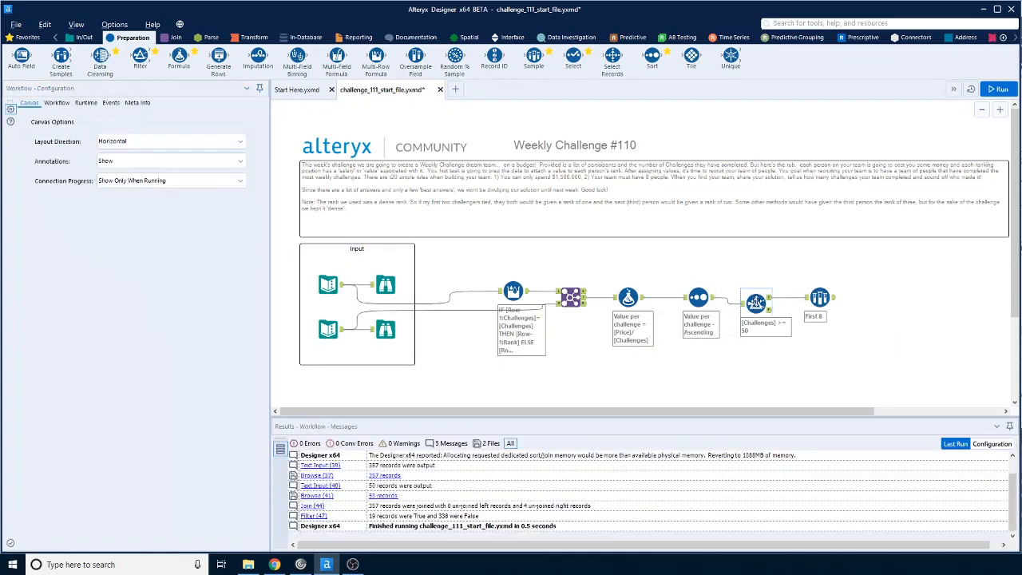
click(1000, 90)
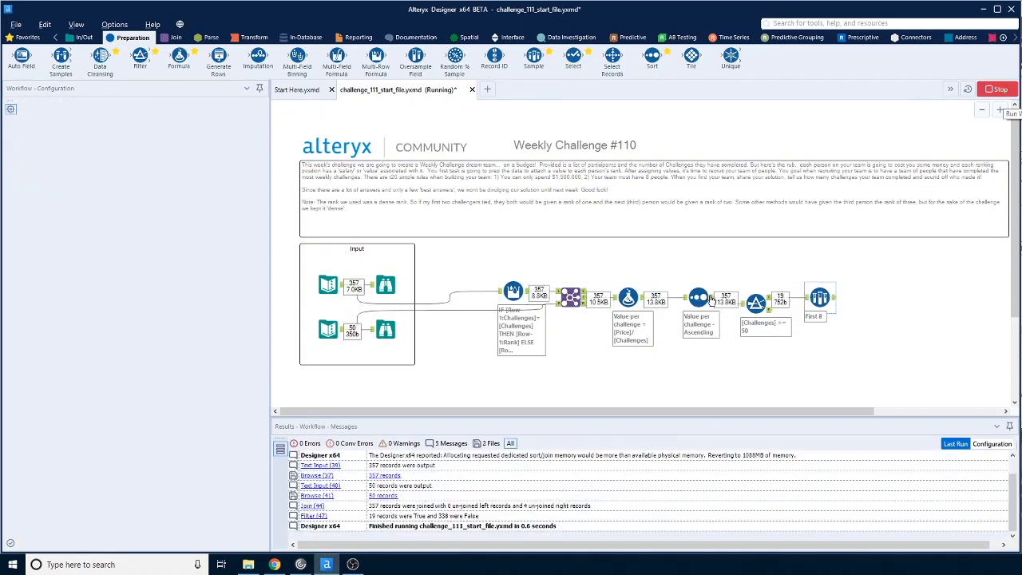
Step: Examine the challenges, prices and value per challenge in the re-sorted Sort output and the Filter's True output
click(702, 299)
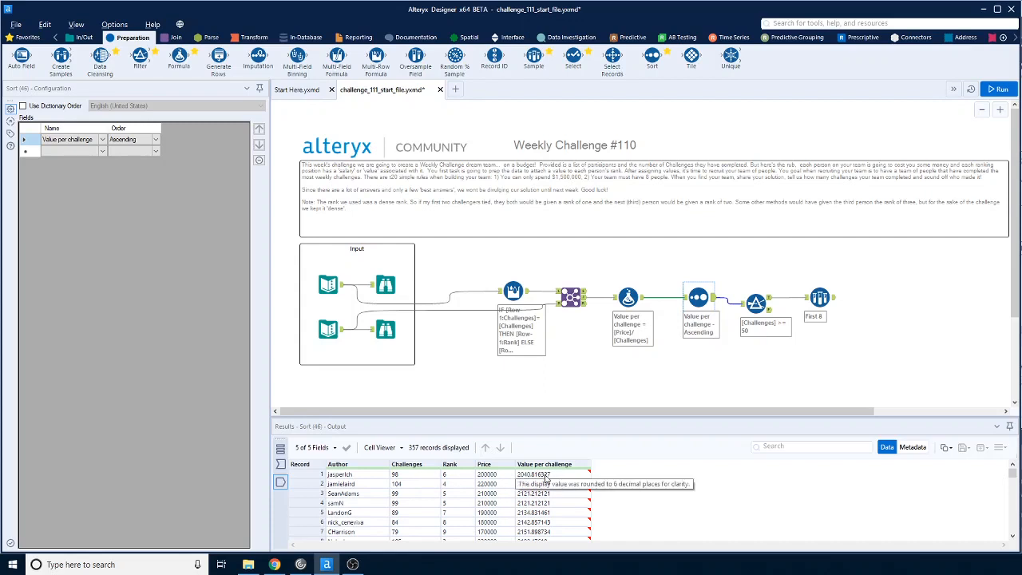
click(757, 303)
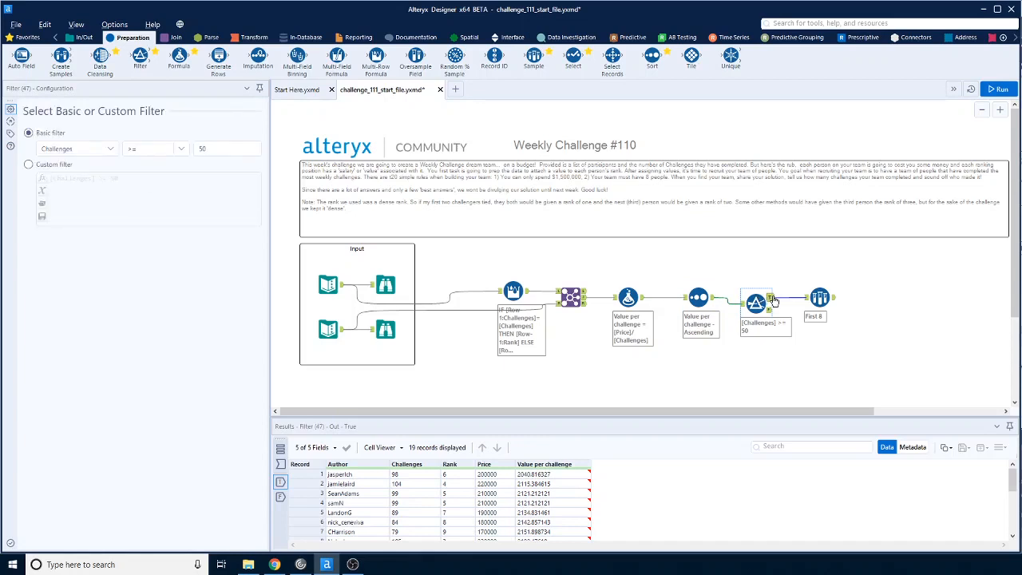
scroll(773, 300, down, 1)
scroll(747, 294, up, 1)
click(711, 302)
click(755, 303)
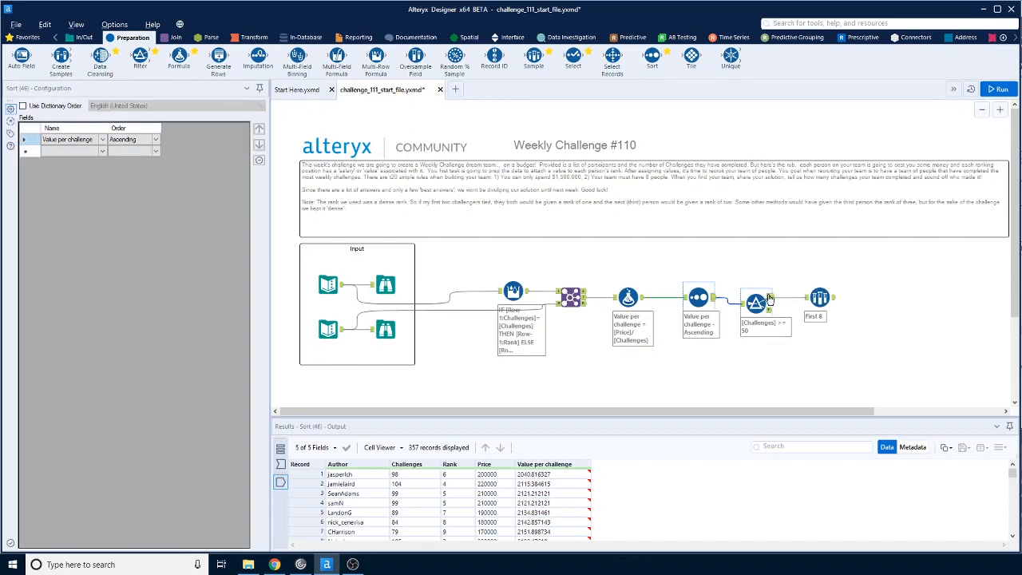
scroll(501, 518, down, 2)
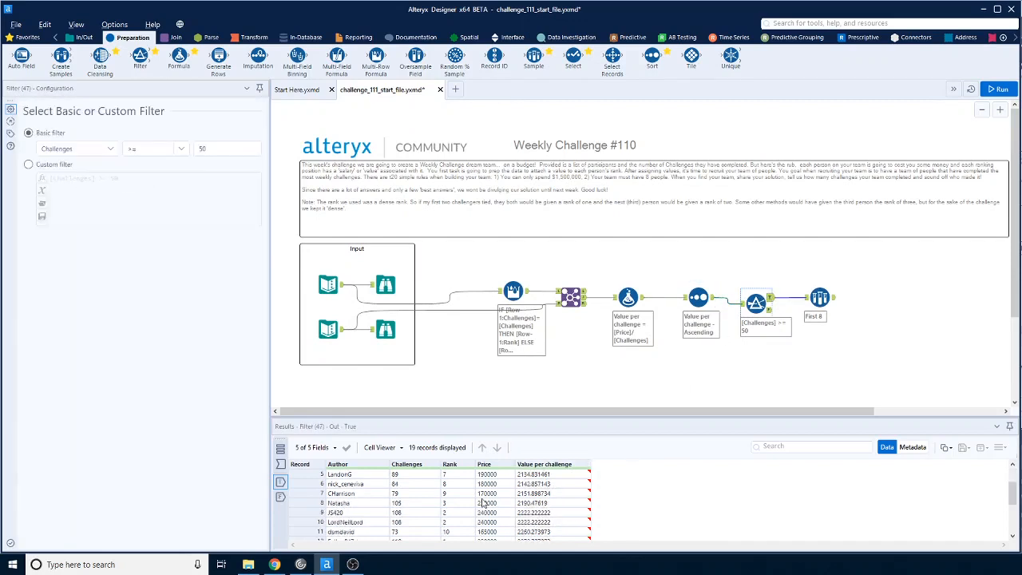
scroll(483, 501, up, 2)
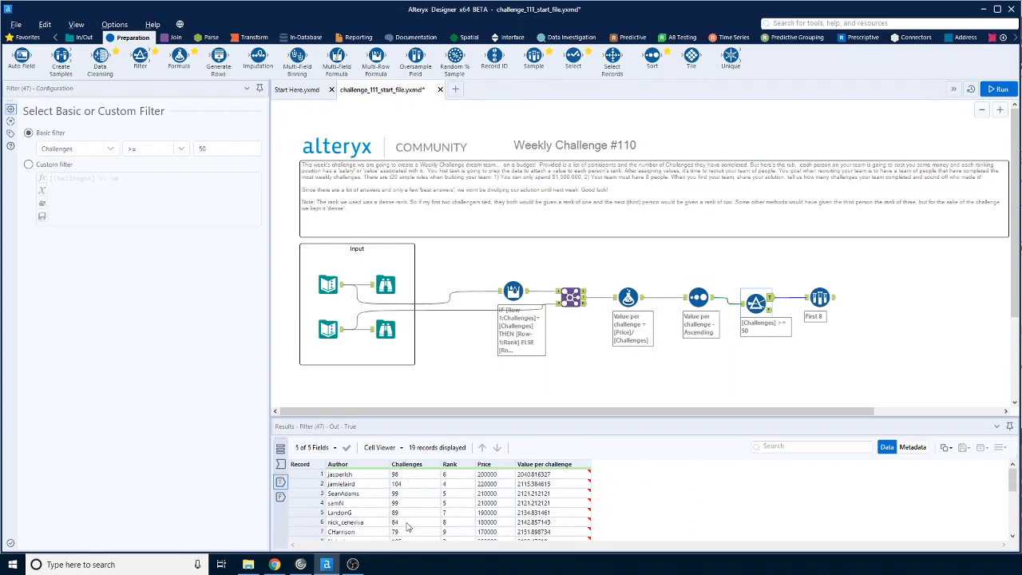
Step: Review the eight records in the Sample tool's output, including their prices and challenge counts
click(830, 301)
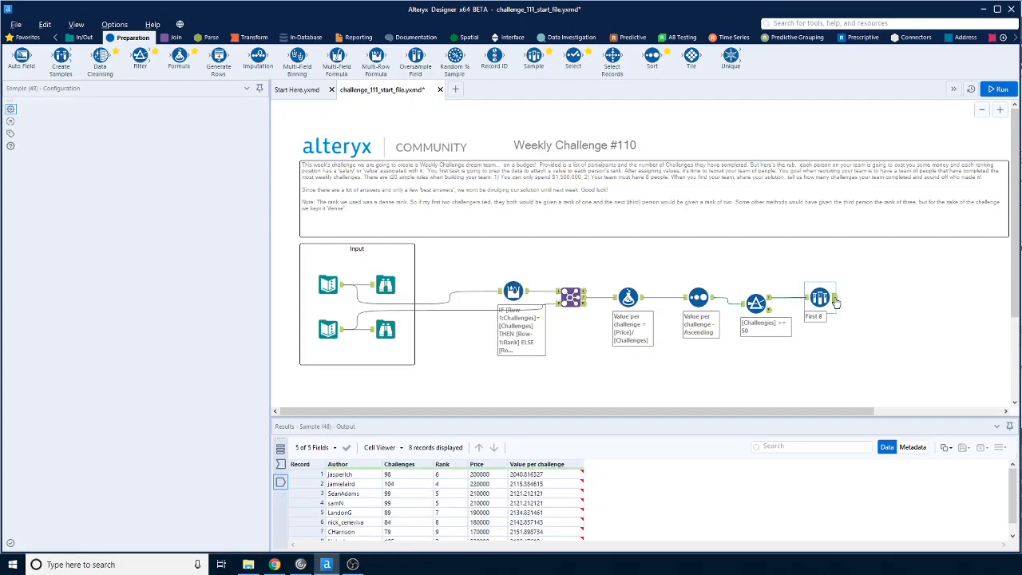
scroll(490, 492, down, 1)
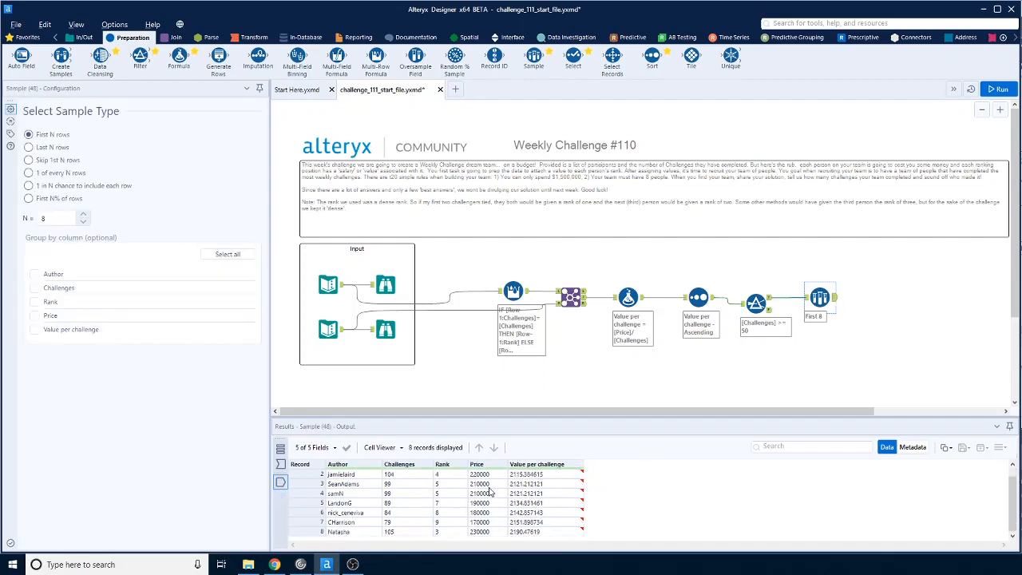
scroll(490, 493, up, 1)
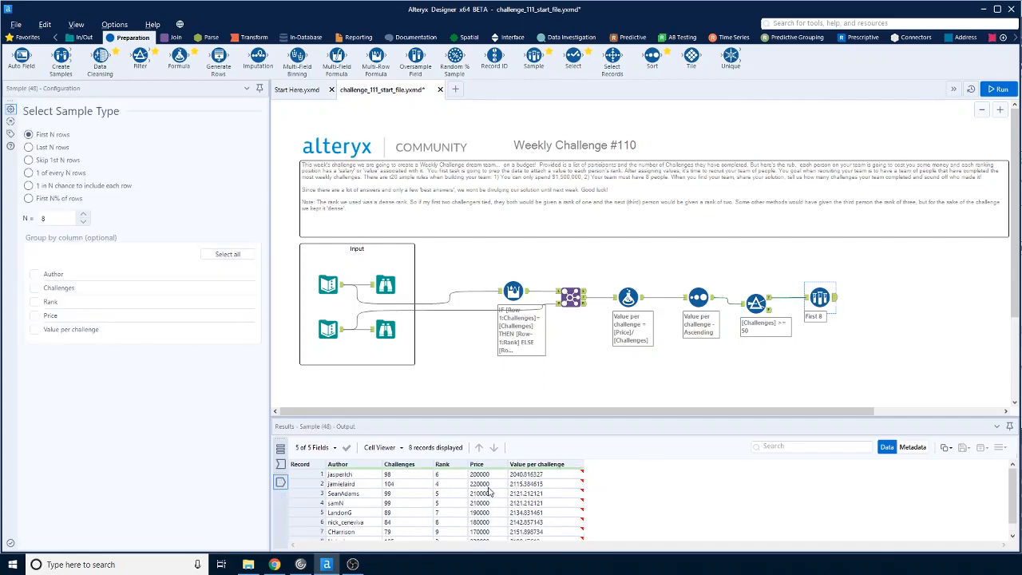
Step: Add a Summarize tool after the Sample tool that sums the Price and Challenges fields
click(254, 38)
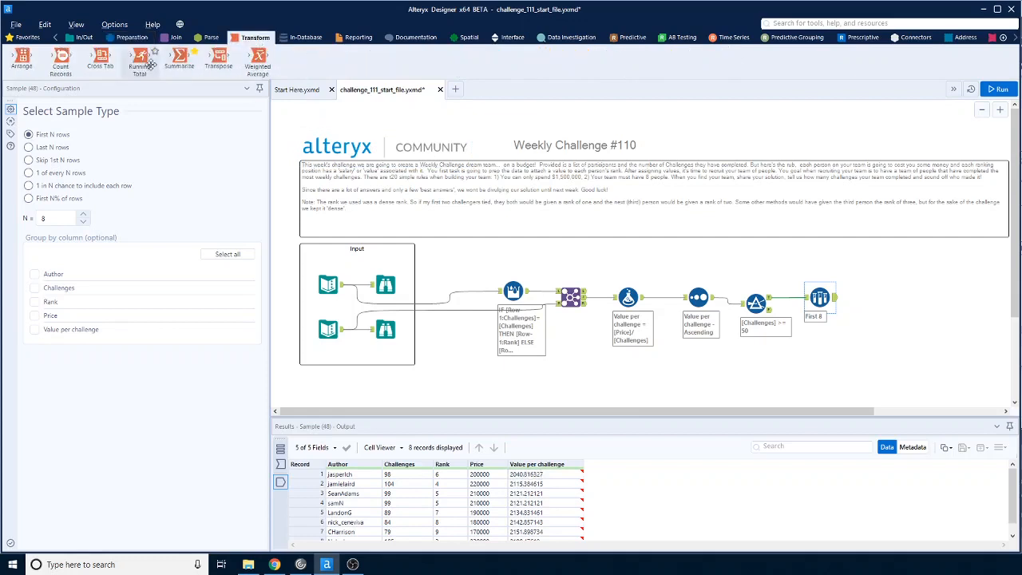
drag(178, 58, 867, 298)
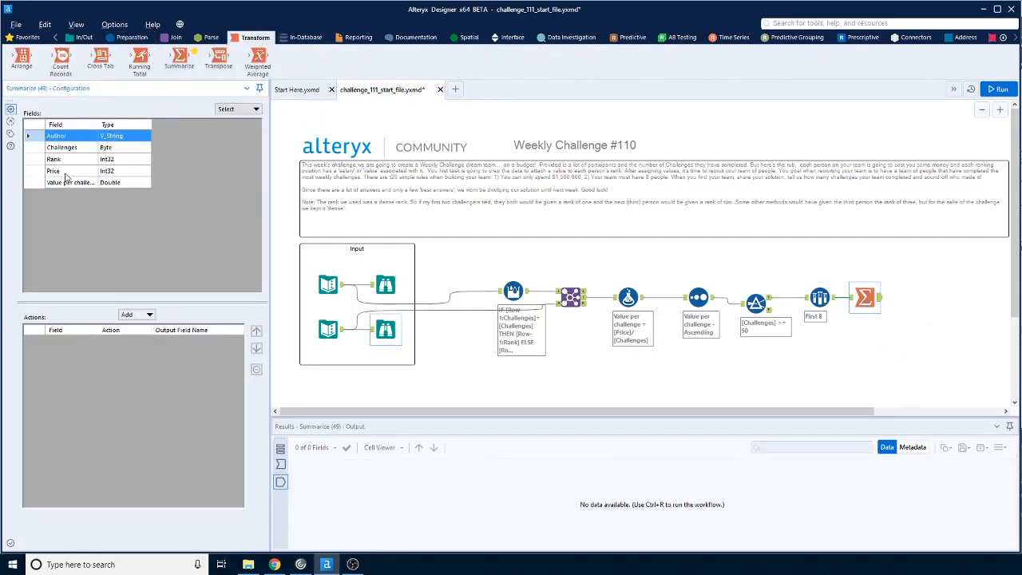
click(64, 171)
click(138, 315)
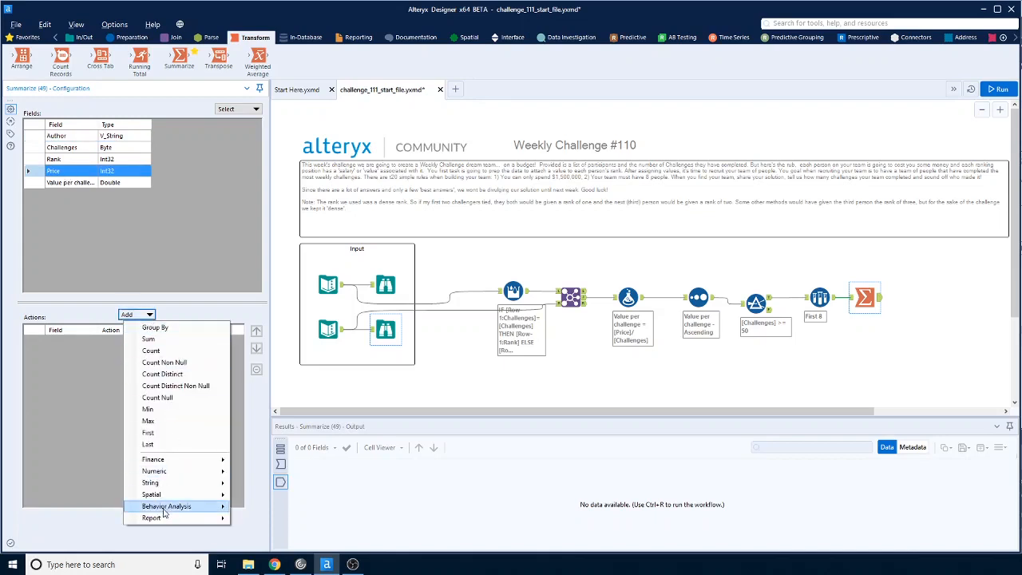
click(156, 341)
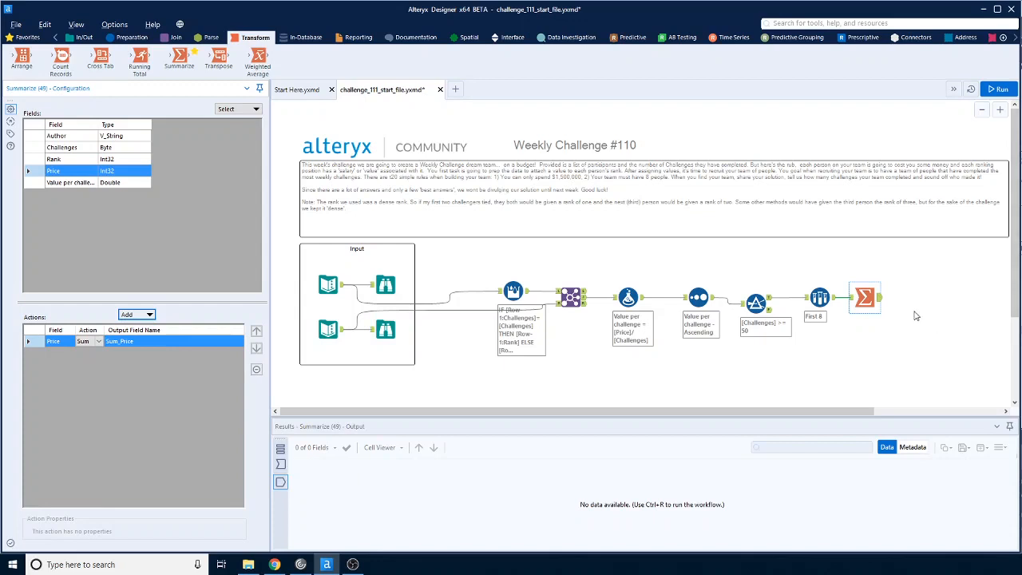
click(76, 147)
click(140, 315)
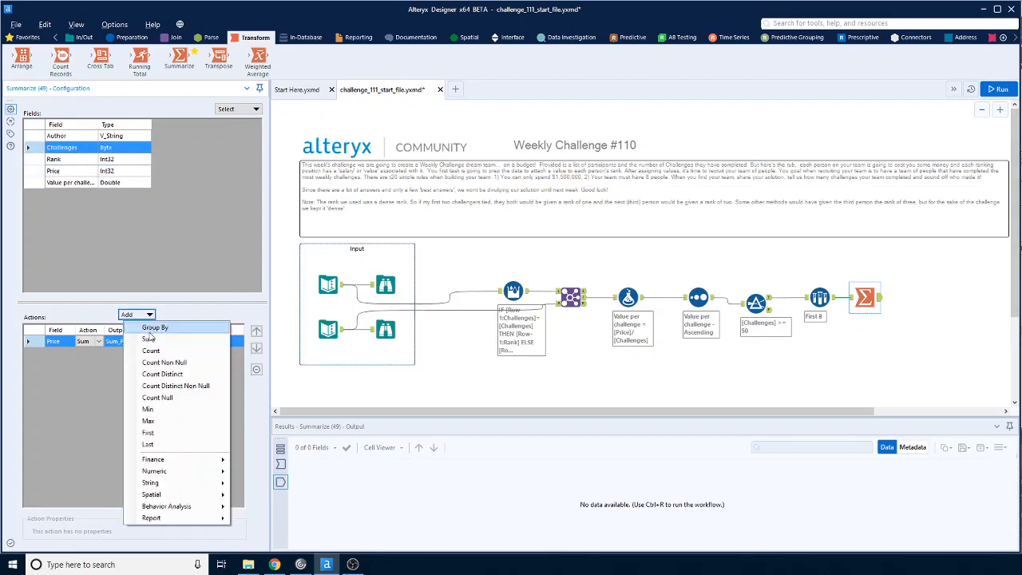
click(142, 341)
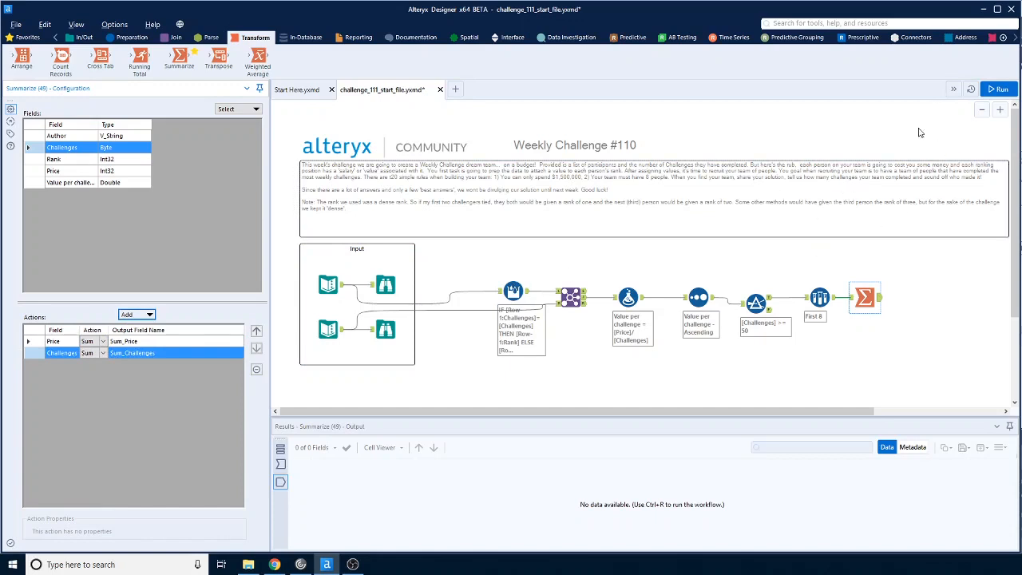
Step: Run the workflow and check the team's total price and total challenges in the Summarize output
click(1000, 91)
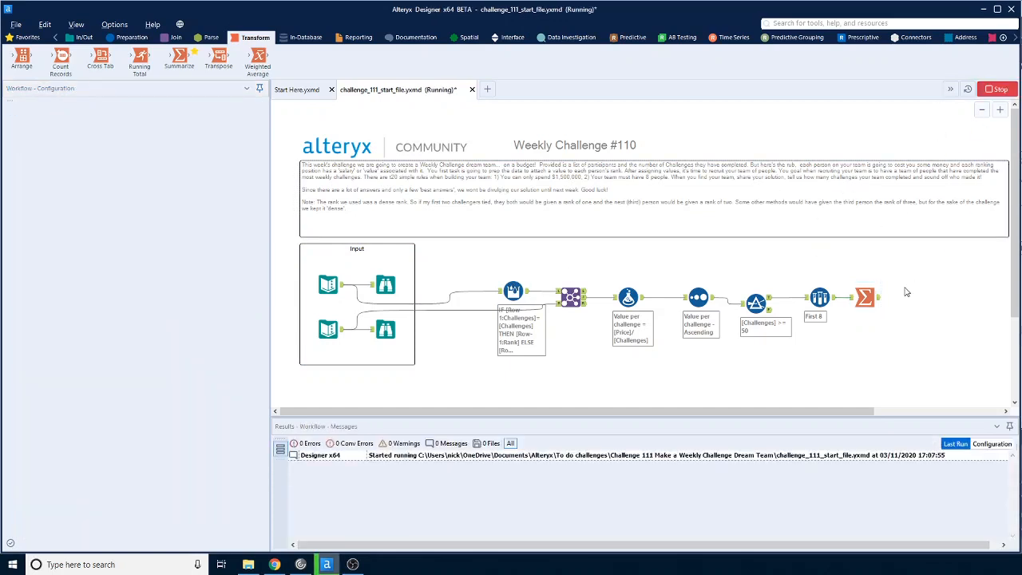
click(875, 299)
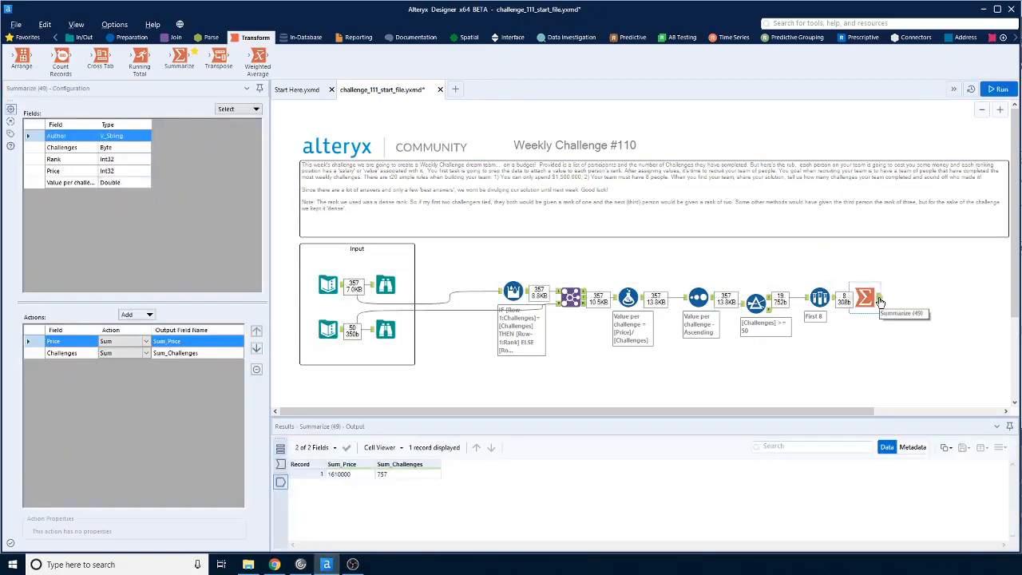
click(341, 477)
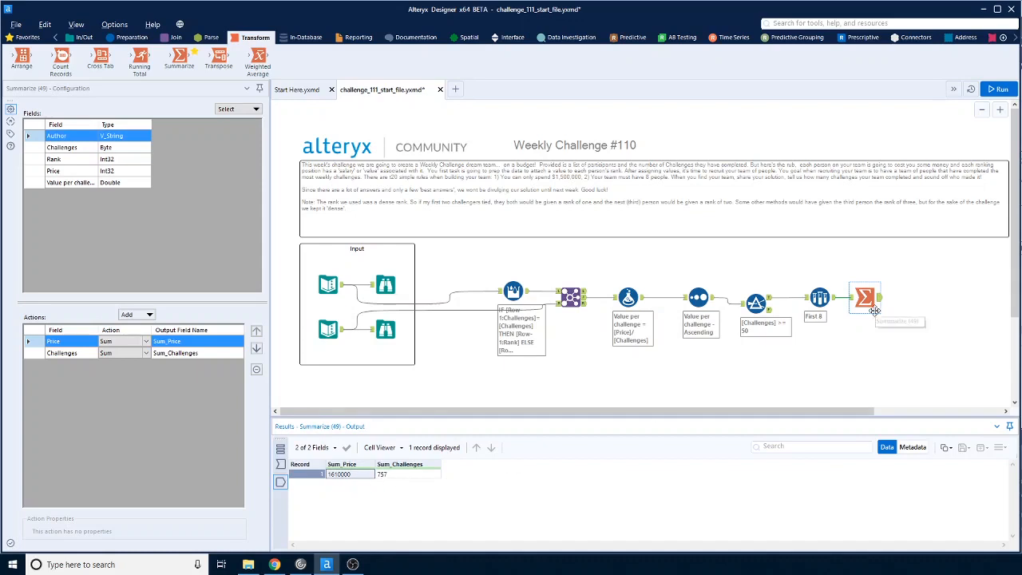
Step: Compare the sampled team's prices with the price and value per challenge of all records passing the Filter
click(831, 301)
scroll(490, 523, down, 1)
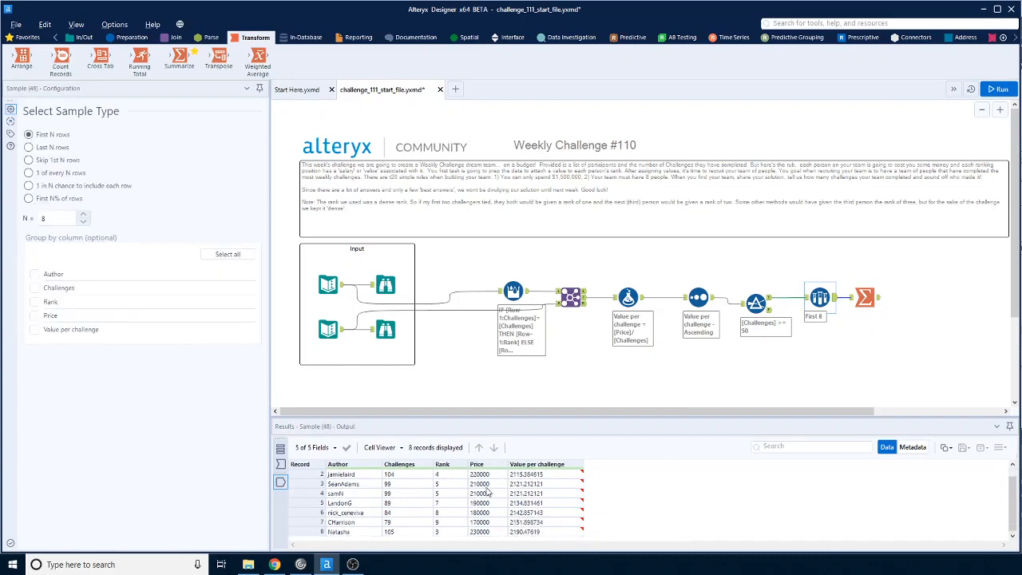
scroll(490, 501, up, 1)
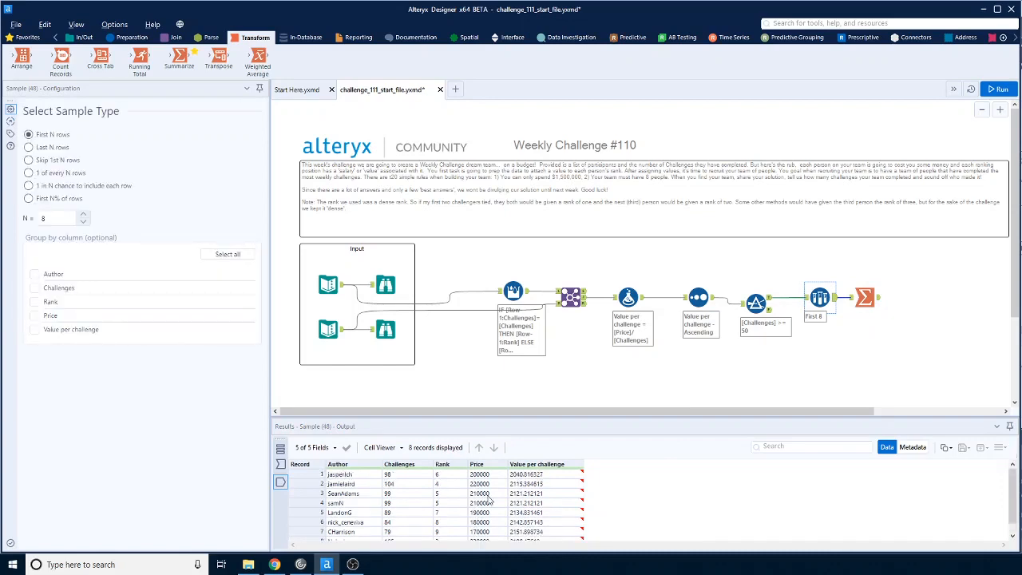
click(771, 302)
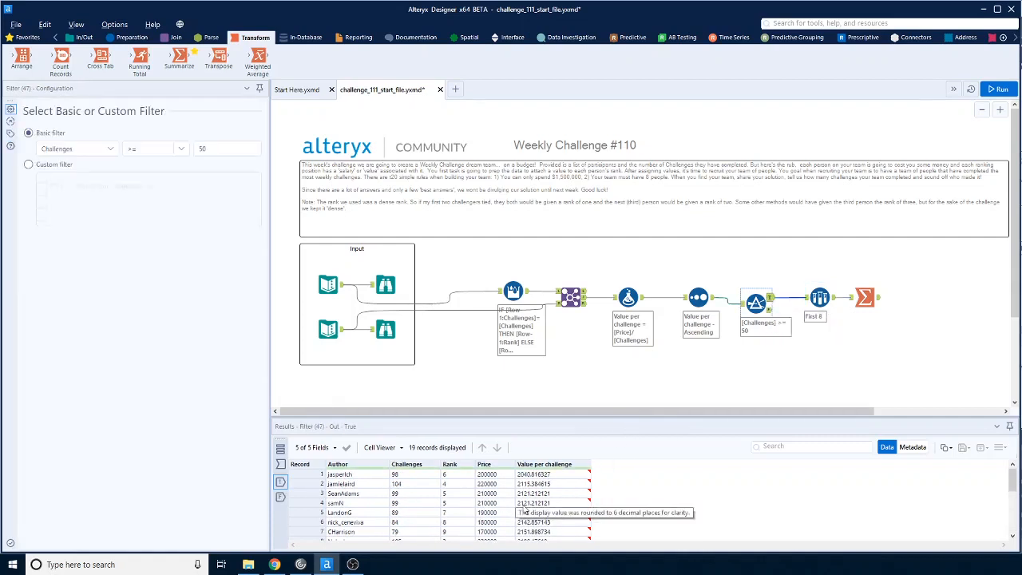
scroll(556, 480, down, 1)
scroll(556, 481, down, 2)
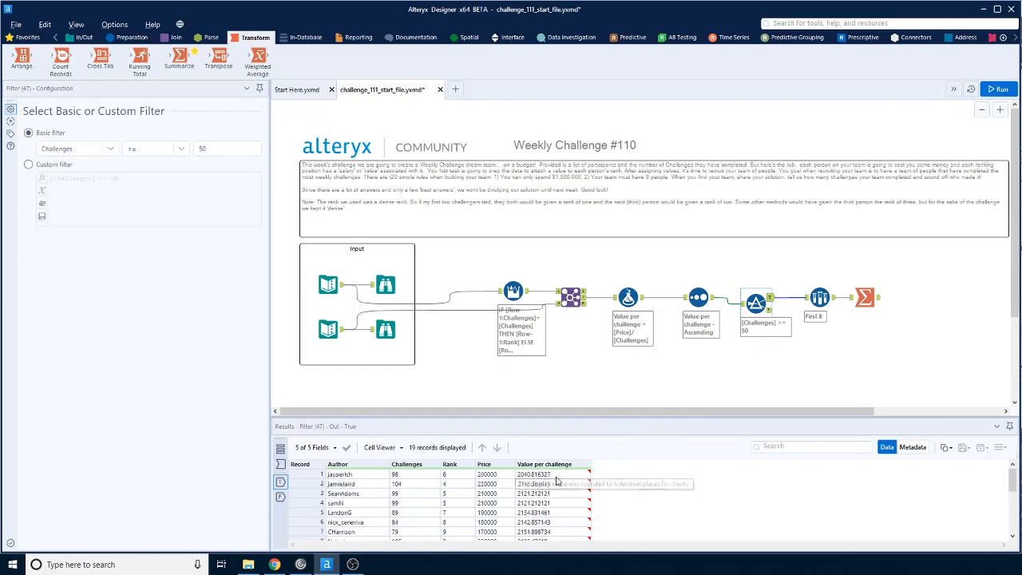
scroll(556, 483, down, 2)
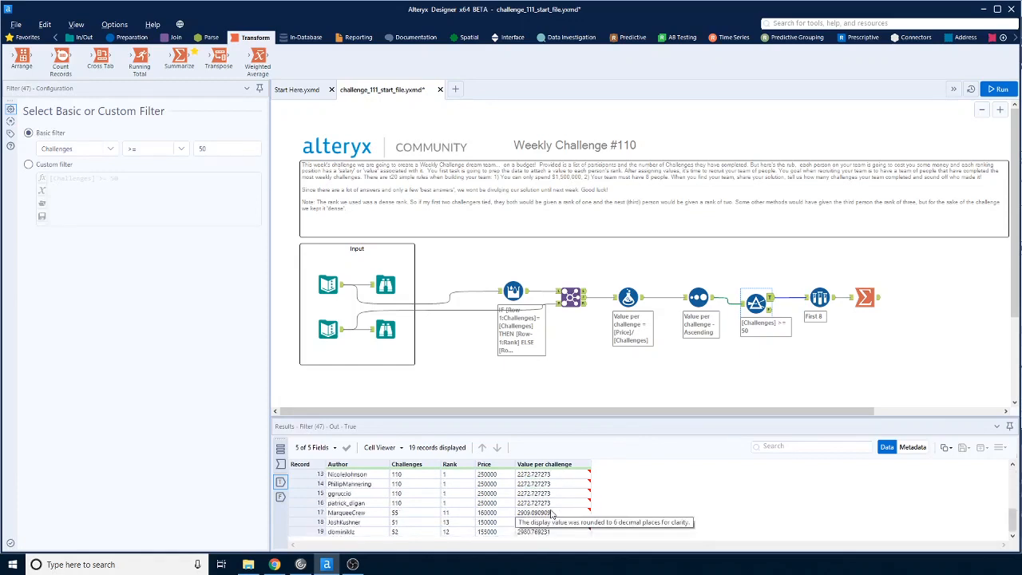
scroll(549, 513, up, 5)
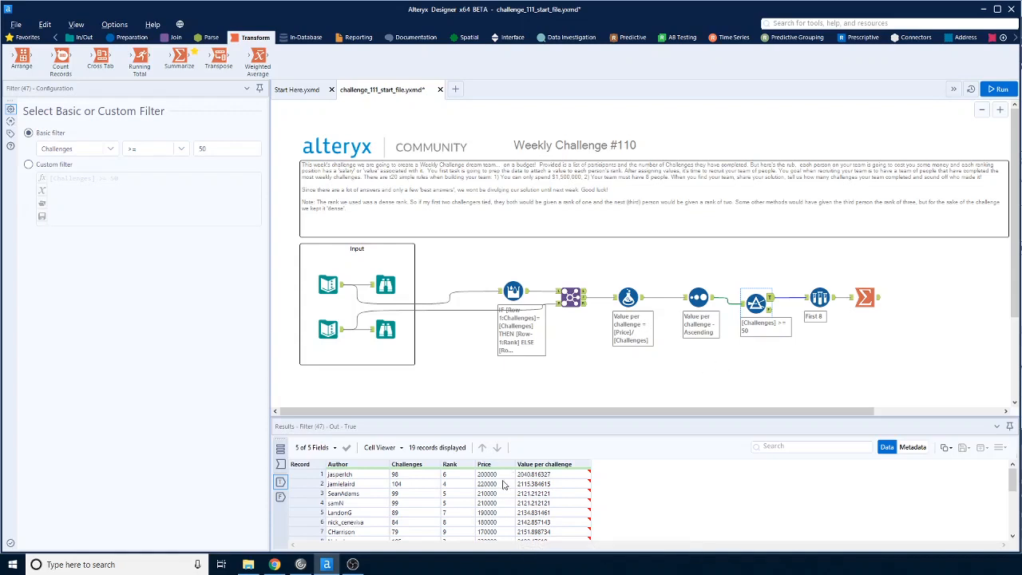
scroll(502, 484, down, 2)
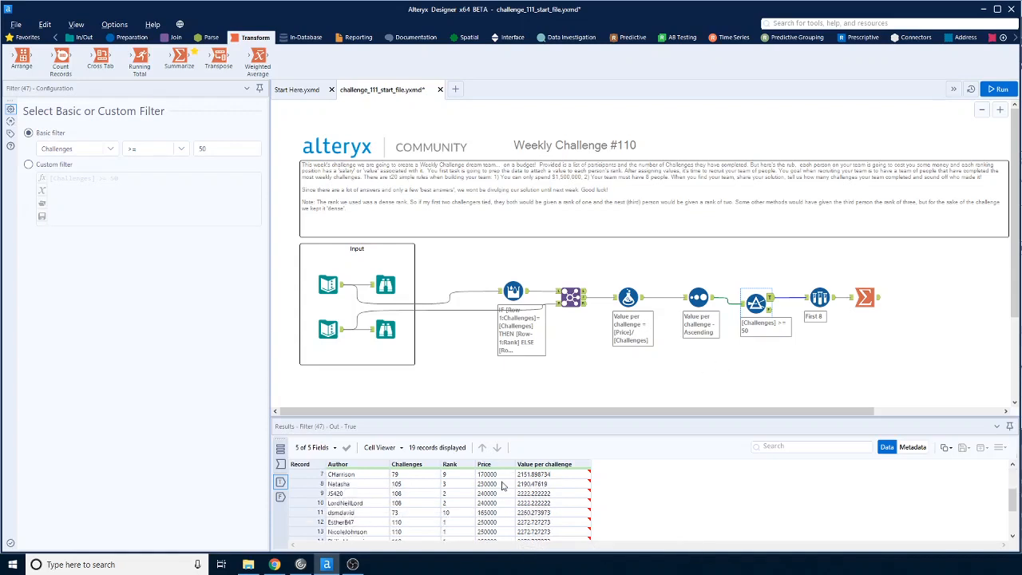
scroll(502, 485, up, 2)
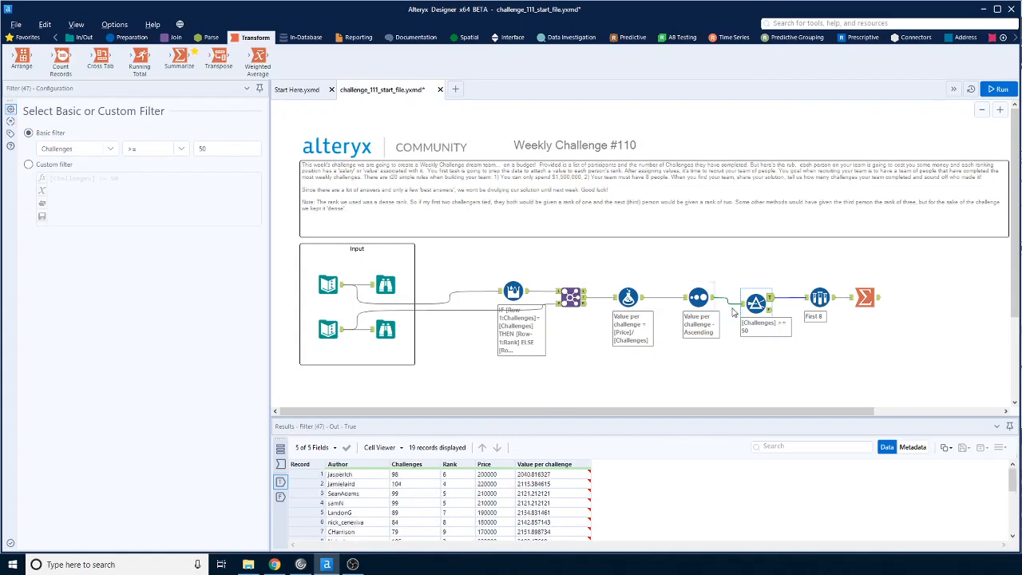
Step: Replace the Filter tool with a direct connection from Sort to Sample, and rerun the workflow to recheck the Summarize totals
key(Delete)
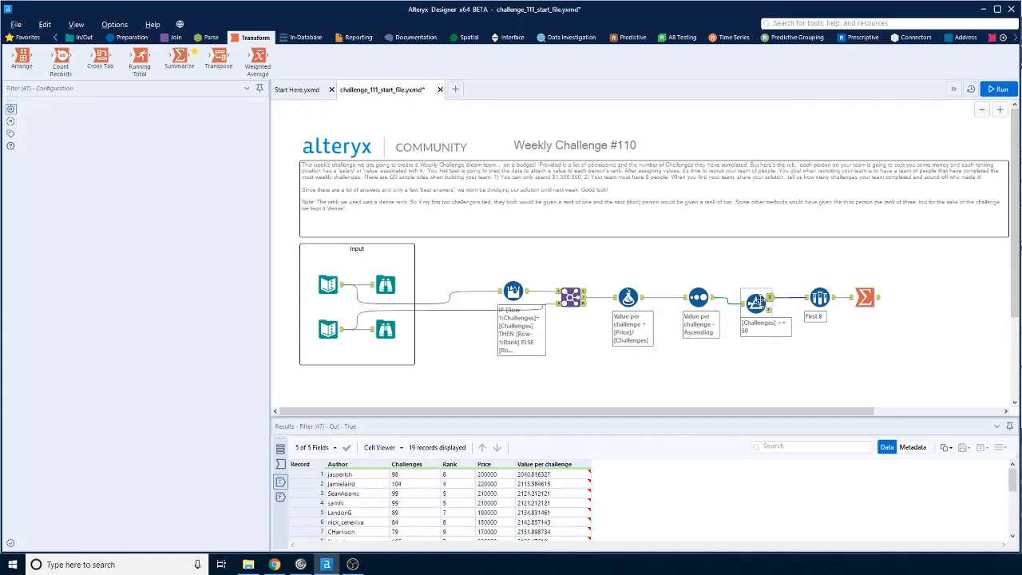
drag(715, 298, 808, 298)
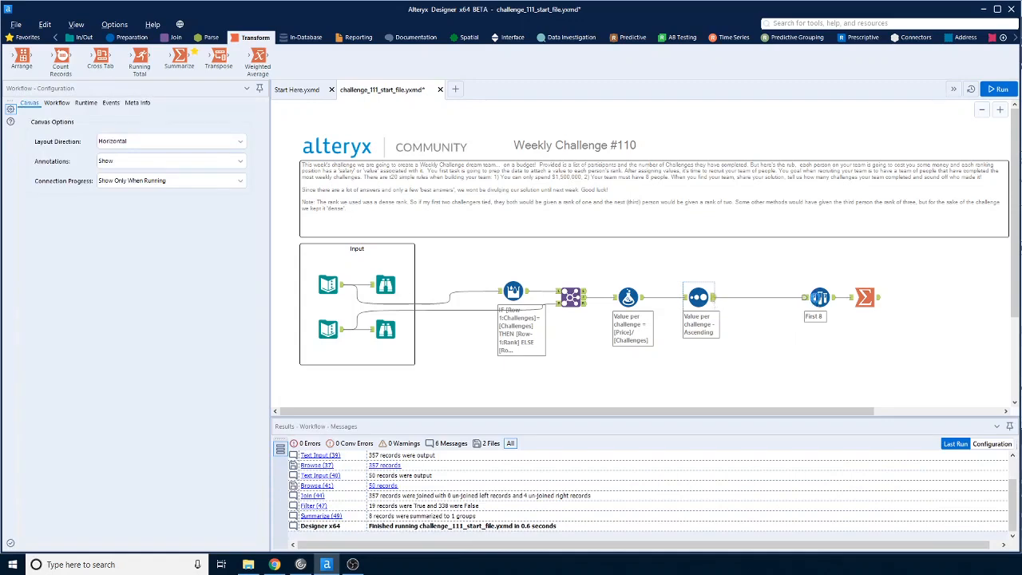
key(ctrl+r)
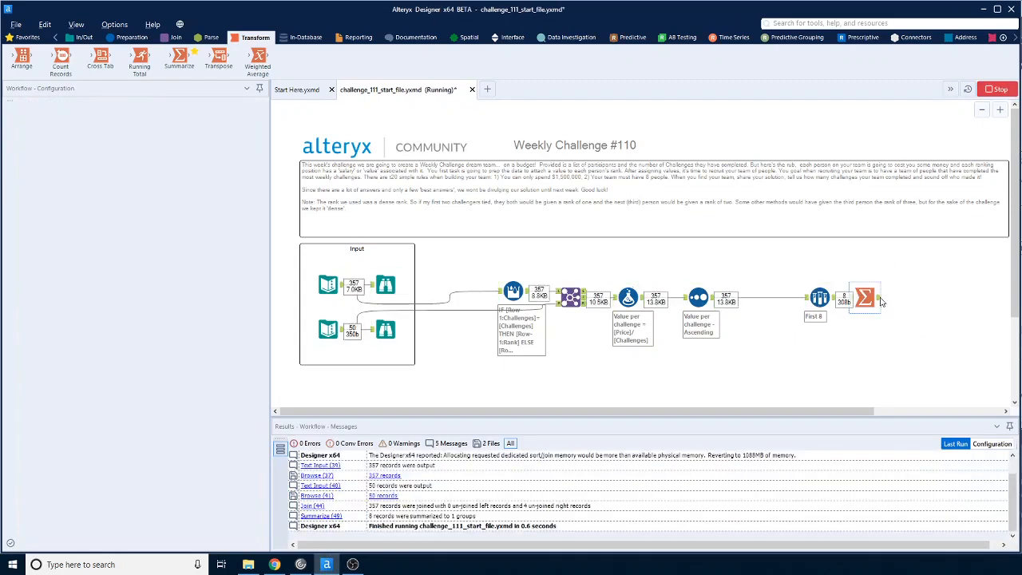
click(879, 301)
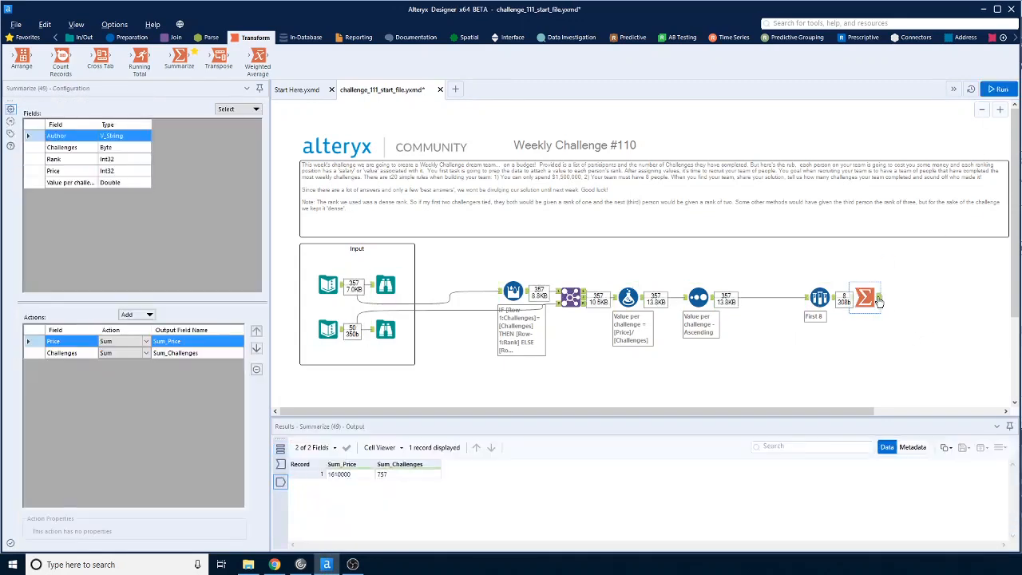
click(806, 300)
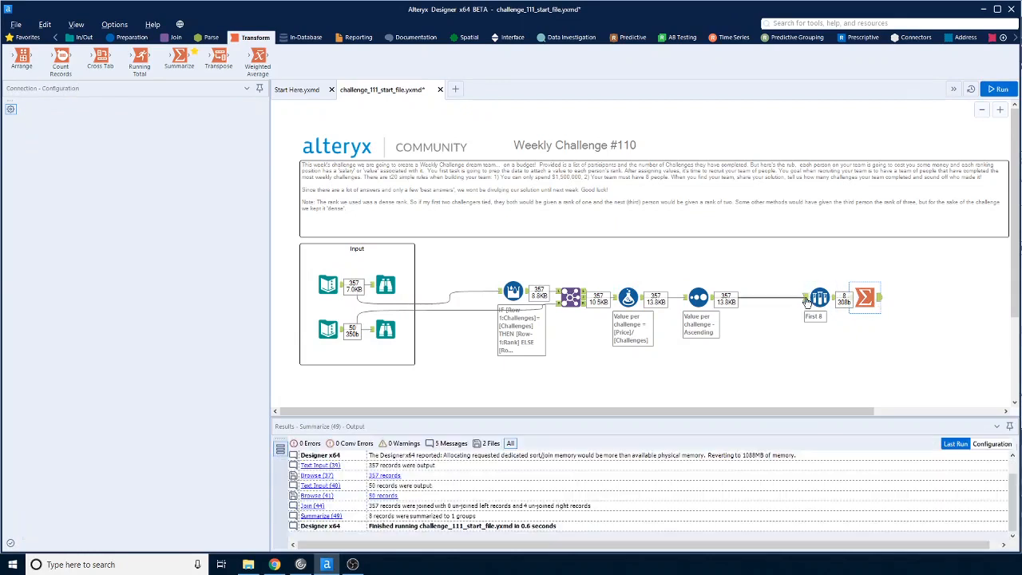
Step: Review the prices and values per challenge in the Sort output, and move the Sample tool closer to the Sort tool
click(700, 297)
scroll(402, 488, down, 4)
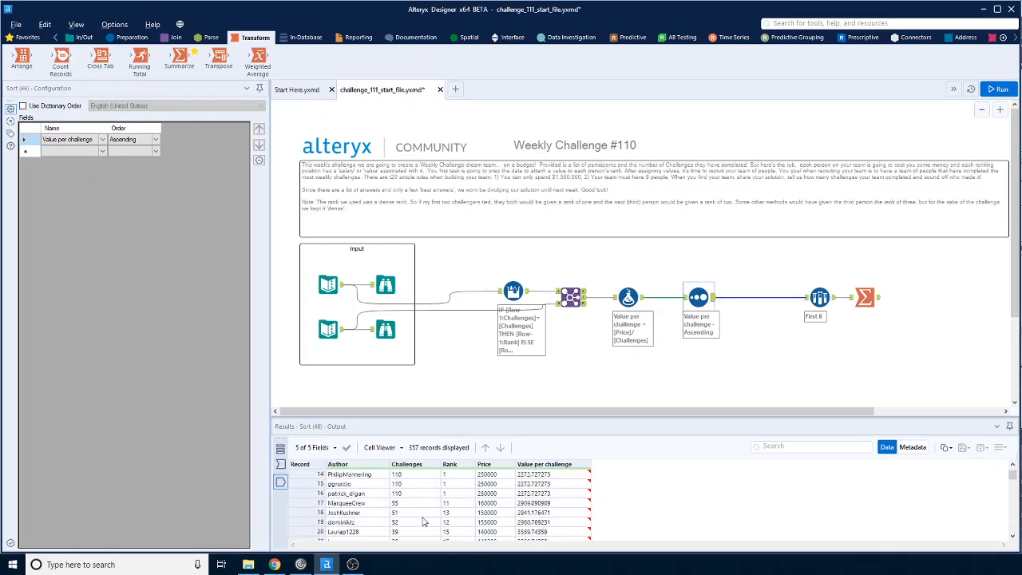
scroll(435, 522, up, 4)
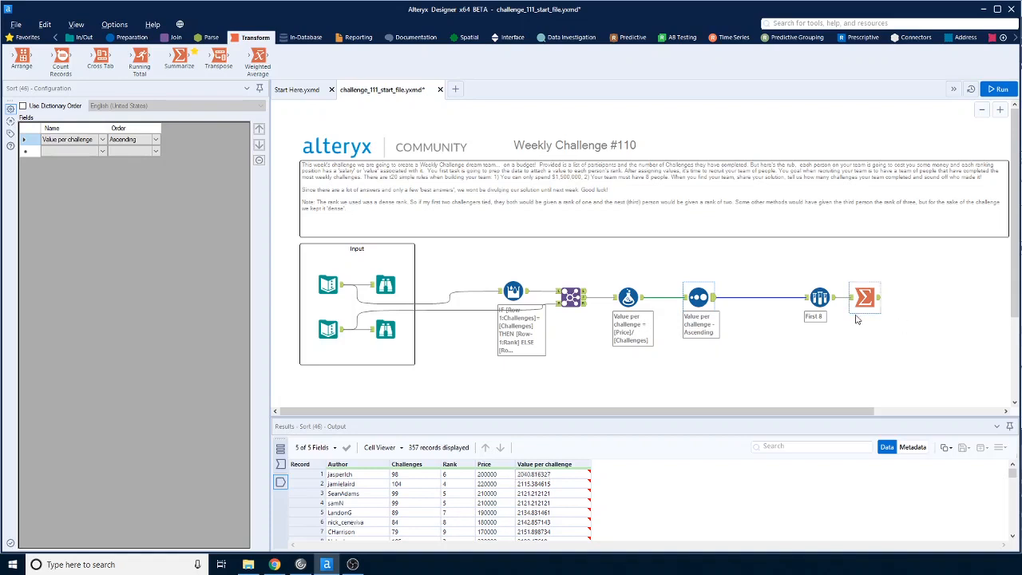
click(821, 298)
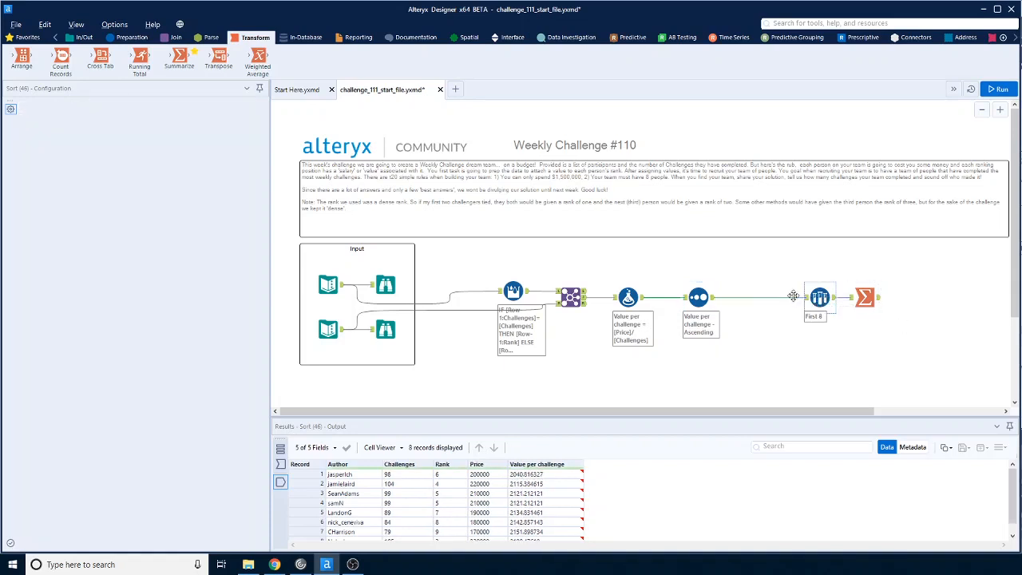
click(711, 300)
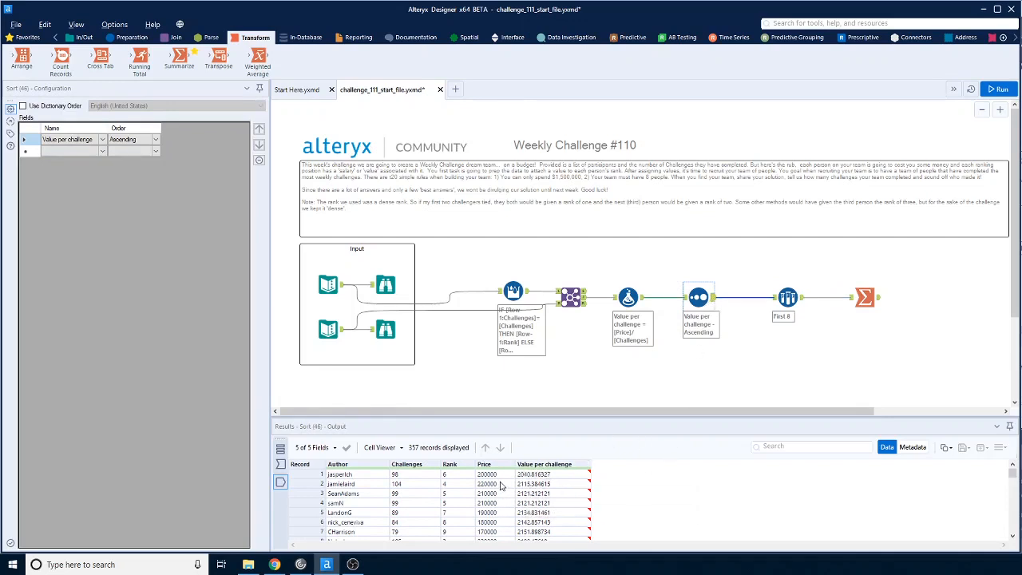
scroll(500, 480, down, 5)
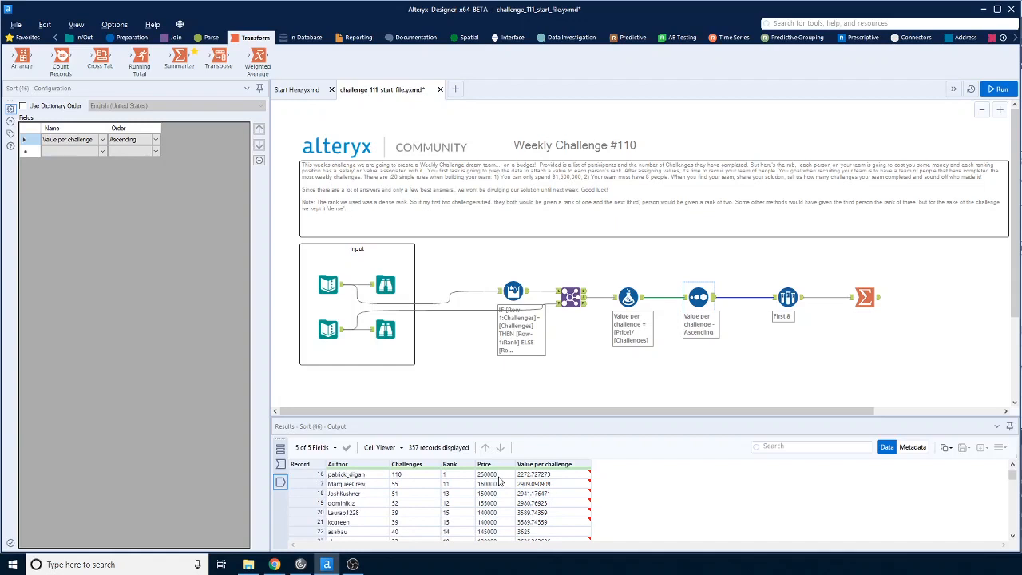
scroll(499, 480, up, 5)
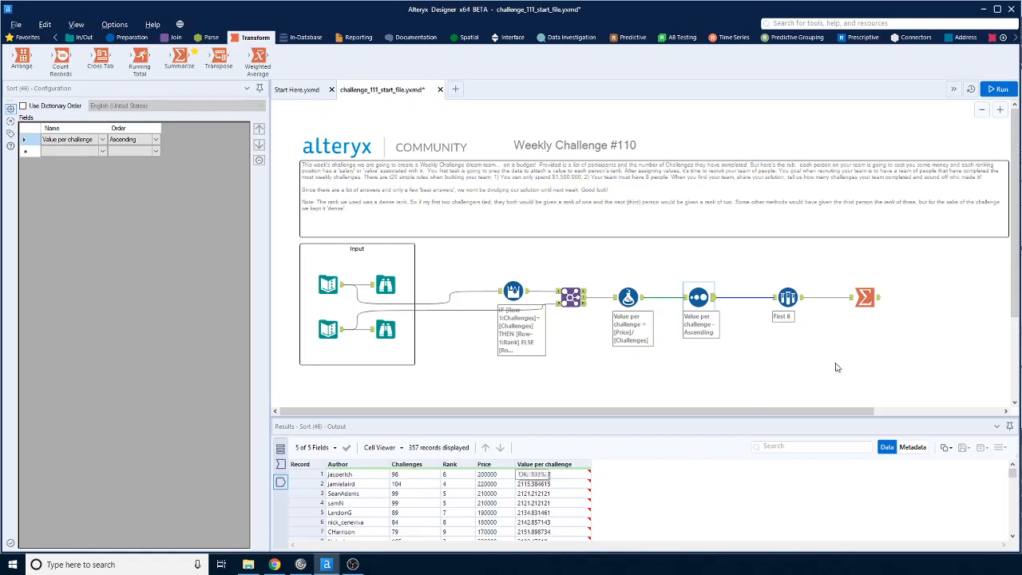
Step: Set the Sample tool to the first 7 rows, rerun the workflow and check the Summarize totals
click(787, 297)
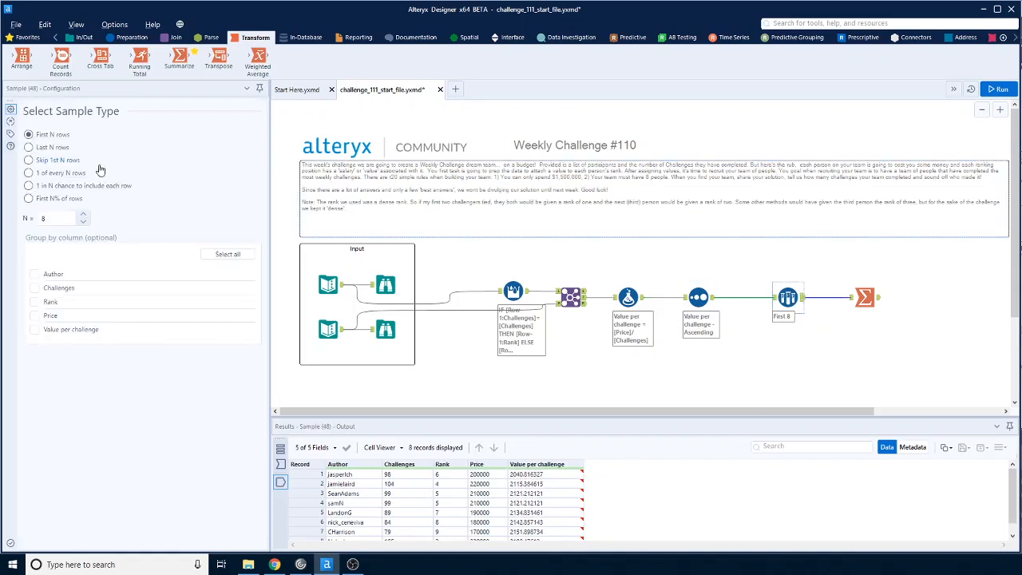
click(54, 222)
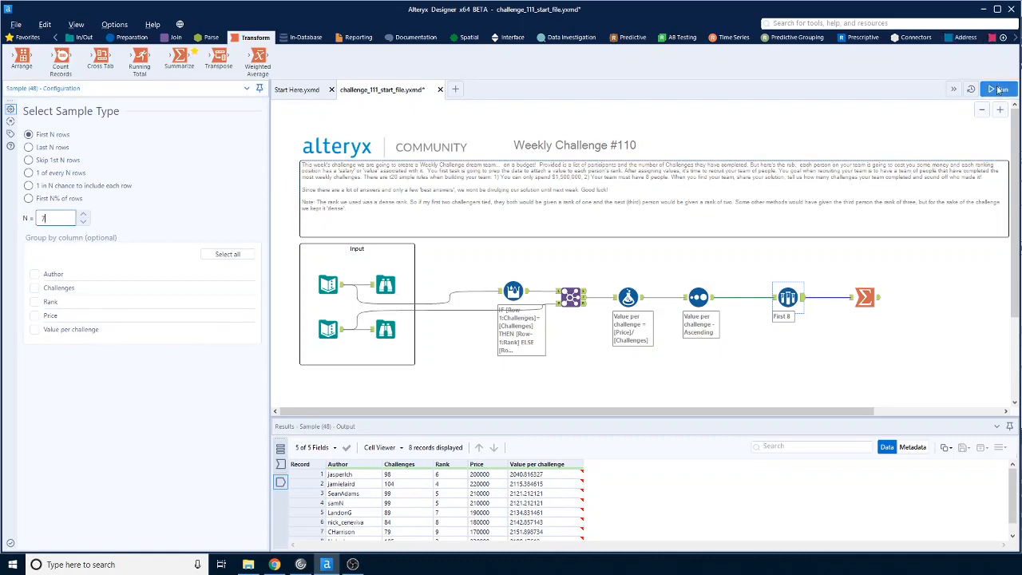
click(884, 298)
key(ctrl+r)
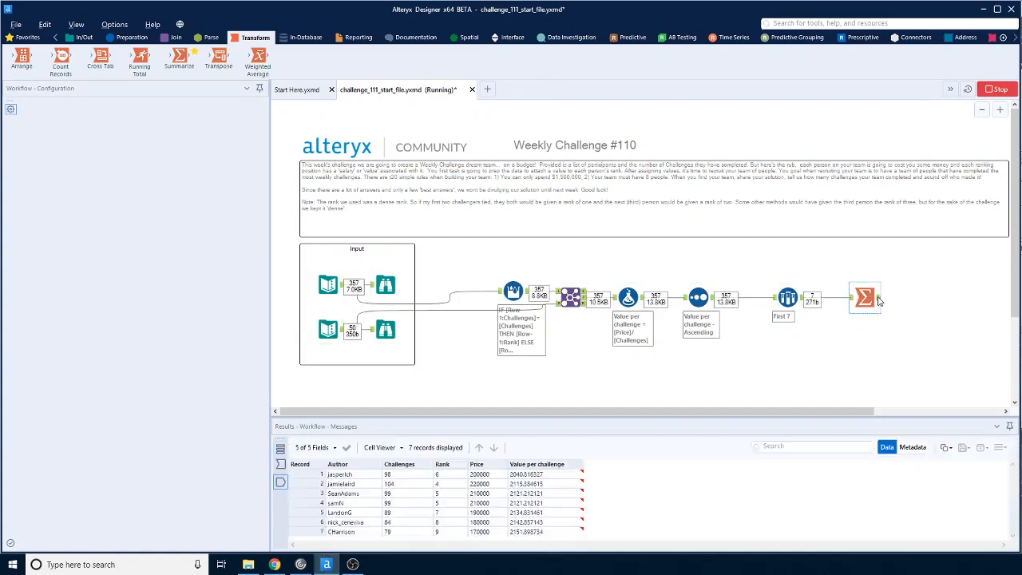
click(874, 297)
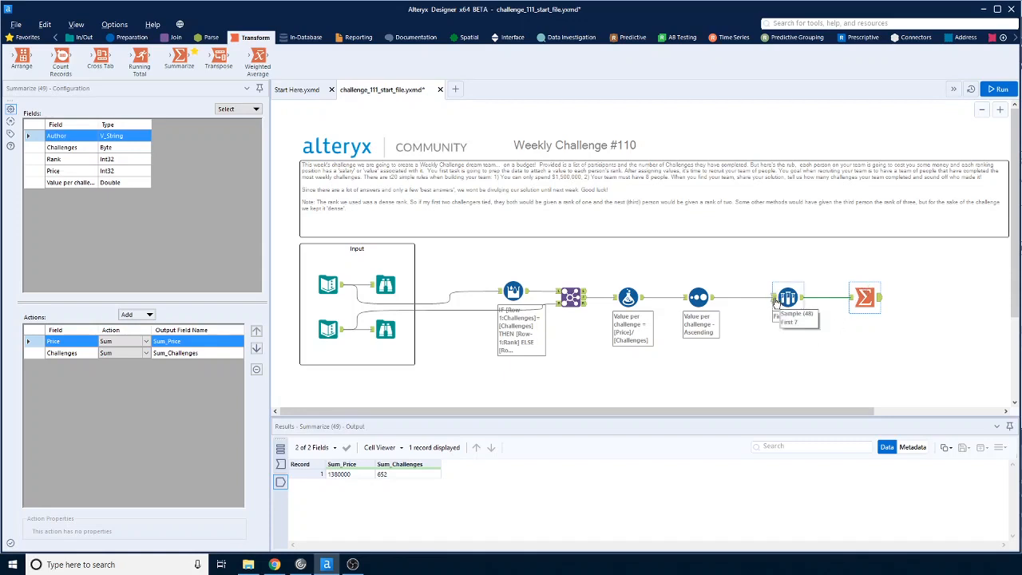
Step: Look through the Sort output for an eighth team member whose price fits the remaining budget
click(698, 297)
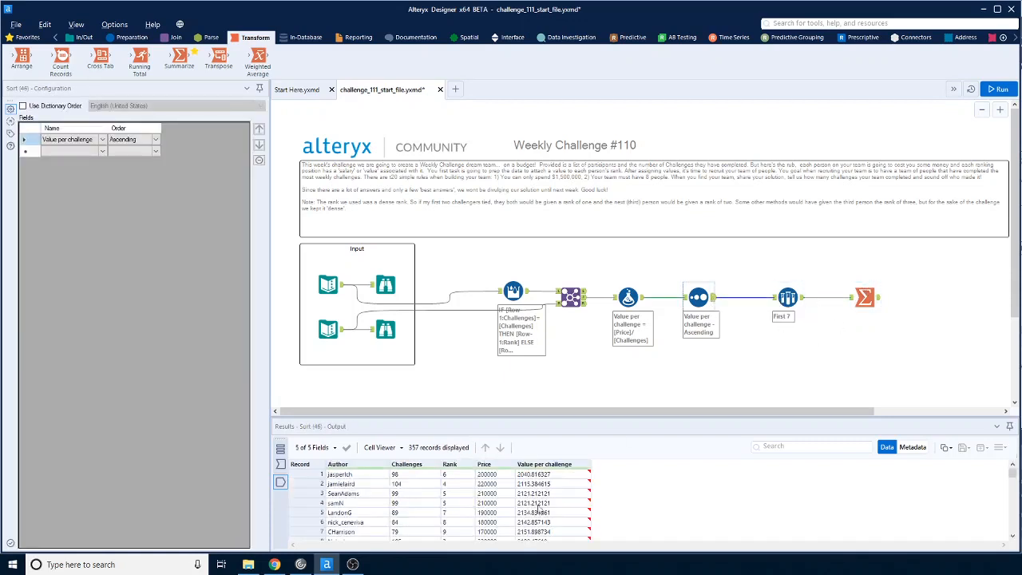
scroll(501, 493, down, 6)
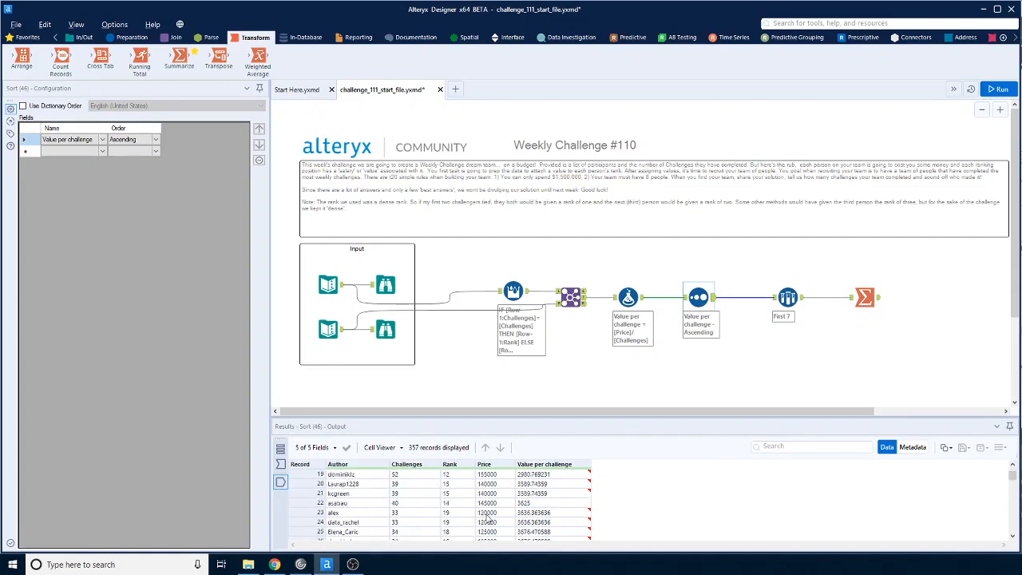
click(488, 513)
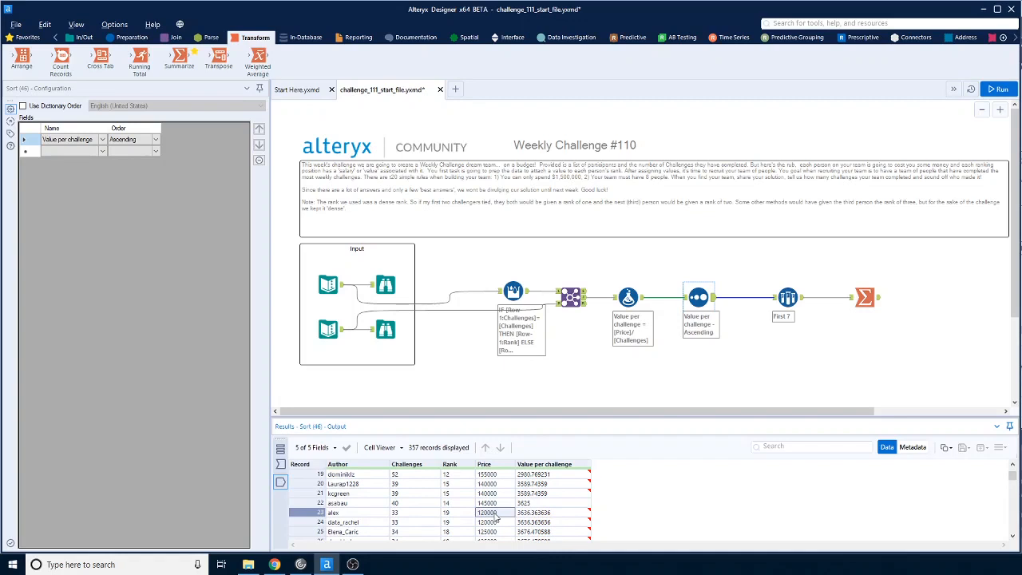
scroll(494, 518, up, 1)
scroll(494, 517, down, 1)
scroll(494, 518, up, 6)
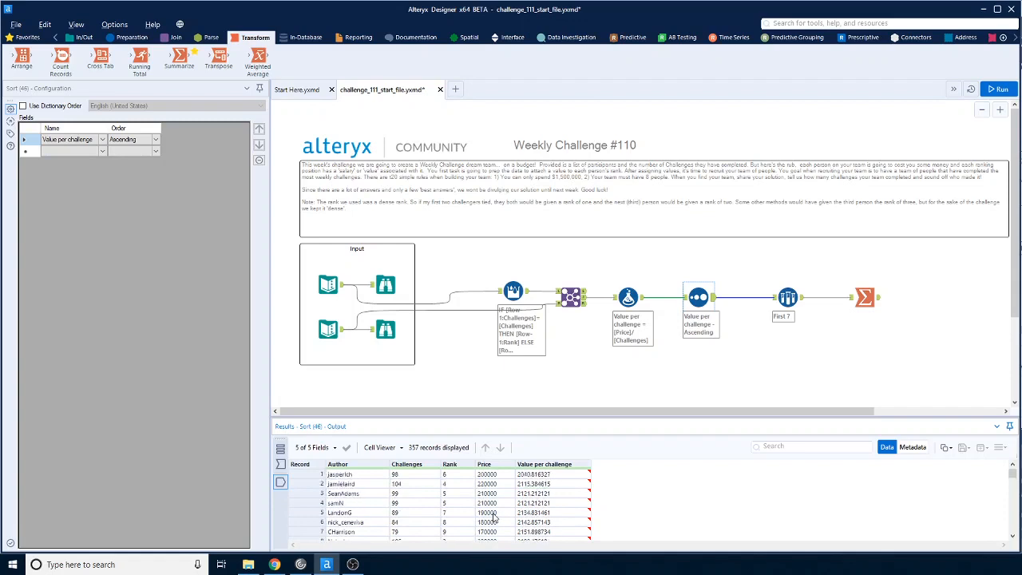
scroll(494, 518, down, 5)
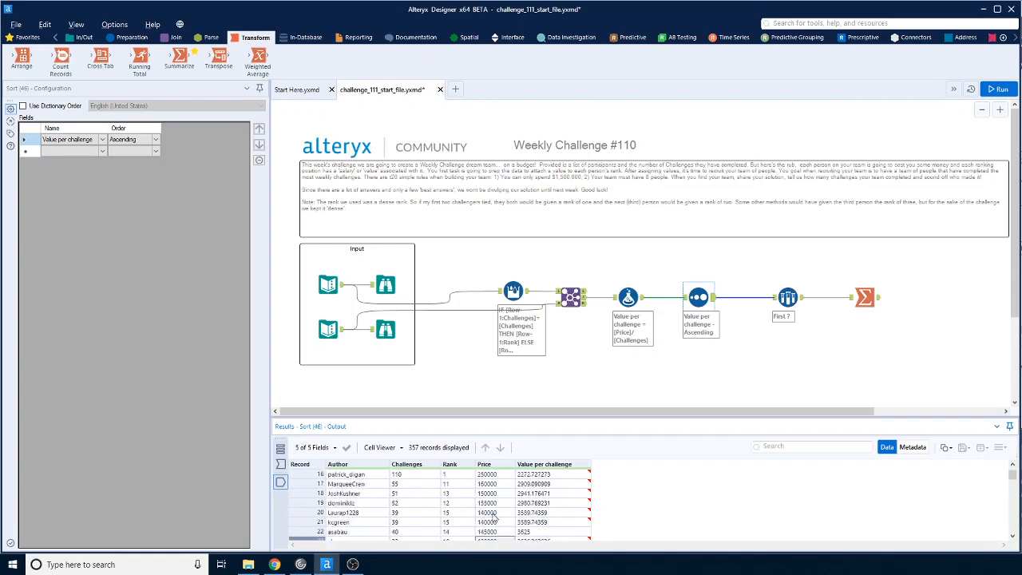
scroll(494, 523, down, 1)
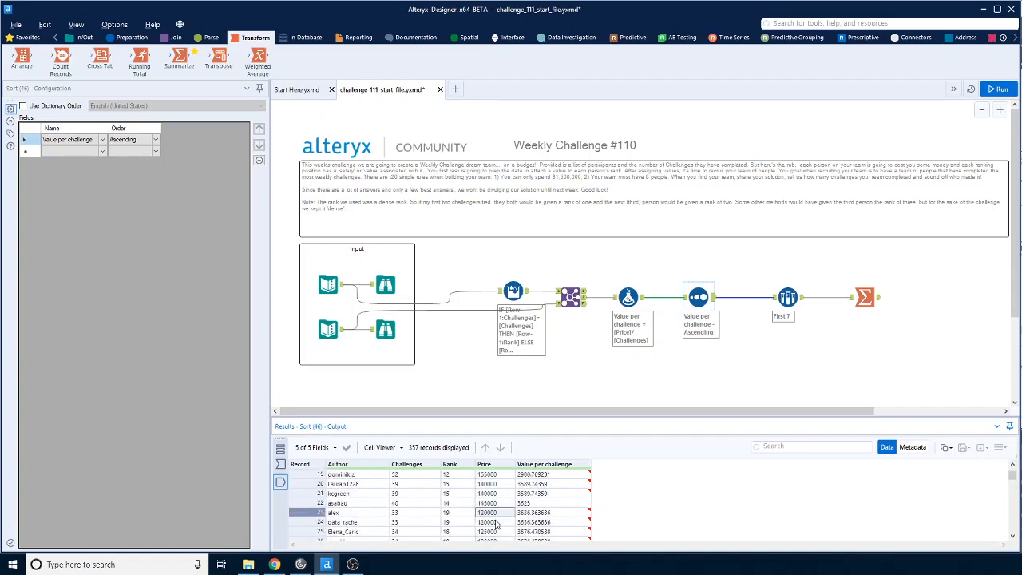
scroll(495, 523, up, 6)
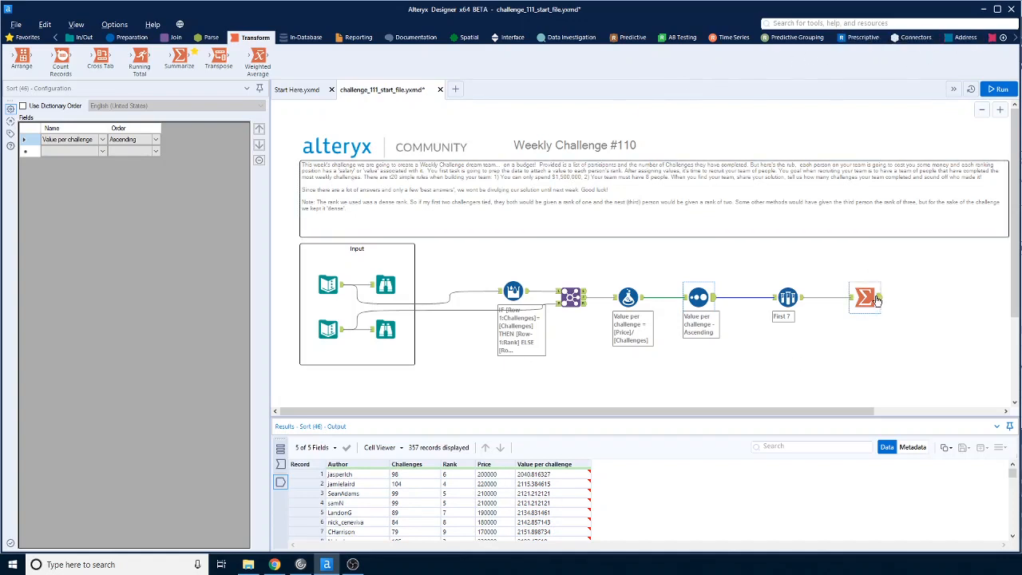
Step: Add a Unique tool below the existing Sample tool and a Filter tool linking the Sort output to it
click(128, 37)
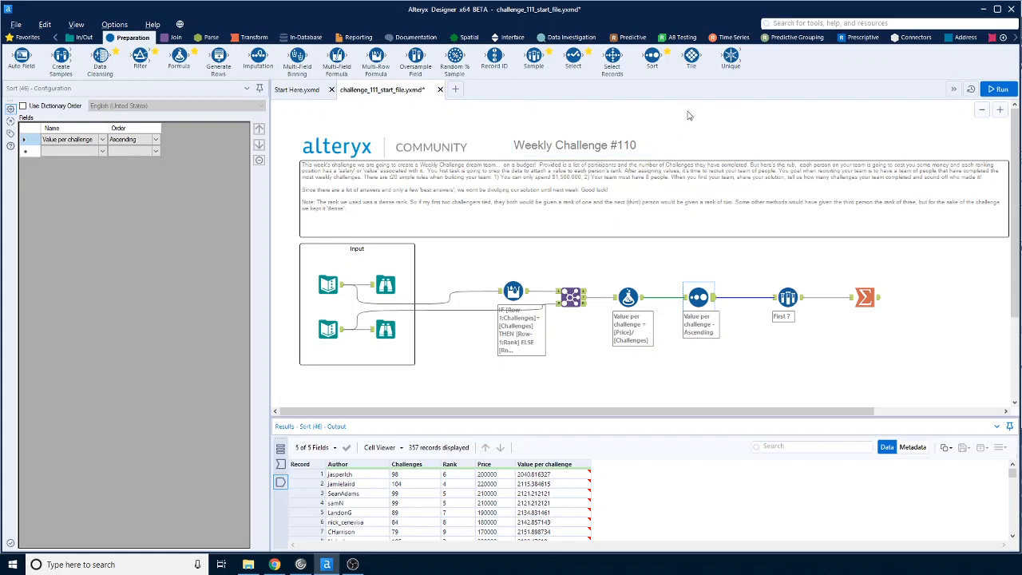
drag(731, 57, 839, 348)
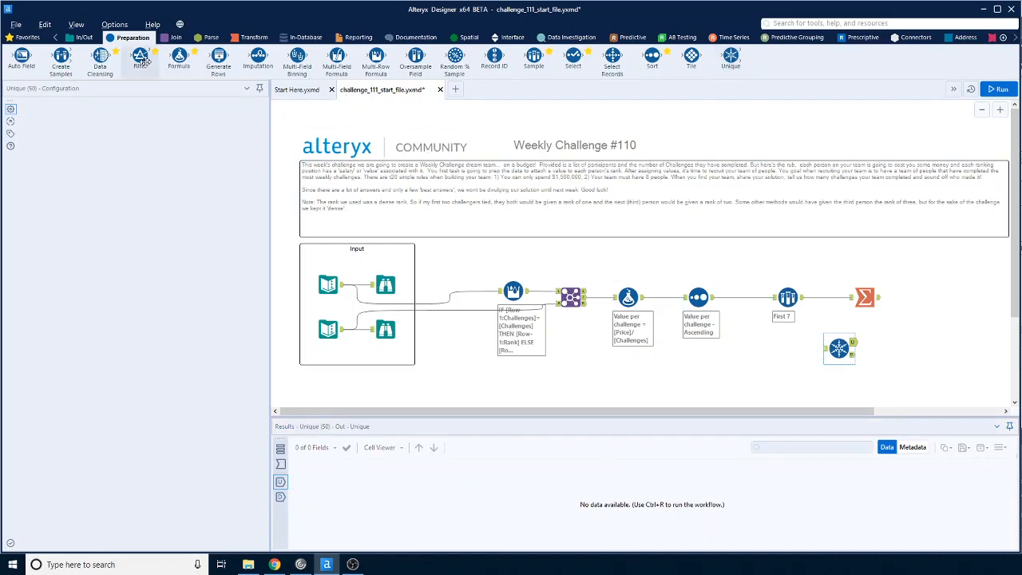
drag(140, 59, 774, 348)
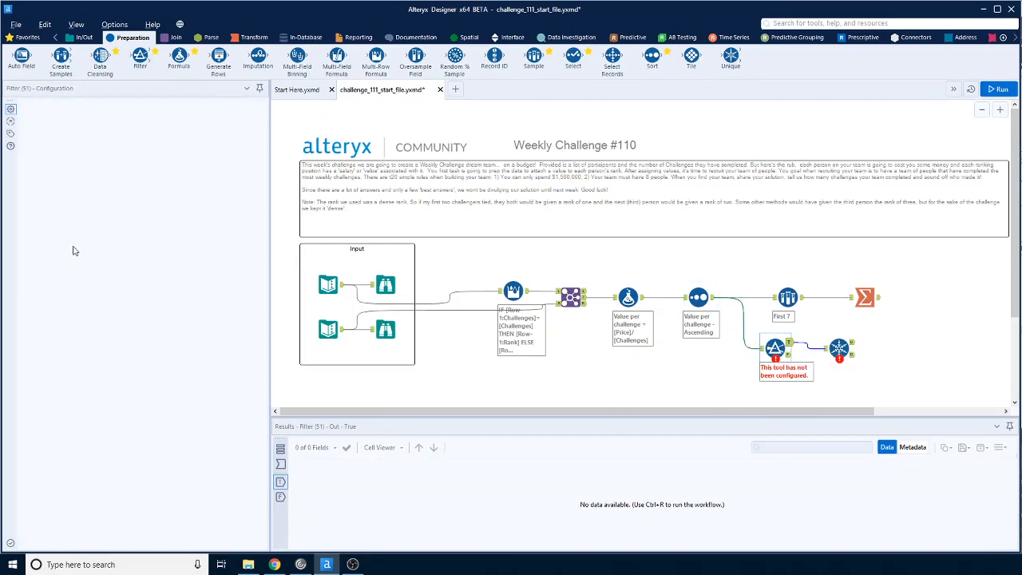
Step: Set the new Filter tool to keep records with Price <= 120000
click(77, 148)
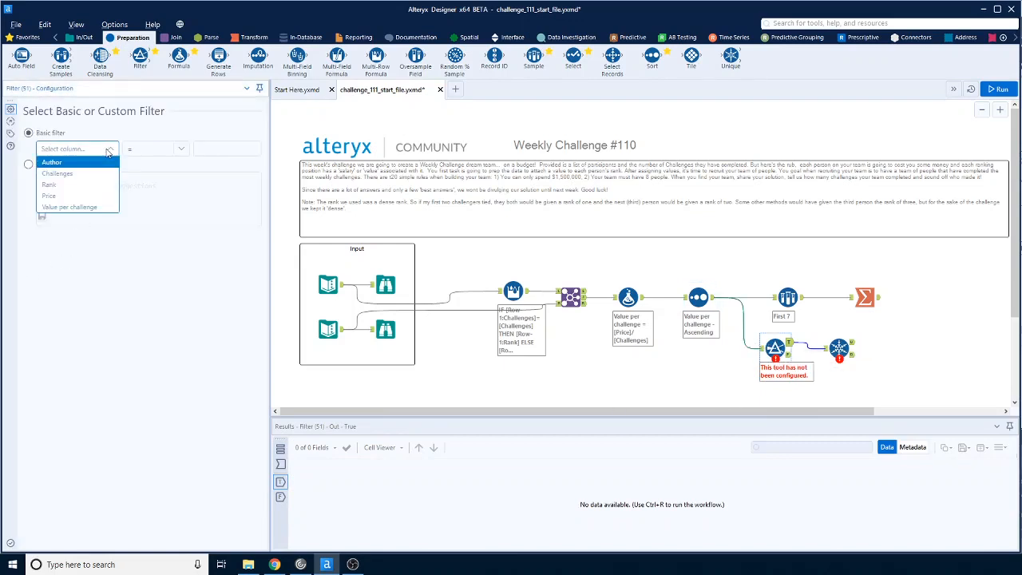
click(86, 196)
click(181, 150)
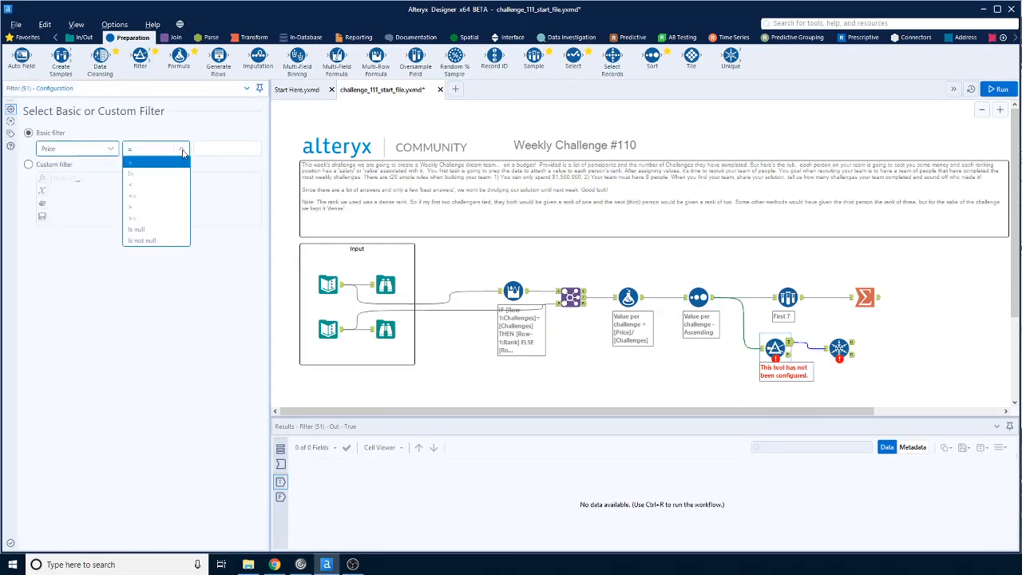
click(146, 198)
click(218, 150)
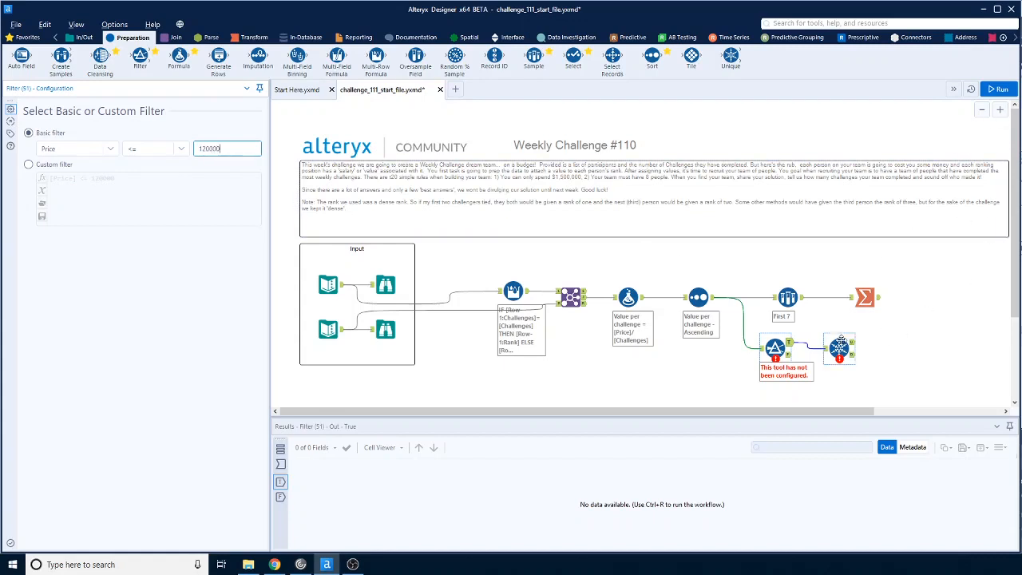
Step: Configure the Unique tool on the Price column, run the workflow and open its unique output
click(840, 349)
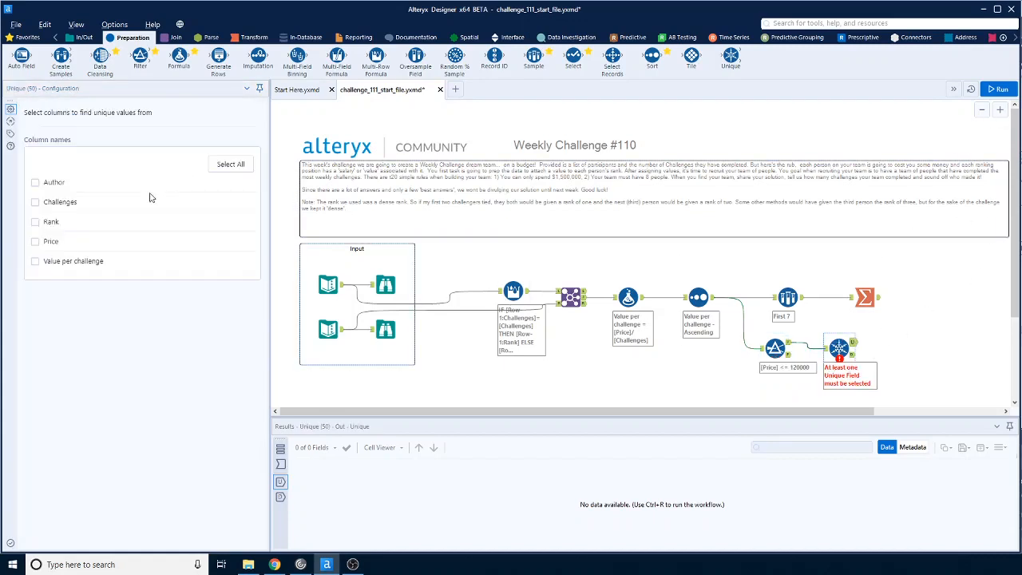
click(36, 241)
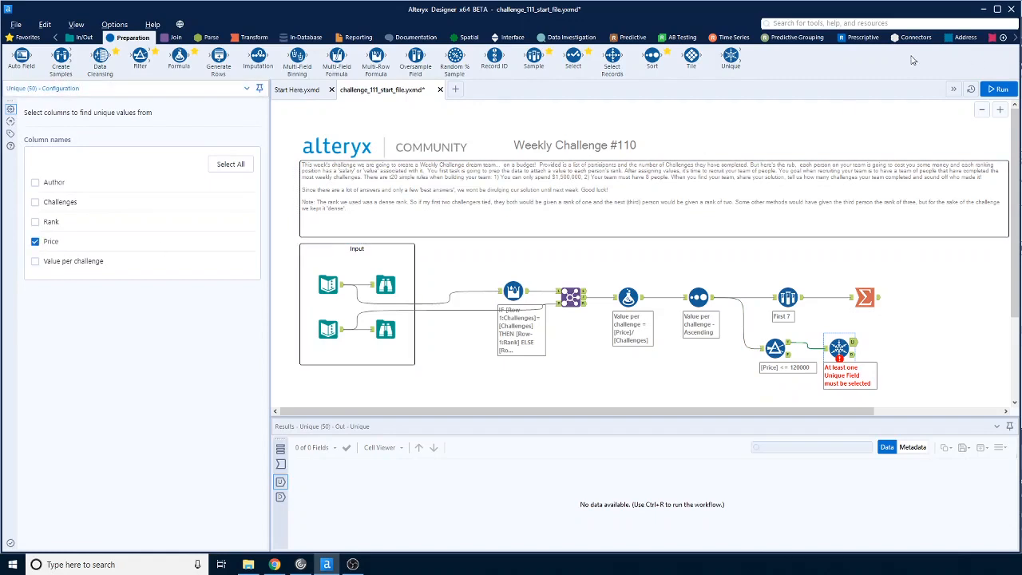
click(998, 88)
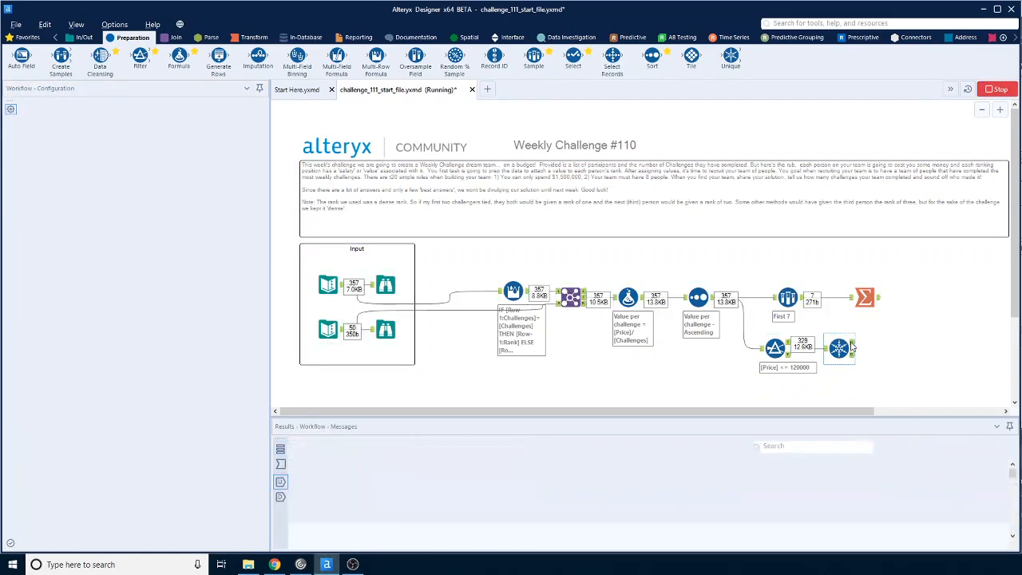
click(853, 346)
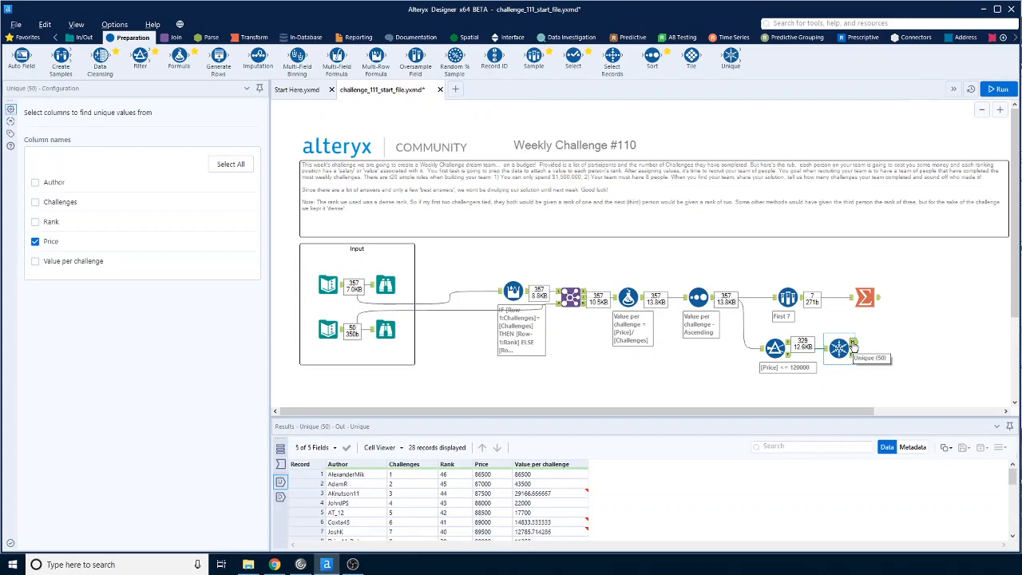
Step: Compare the price and order of the Unique tool's records with the Filter's true output
scroll(489, 492, down, 7)
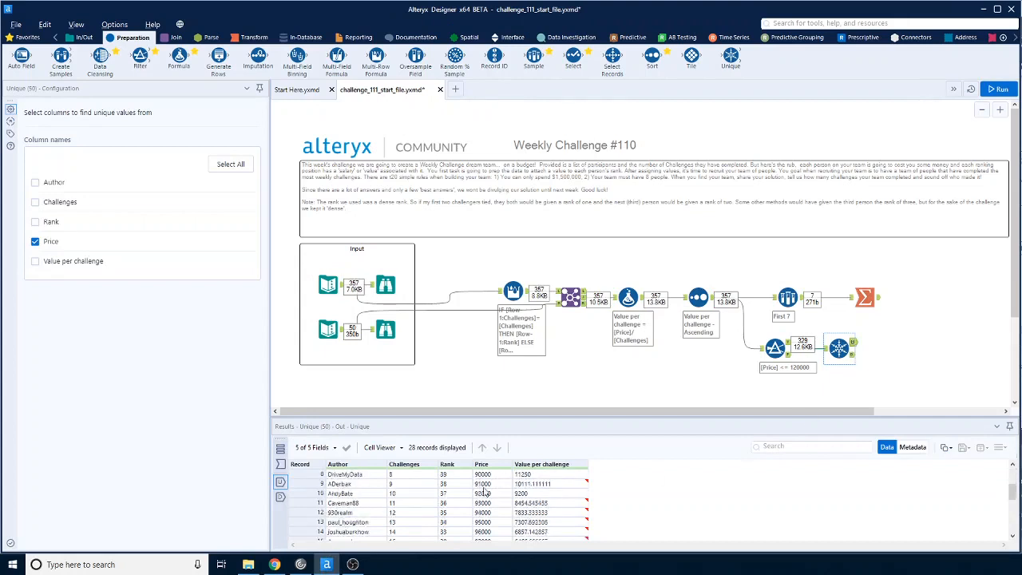
scroll(490, 492, up, 3)
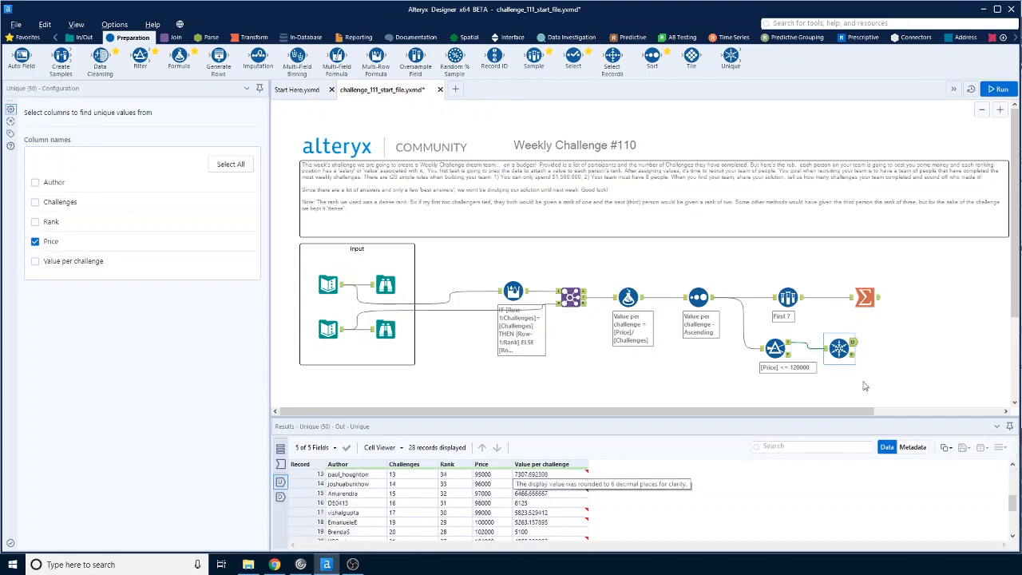
scroll(511, 504, down, 1)
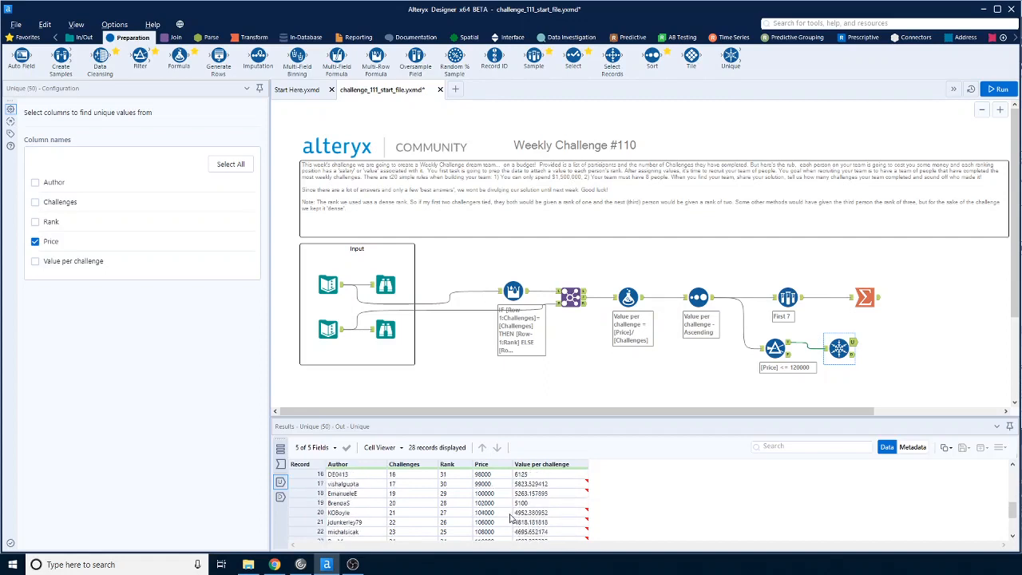
scroll(507, 519, down, 2)
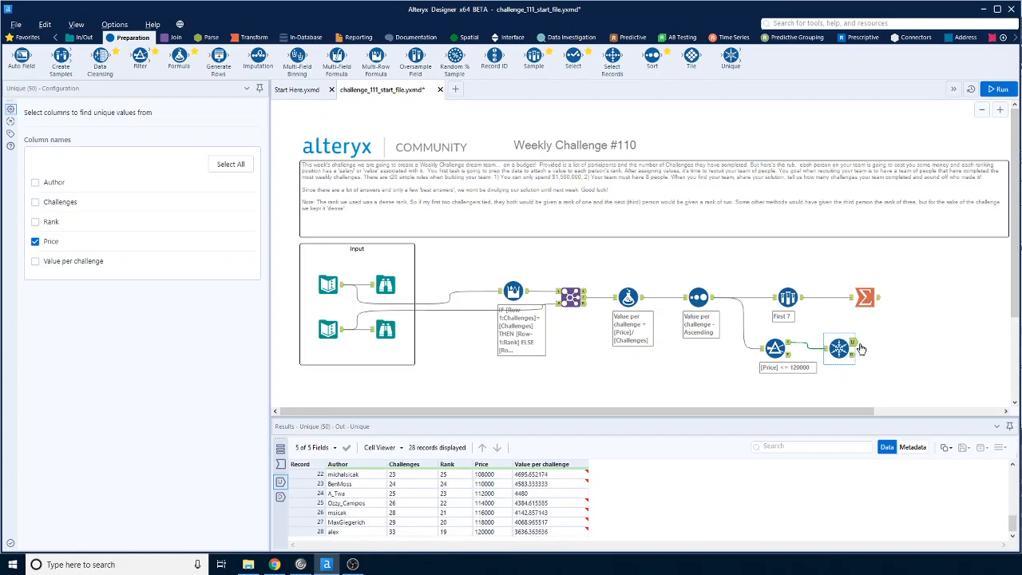
click(789, 345)
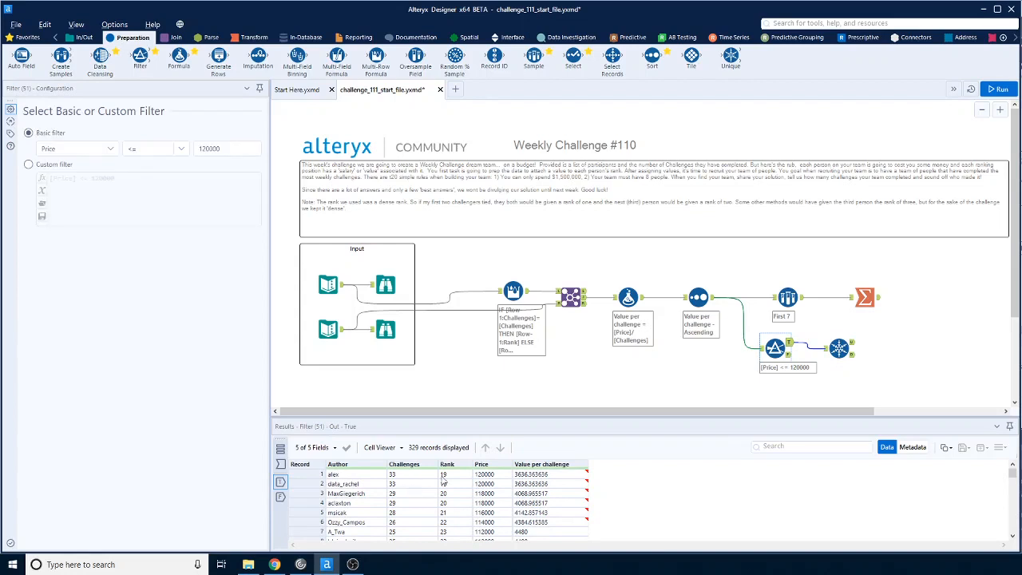
click(850, 344)
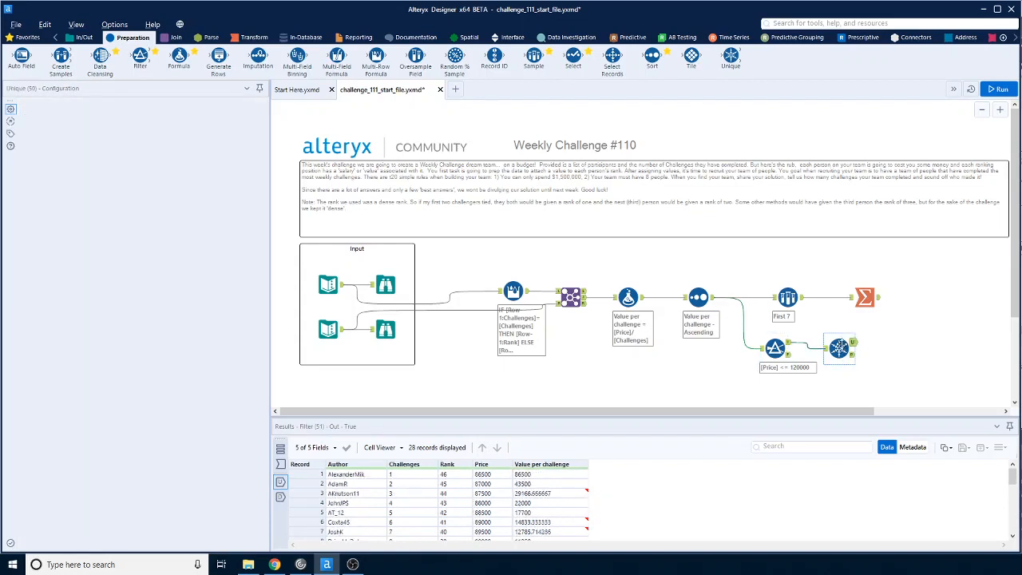
Step: Replace the Unique tool with a Sample tool fed by the Filter, and move the Summarize tool farther from the Sample tools
click(776, 248)
drag(533, 56, 838, 343)
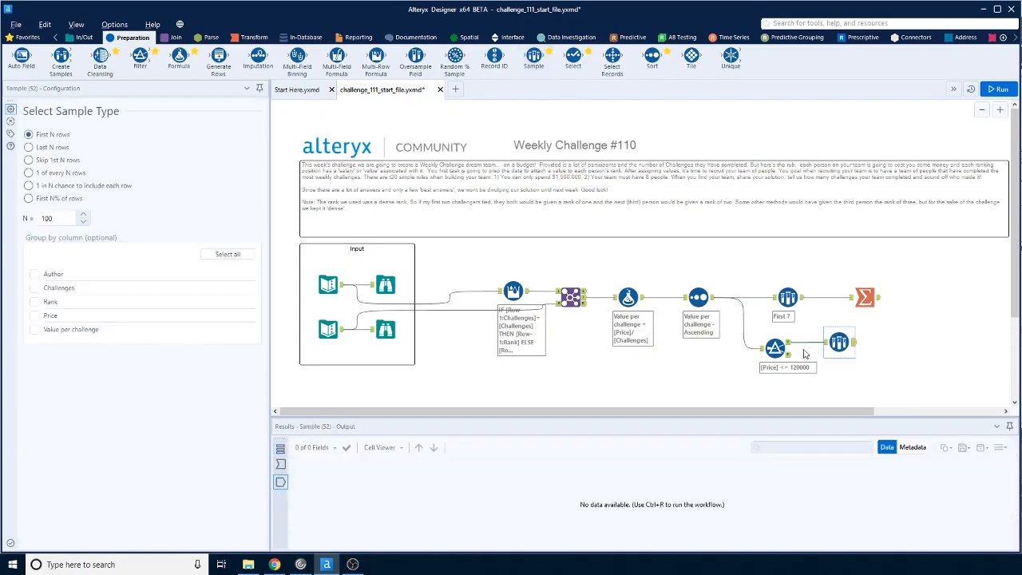
click(865, 299)
drag(865, 298, 963, 297)
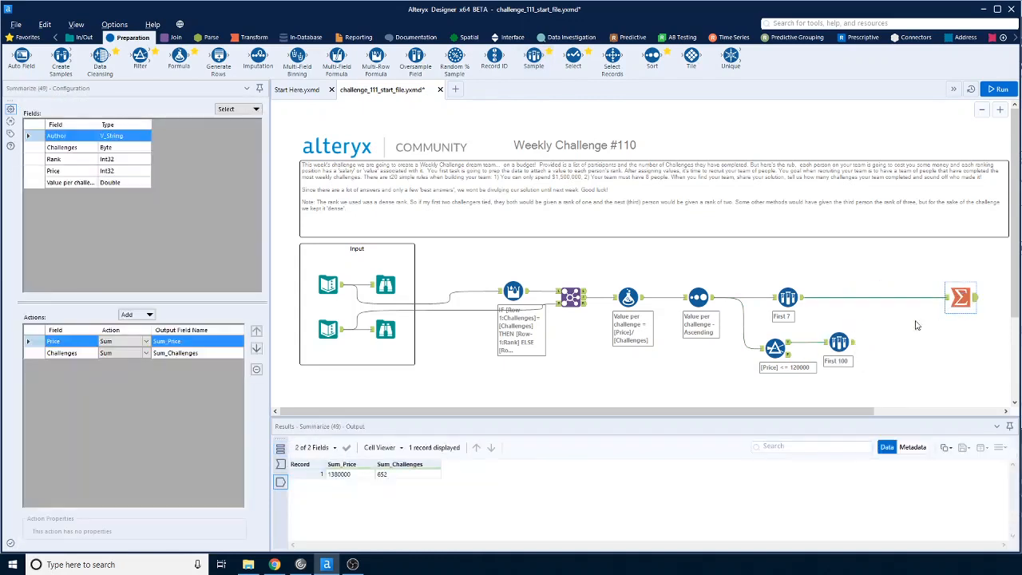
Step: Set the Sample tool after the price Filter to keep only the first 1 row
click(839, 341)
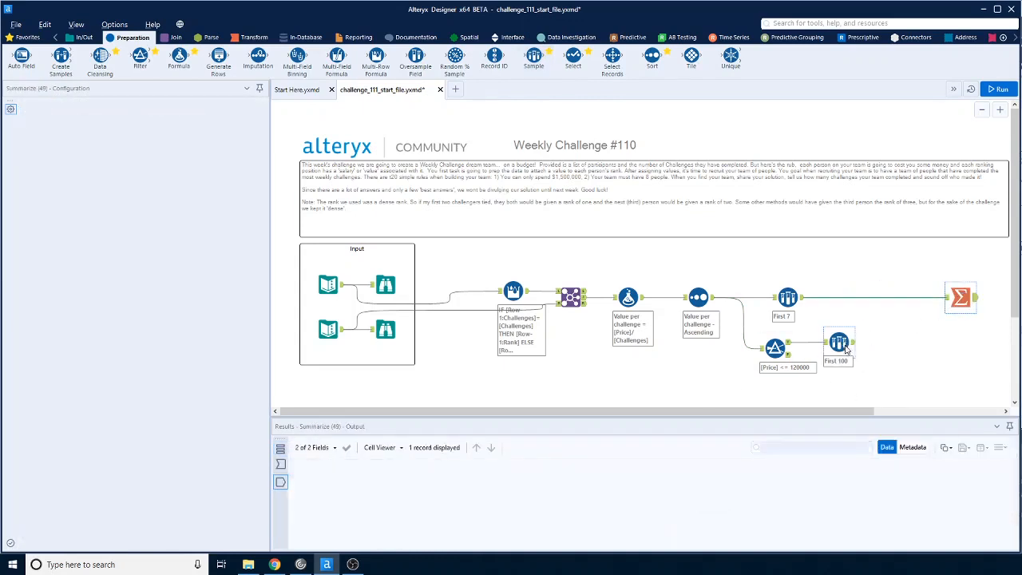
double_click(39, 223)
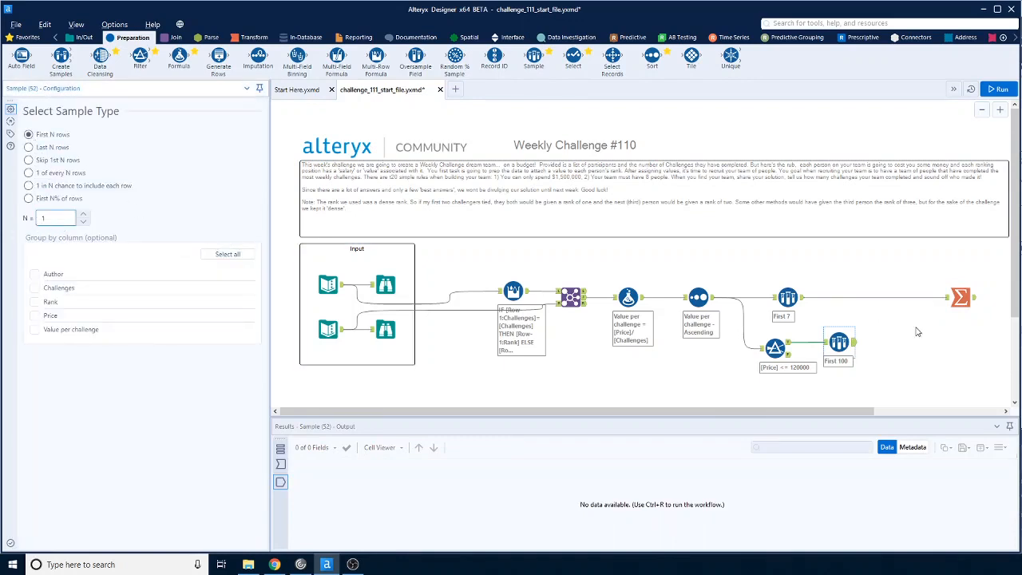
click(897, 365)
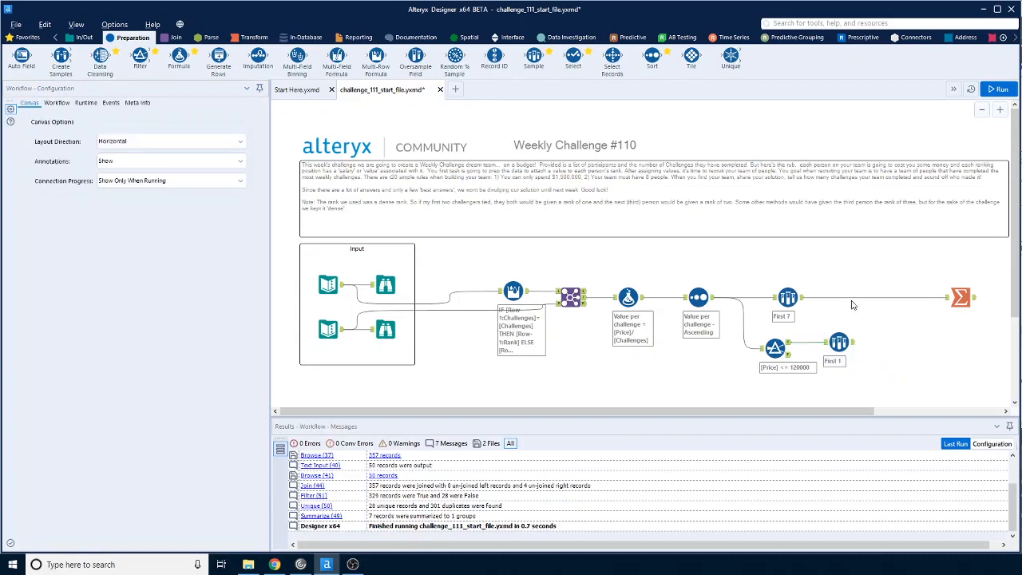
Step: Insert a Union tool between the First 7 Sample and Summarize, connect the First 1 Sample to it, and run the workflow
click(176, 38)
drag(258, 57, 909, 297)
drag(855, 344, 896, 299)
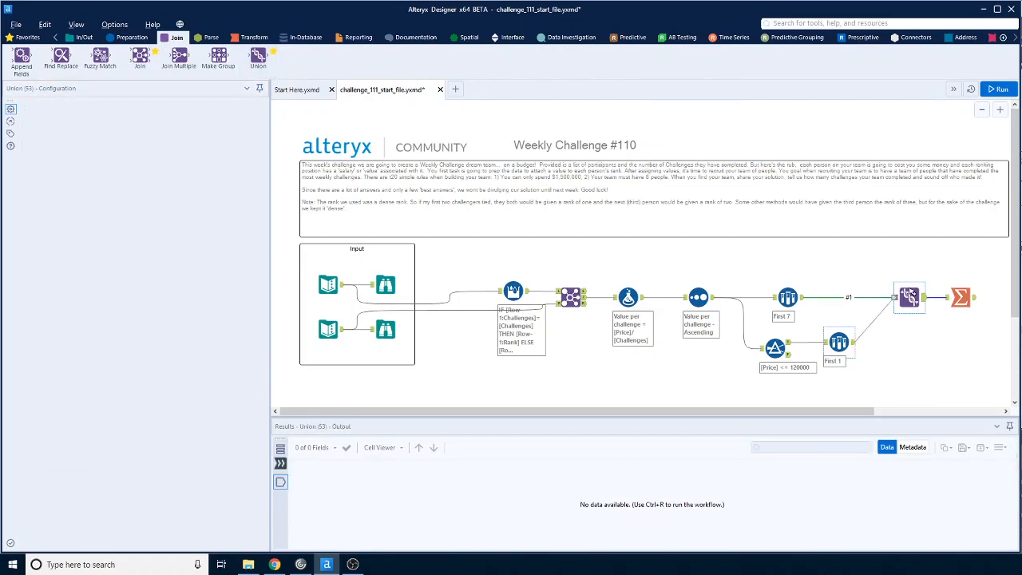
click(1000, 89)
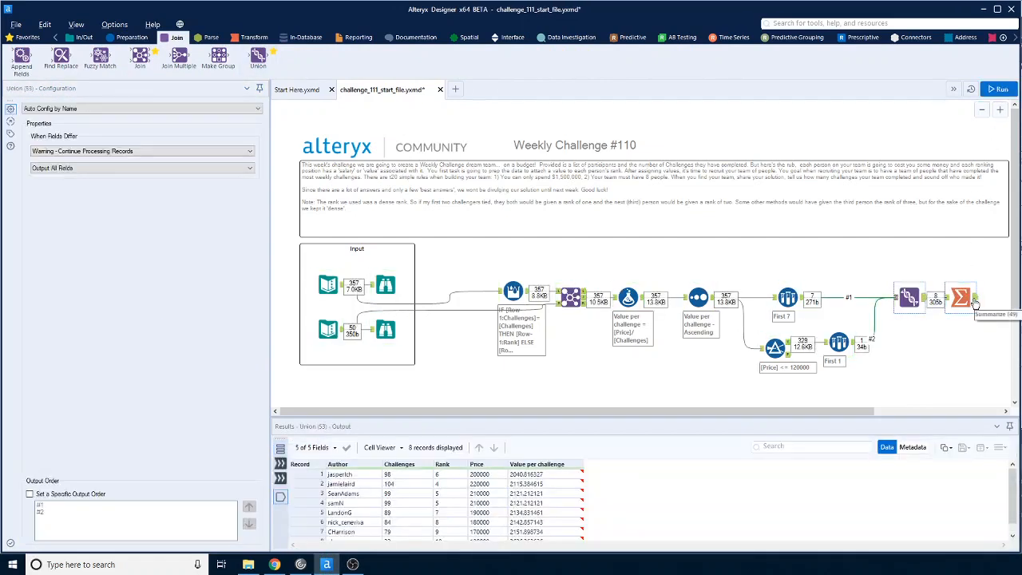
Step: Check the Summarize tool's price and challenge totals, and review all selected team members in the Union output
click(973, 301)
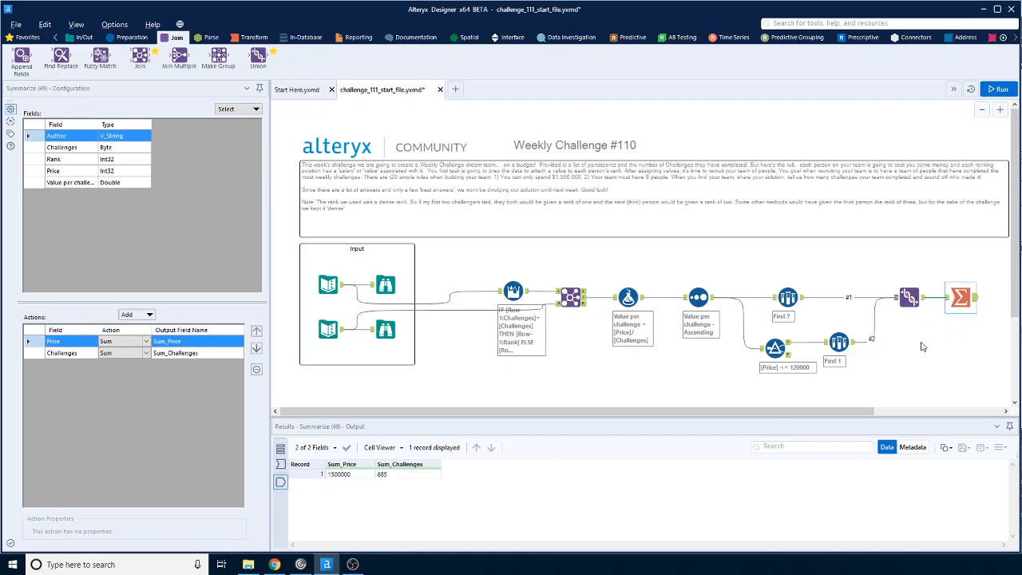
click(918, 304)
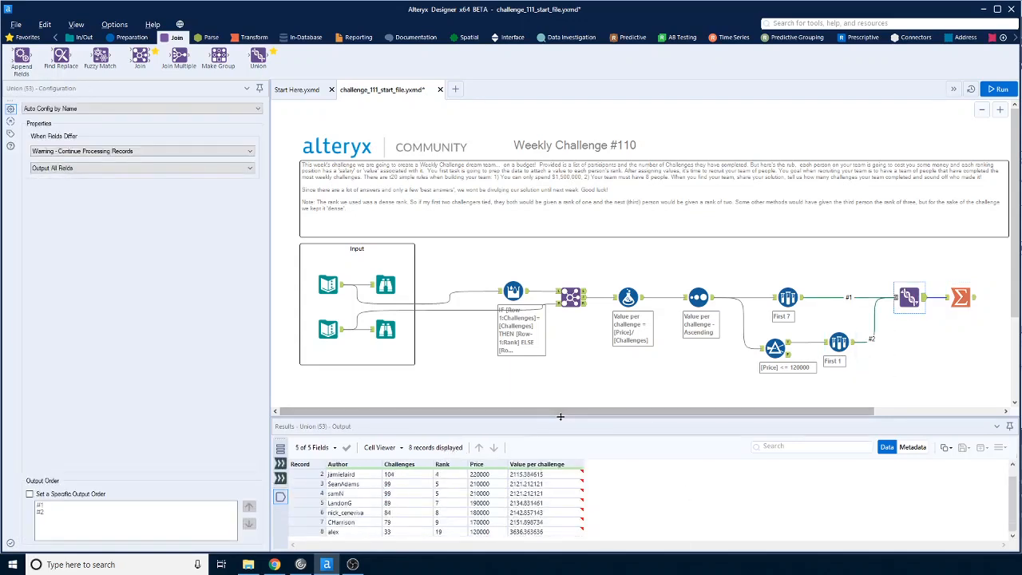
drag(563, 419, 559, 387)
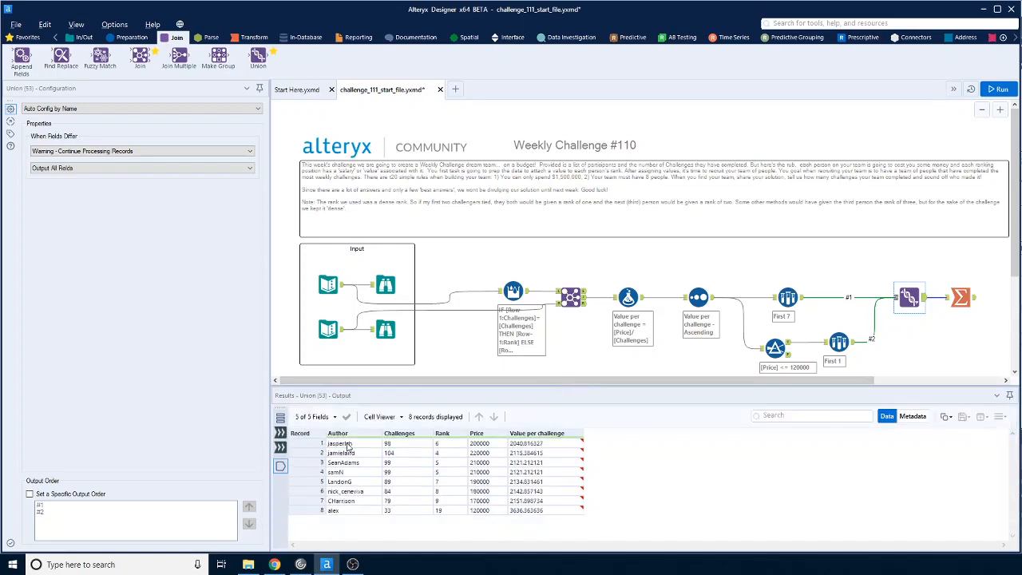
drag(345, 444, 349, 519)
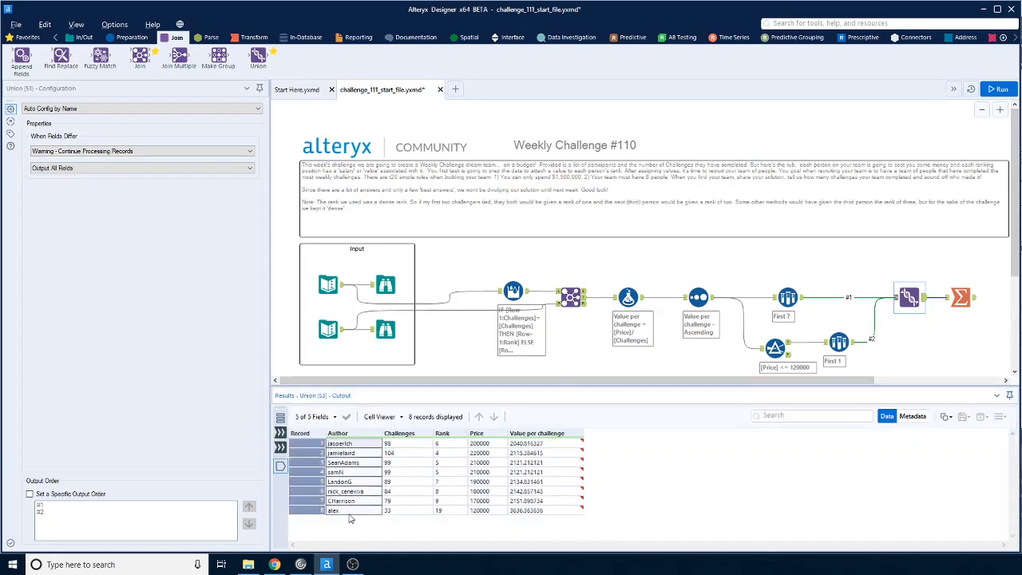